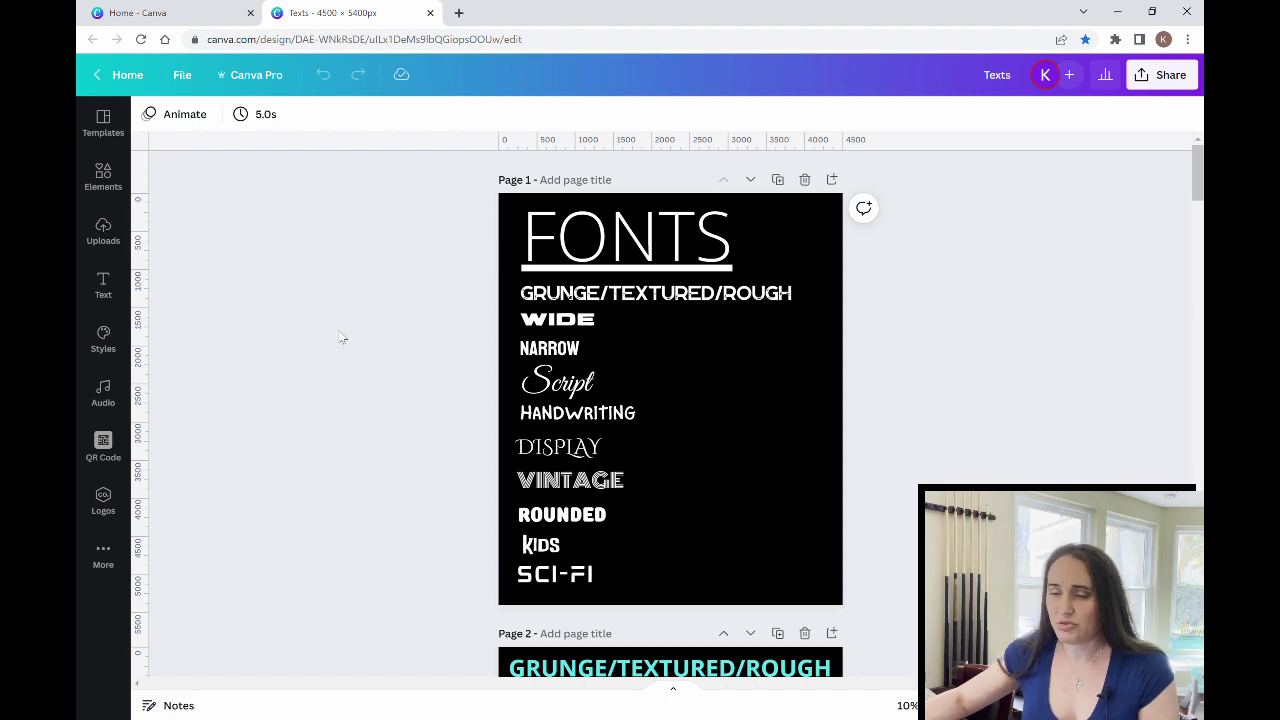
Select the FONTS heading and search its font list for 'grunge'.
left_click(562, 240)
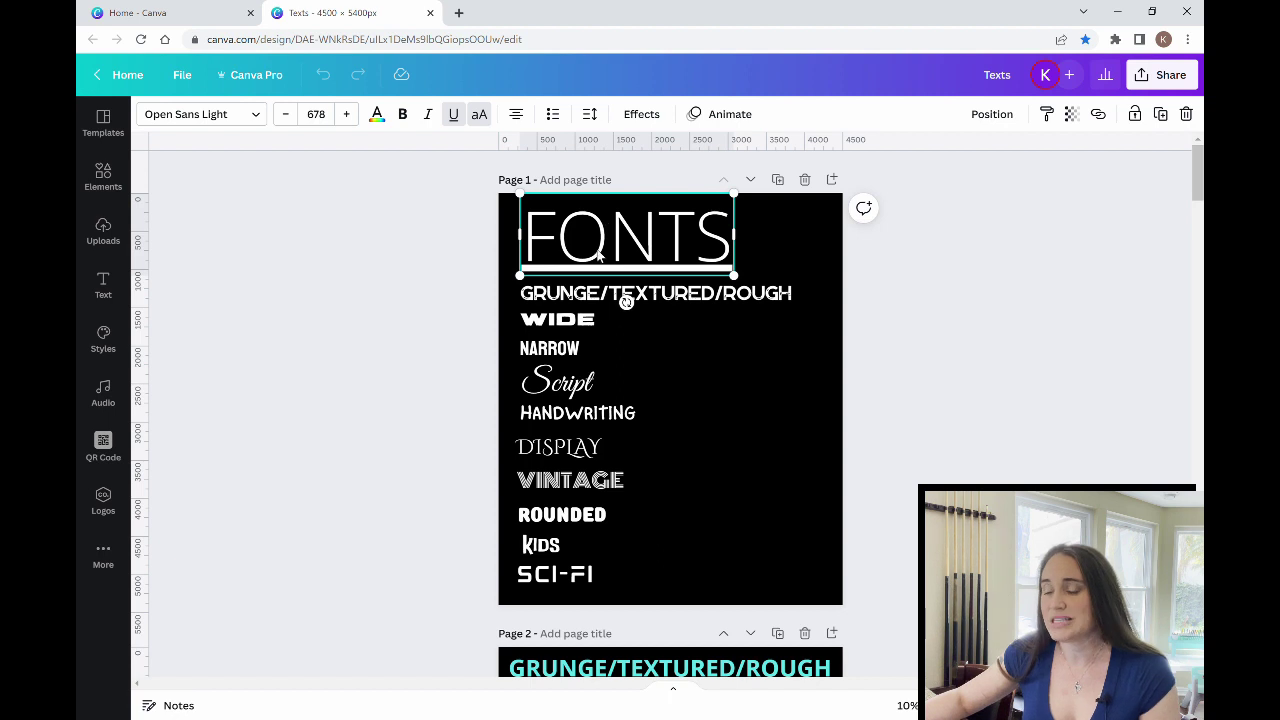
left_click(256, 117)
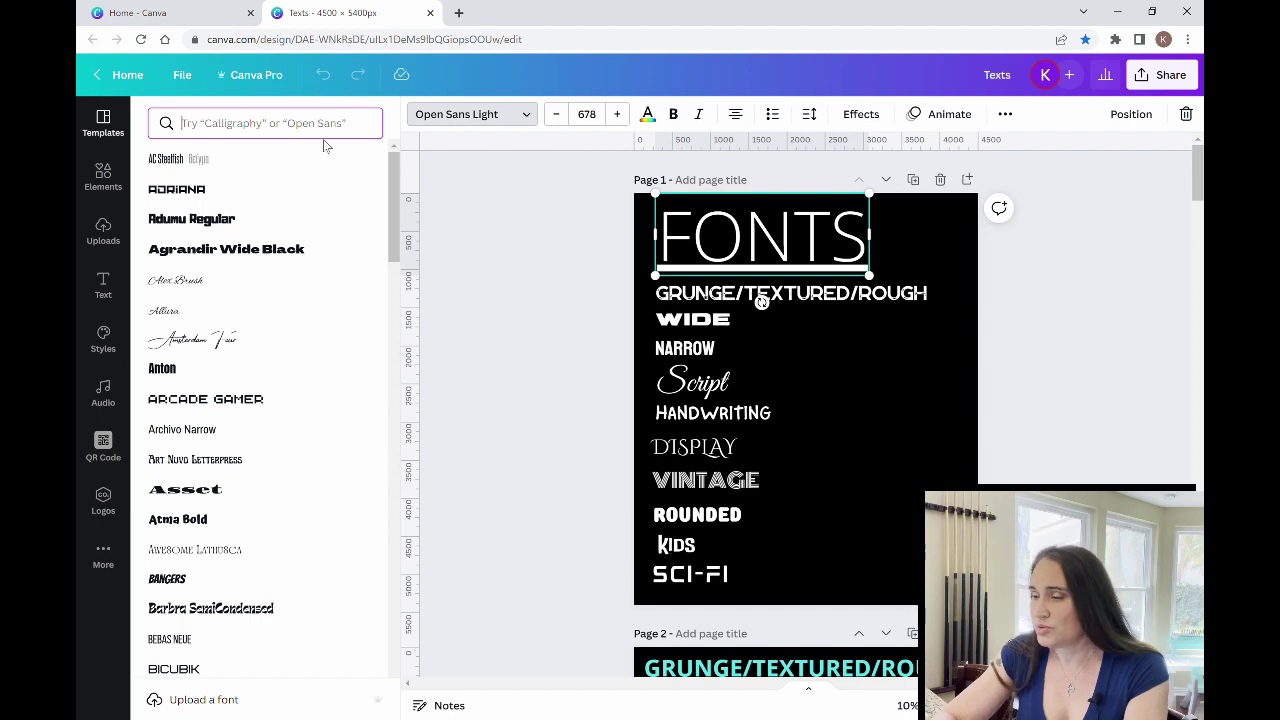
type("g")
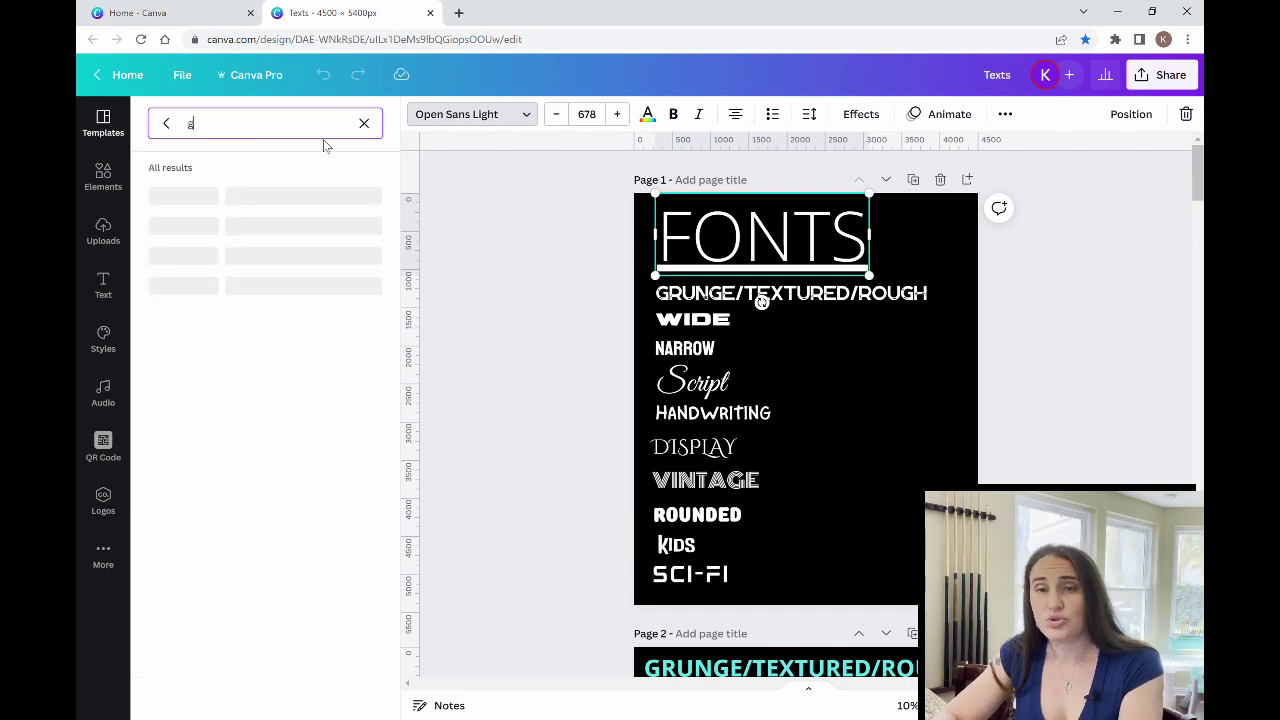
type("runge")
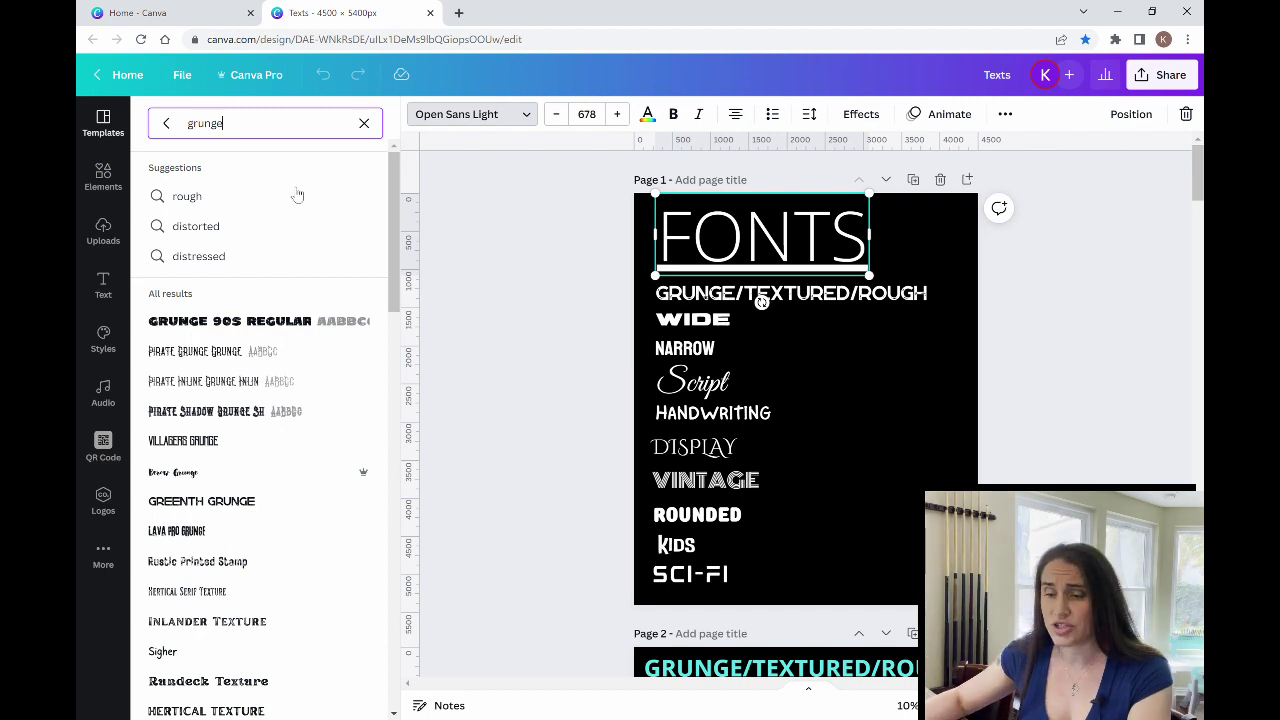
Browse the grunge fonts, such as Pinata Marks Rough and Cyrillic Bodoni Rough.
scroll(300, 209, "down", 2)
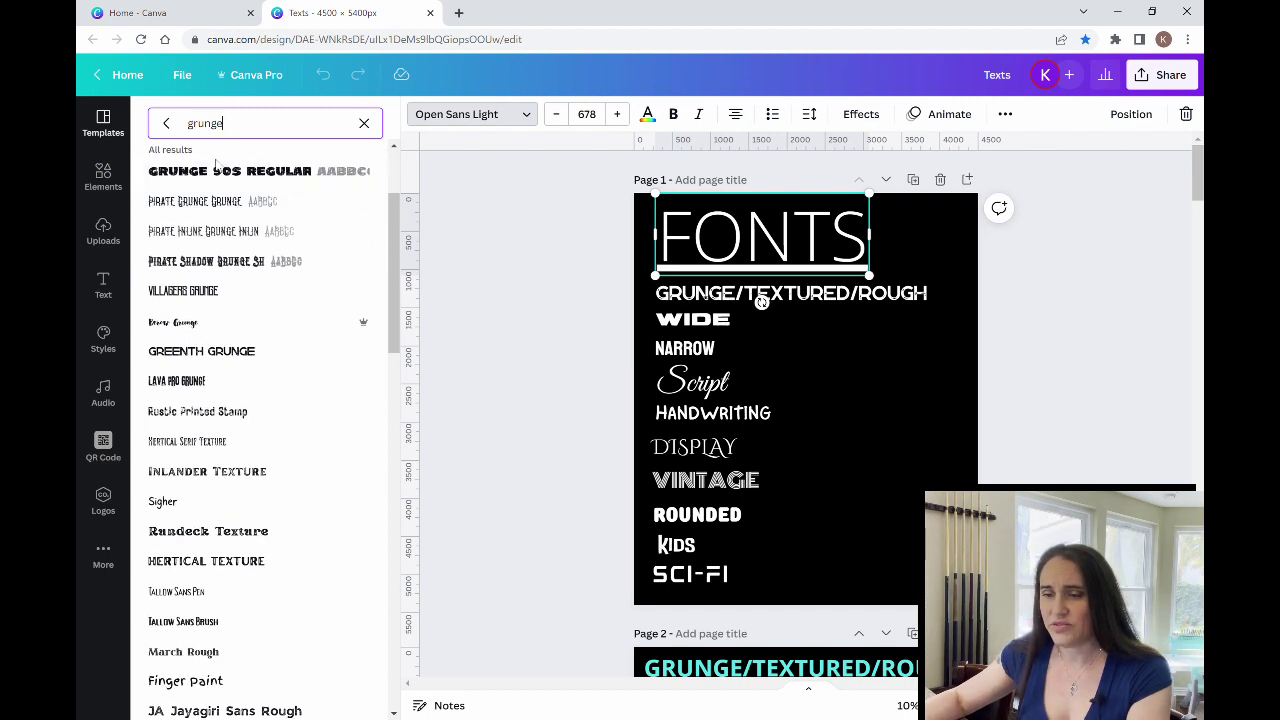
scroll(292, 208, "down", 1)
scroll(290, 207, "down", 10)
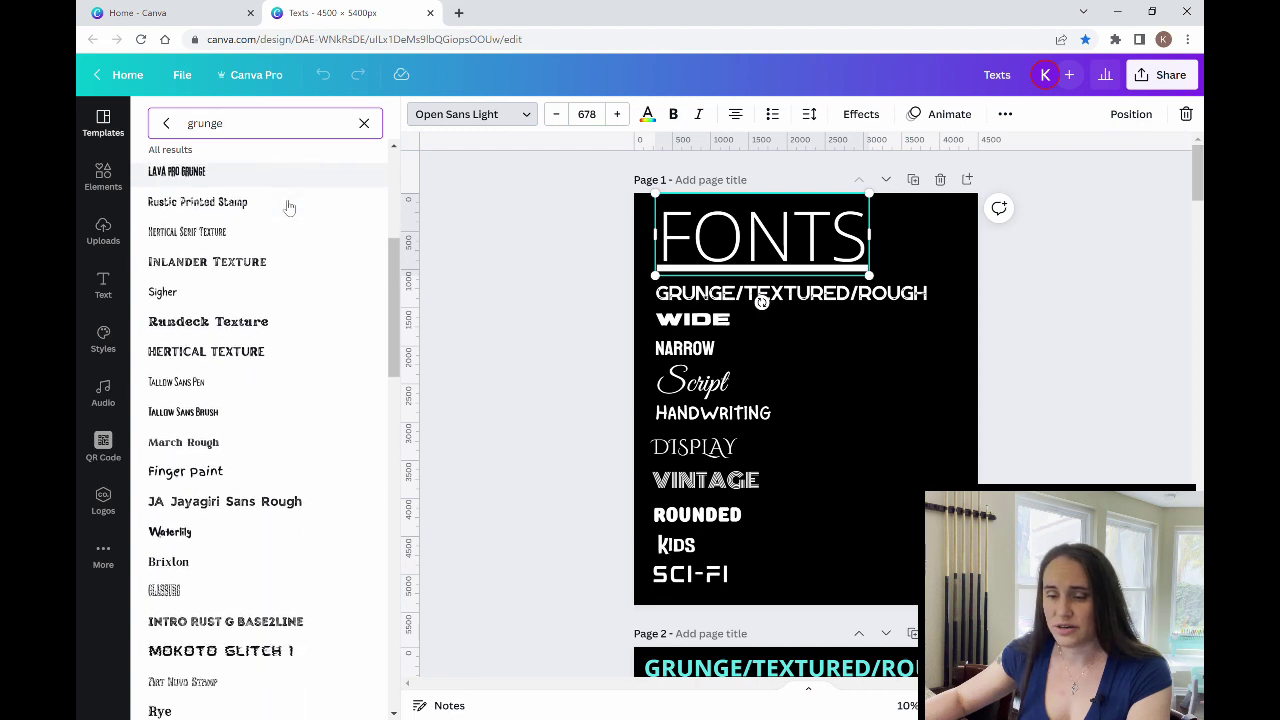
scroll(289, 207, "down", 7)
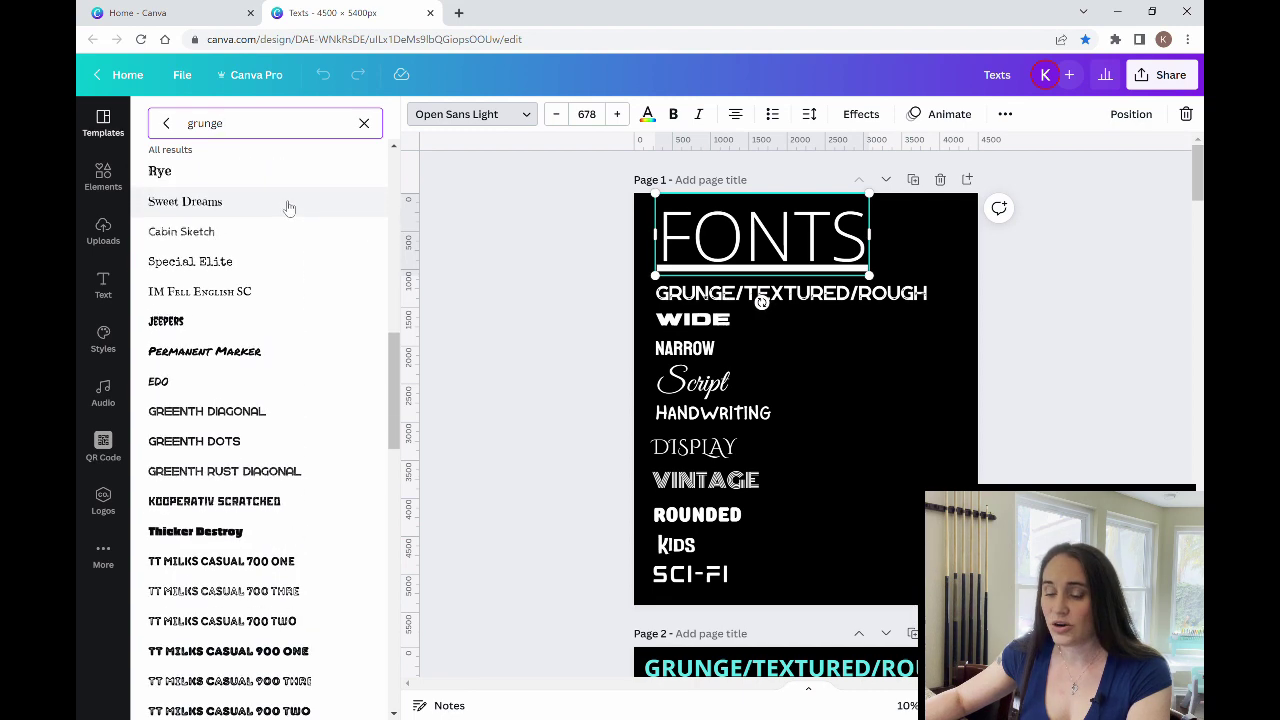
scroll(281, 273, "down", 10)
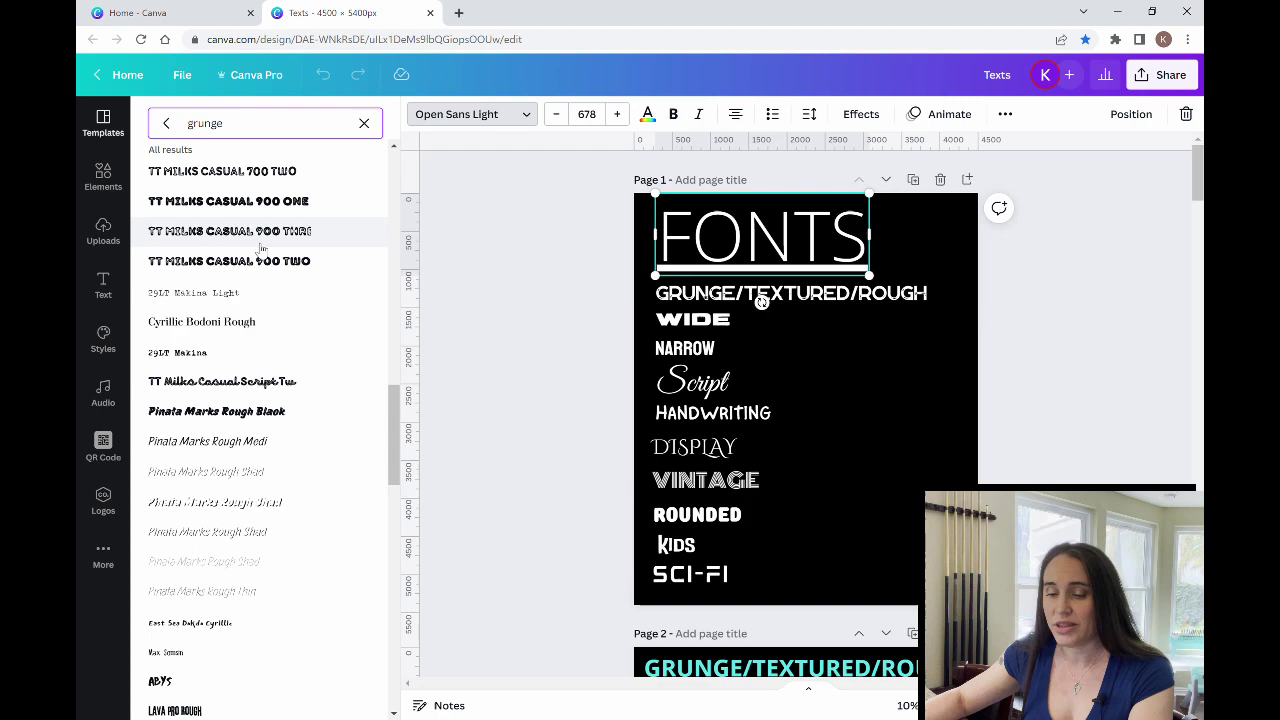
scroll(260, 300, "down", 10)
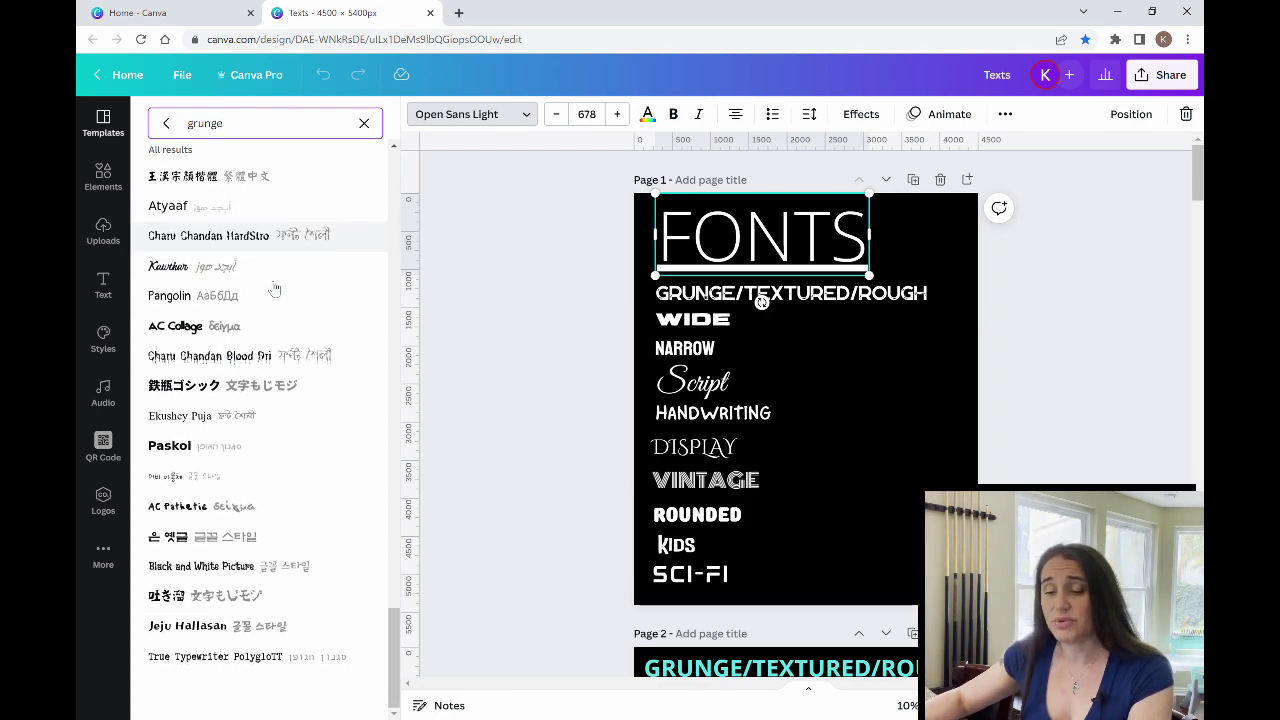
scroll(290, 335, "up", 10)
scroll(298, 300, "up", 5)
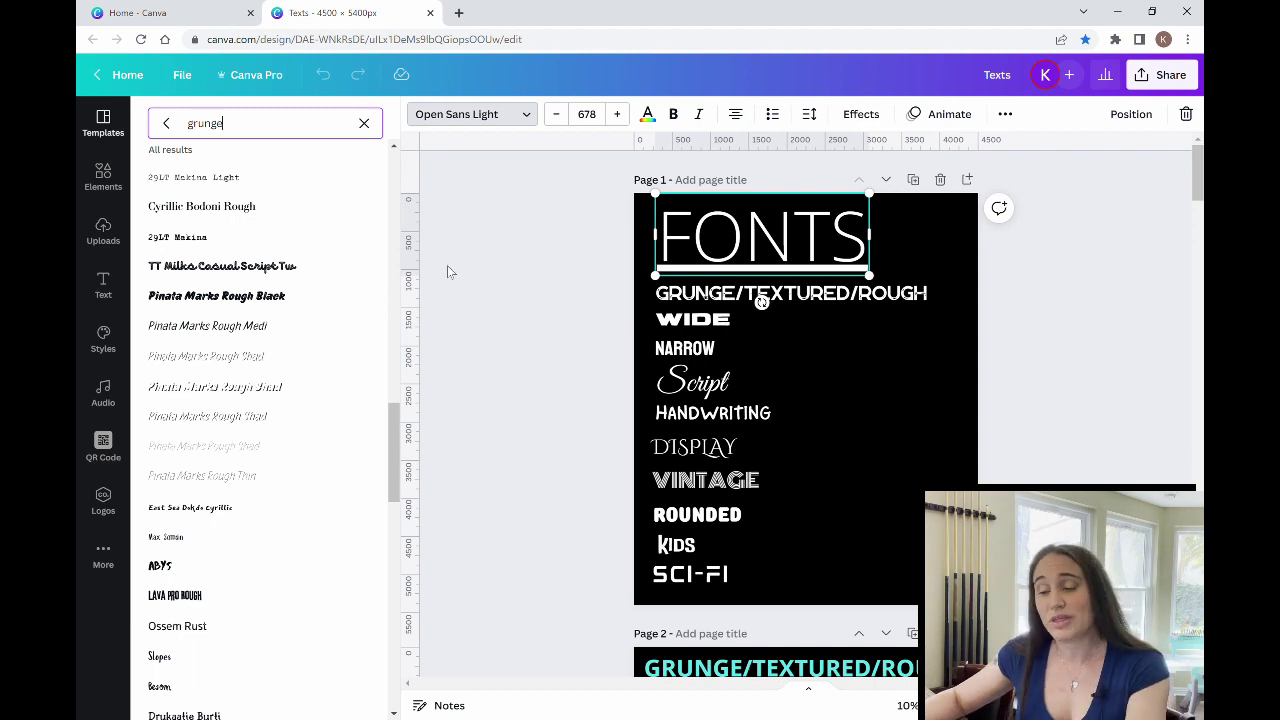
double_click(191, 128)
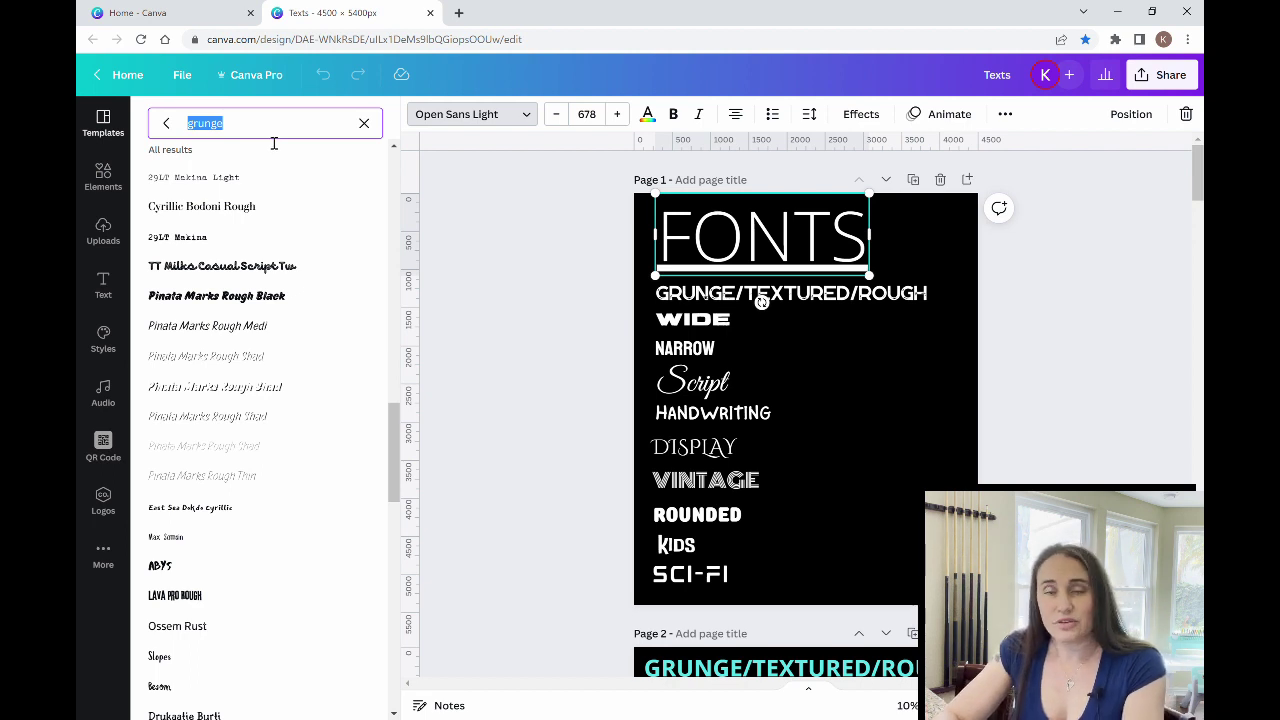
Search fonts for 'wide' and browse Stinger Wide, 29LT Bukra Wide, Cy Grotesk Wide, Aran Wide.
type("wide")
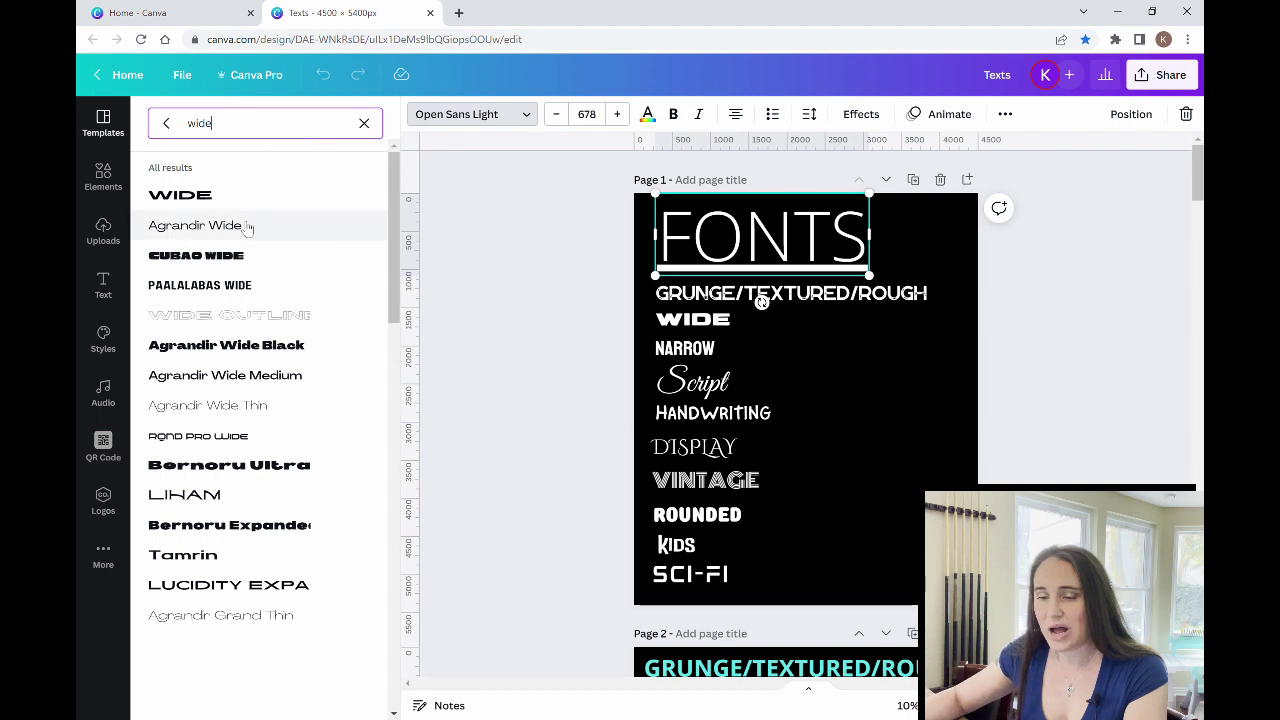
scroll(245, 220, "down", 4)
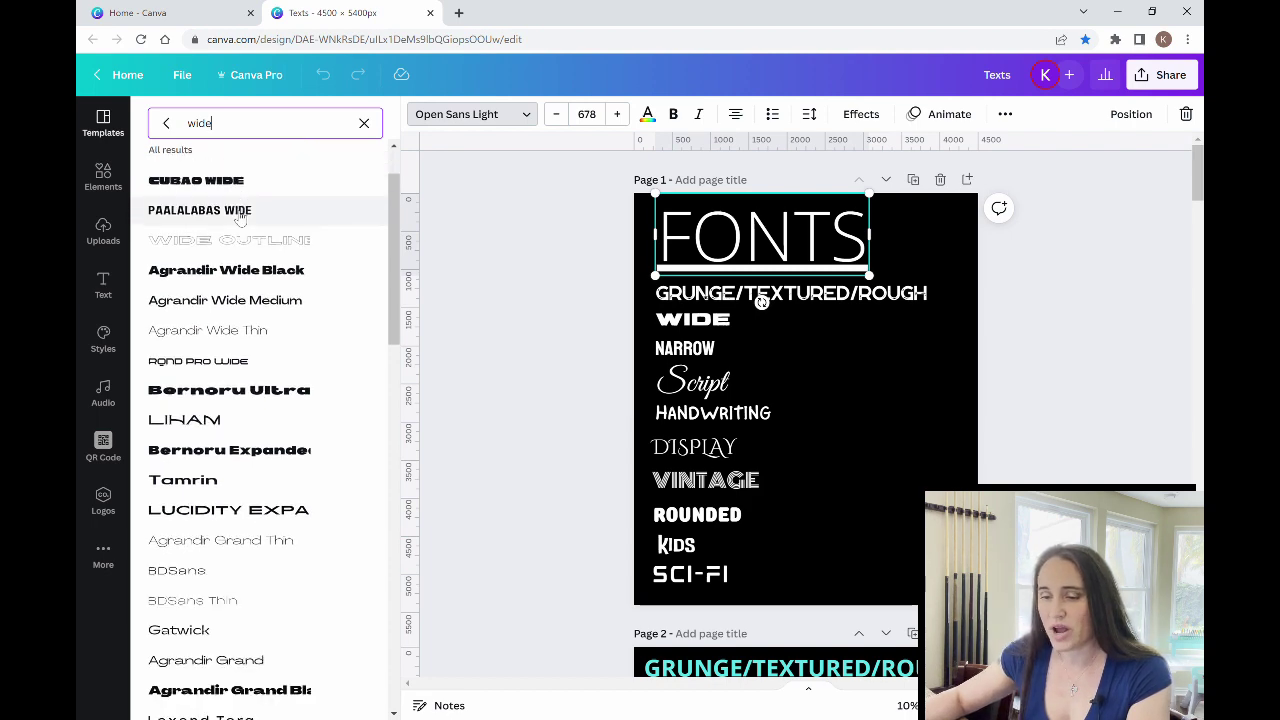
scroll(255, 245, "down", 12)
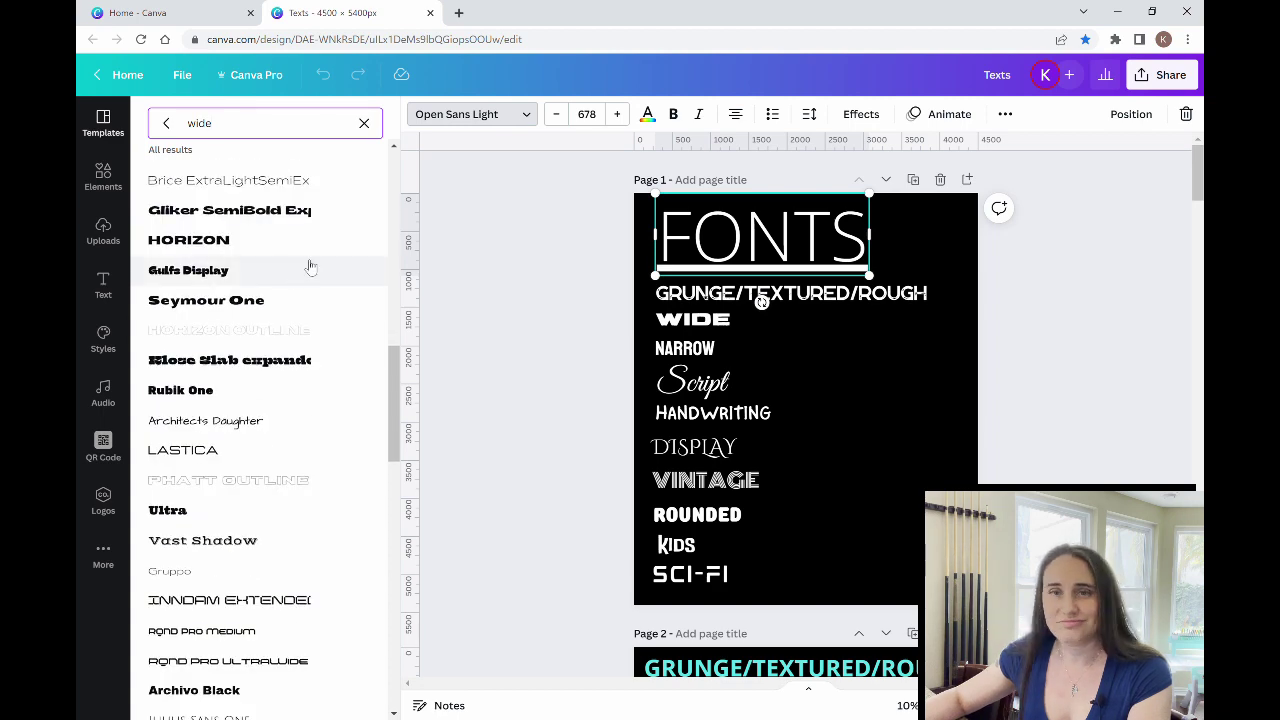
scroll(313, 262, "down", 5)
scroll(313, 270, "down", 9)
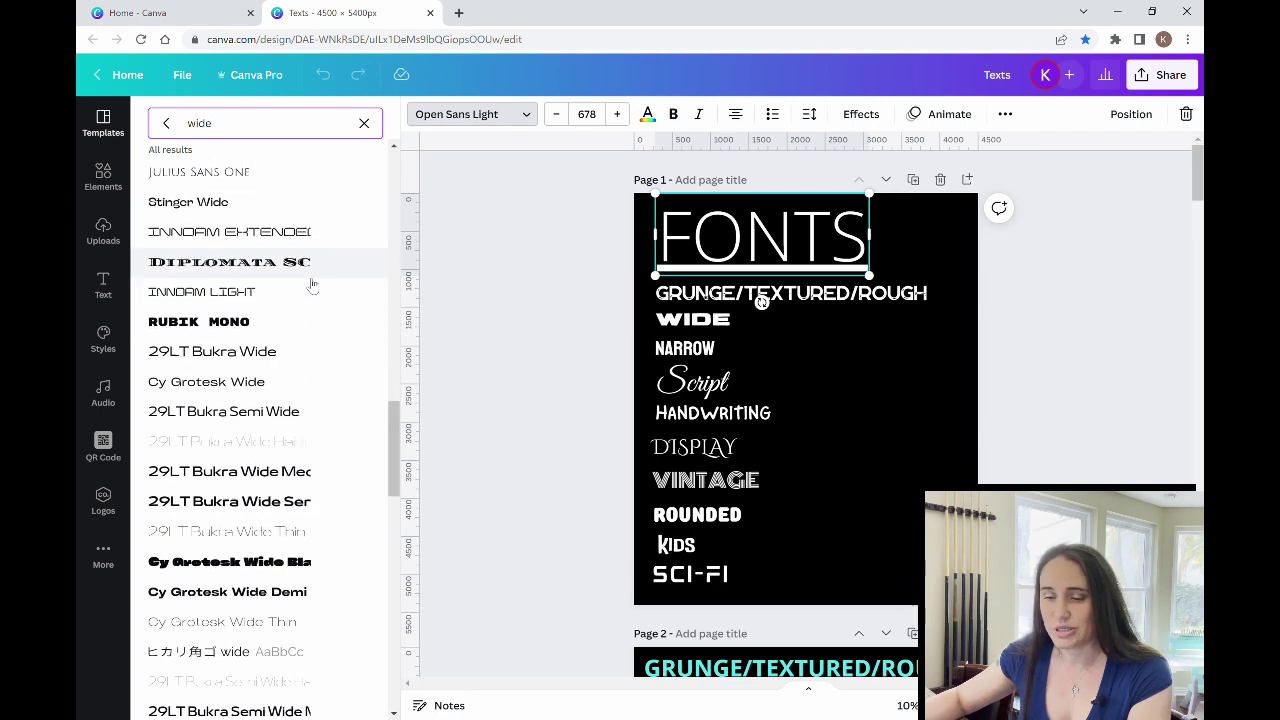
scroll(304, 284, "down", 9)
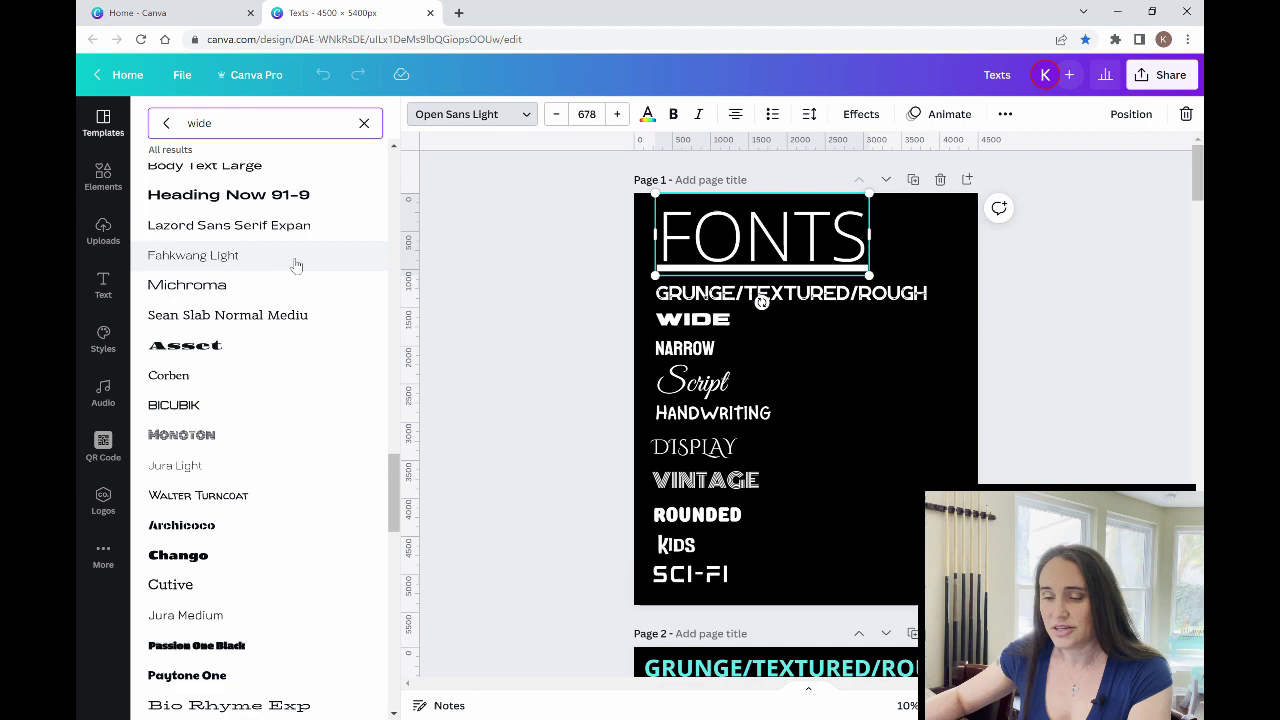
scroll(291, 272, "down", 10)
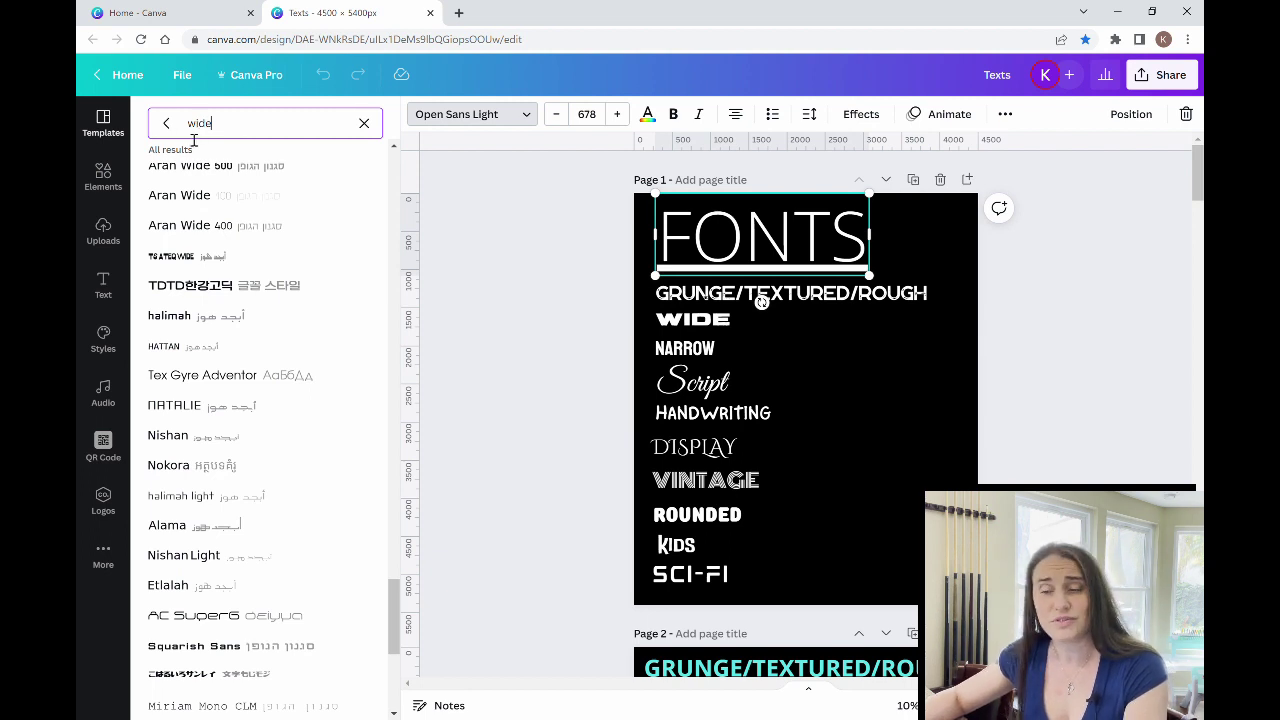
left_click_drag(187, 123, 240, 141)
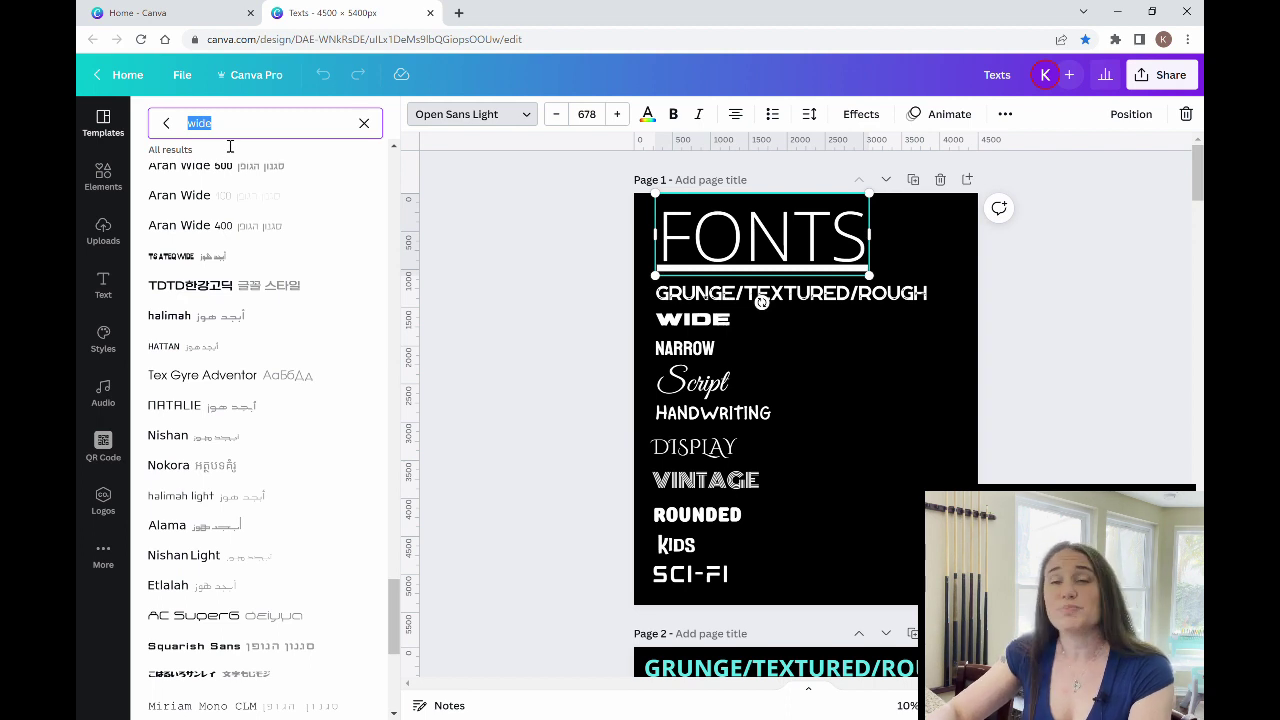
Search fonts for 'narrow' and browse Bernoru Condensed, Agrandir Tight, Trochut, Barlow Condensed.
key("BackSpace")
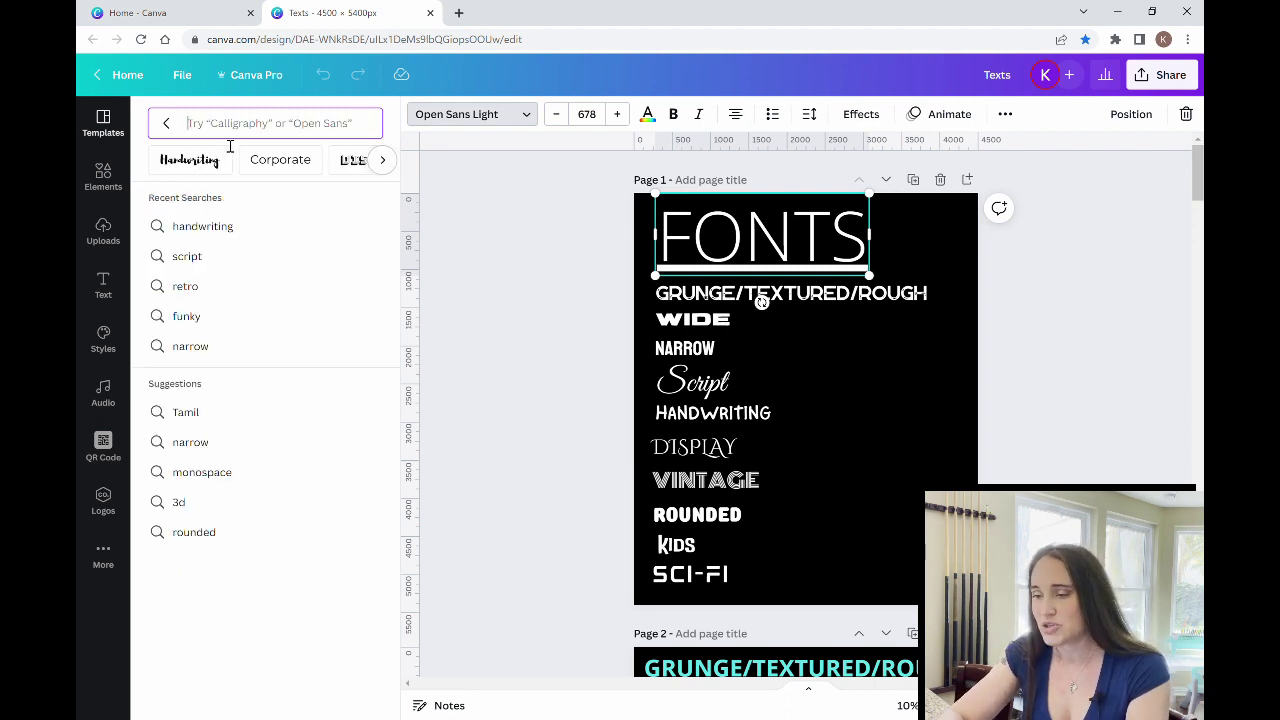
type("n")
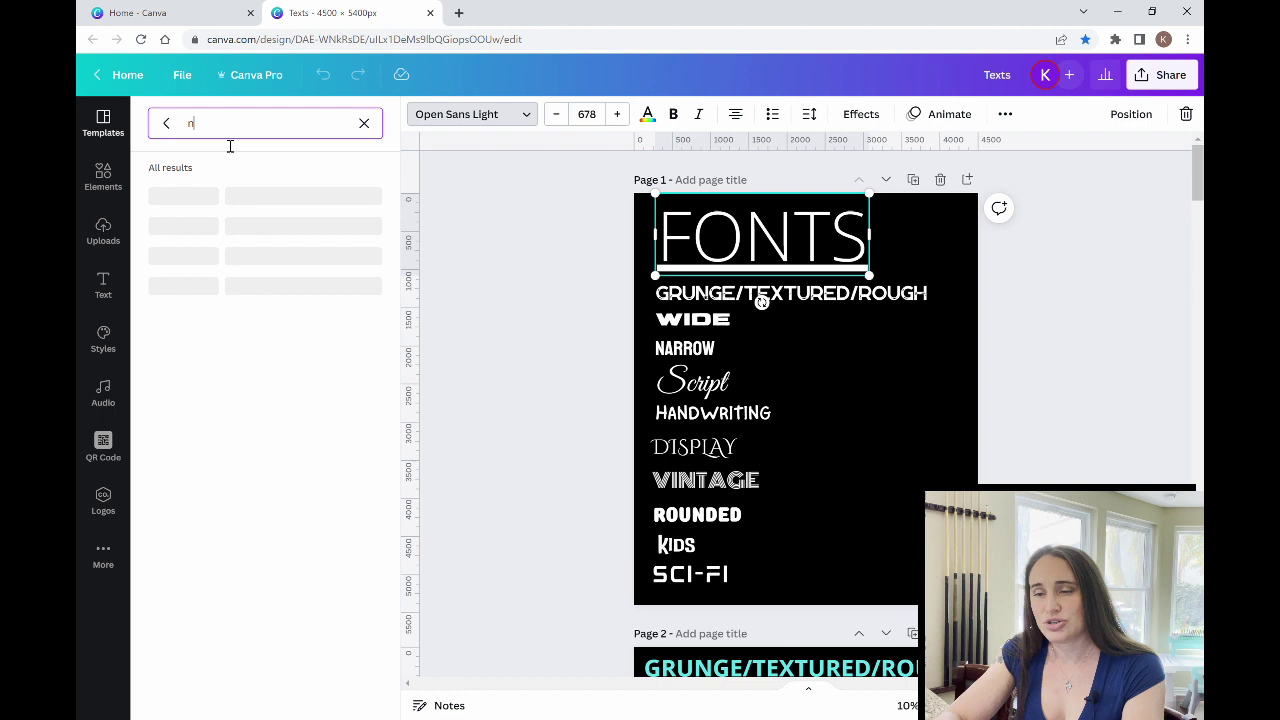
type("arrow")
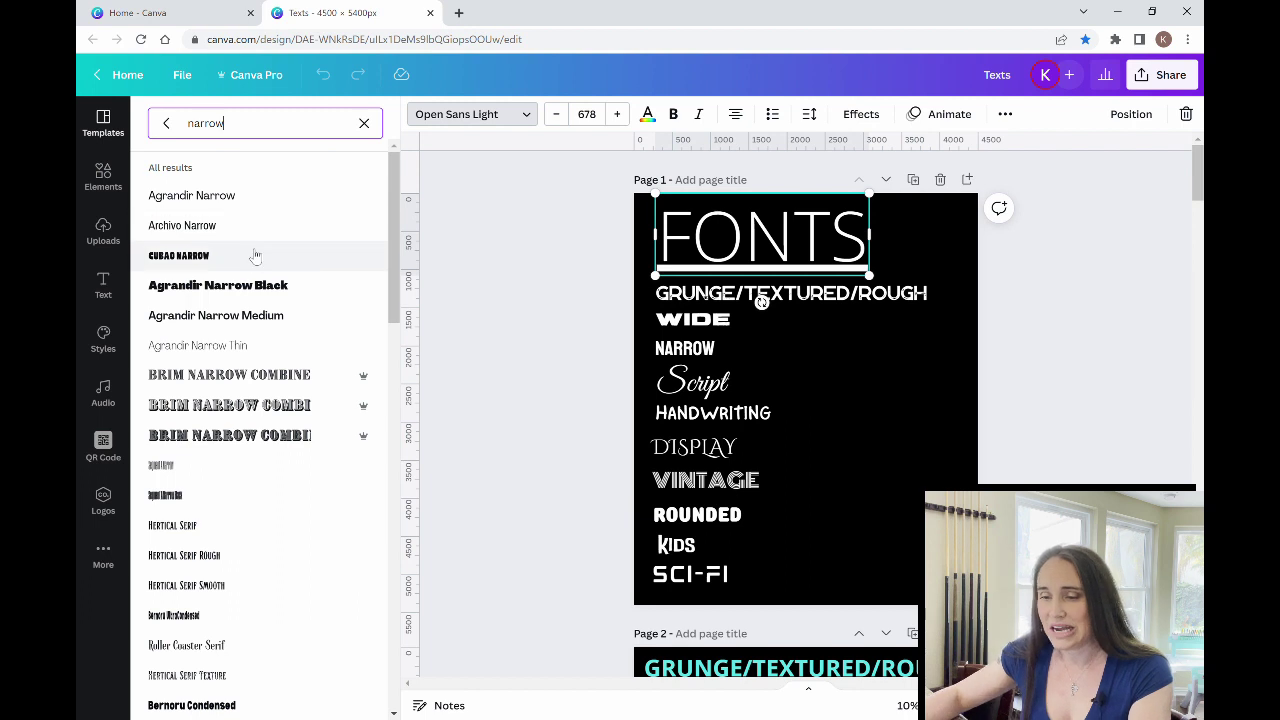
scroll(210, 256, "down", 3)
scroll(208, 270, "down", 2)
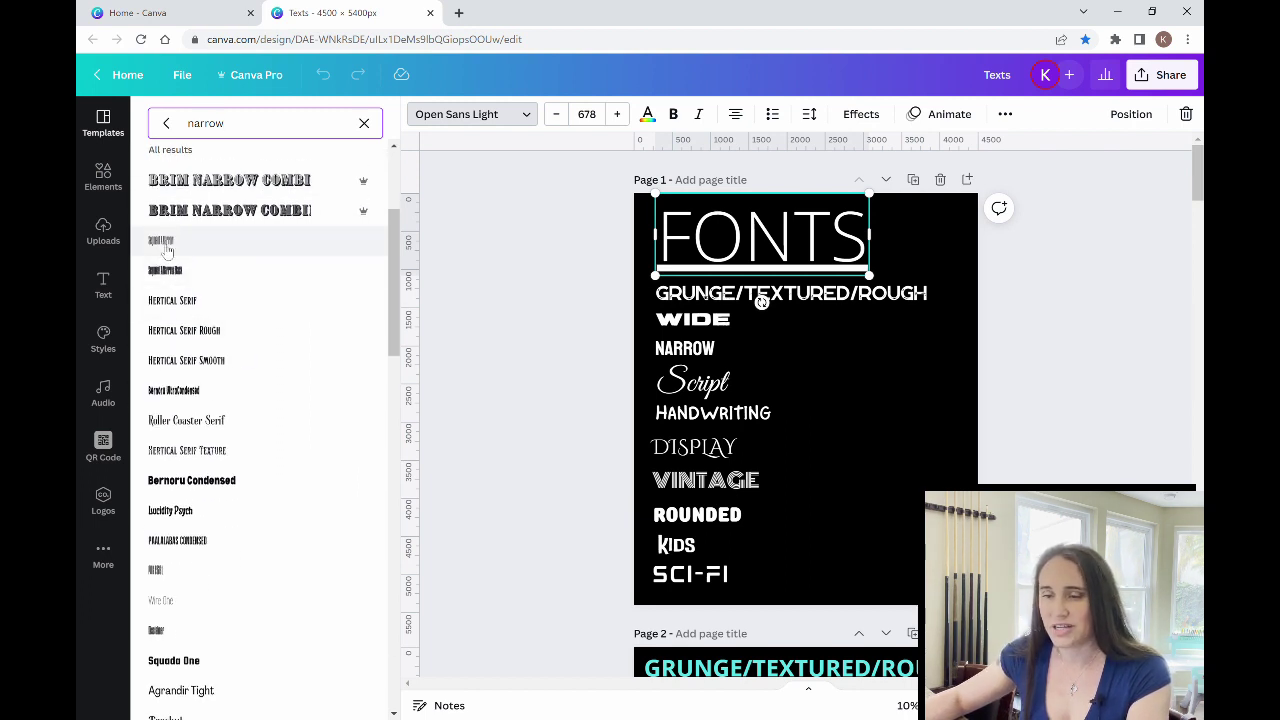
scroll(195, 275, "down", 2)
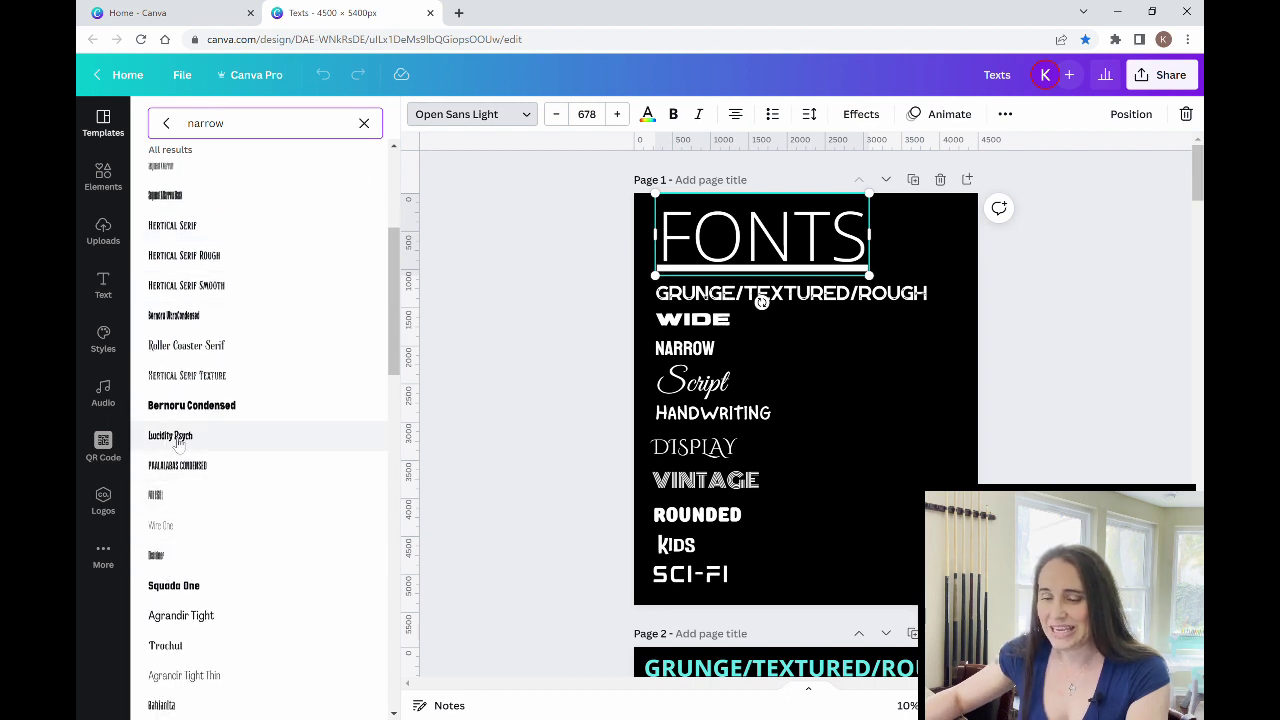
scroll(185, 475, "down", 2)
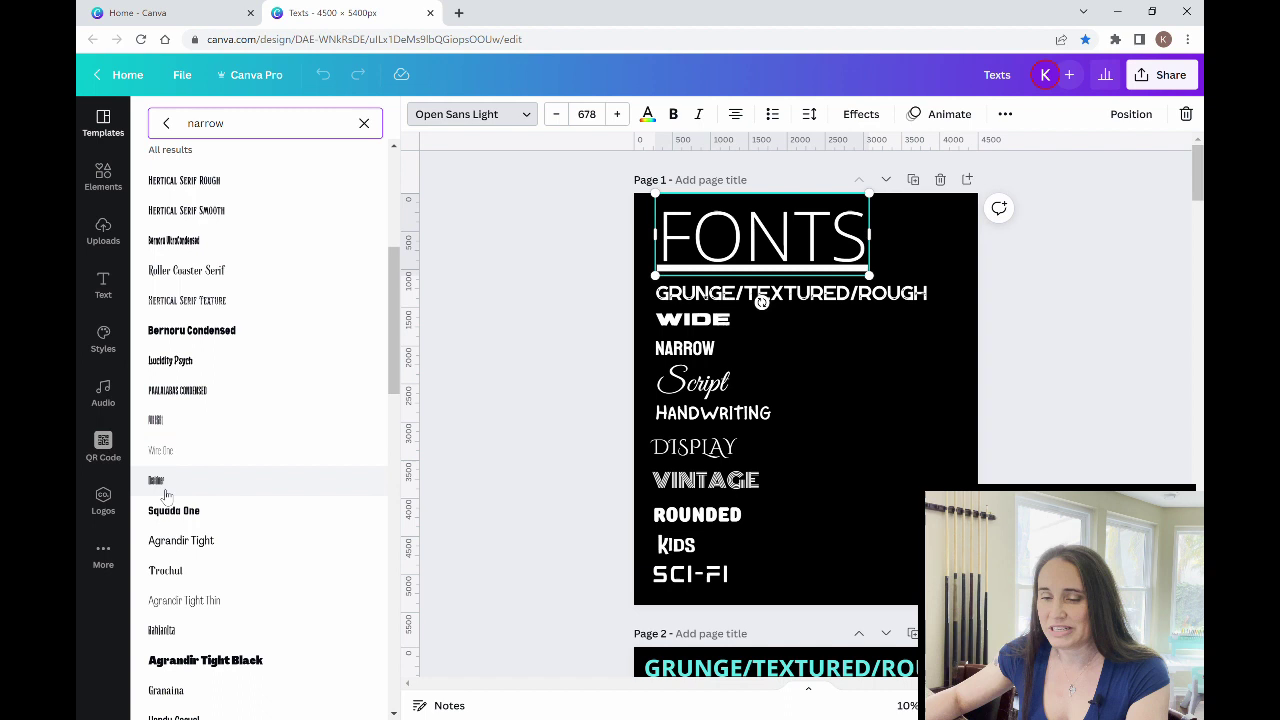
scroll(212, 508, "down", 3)
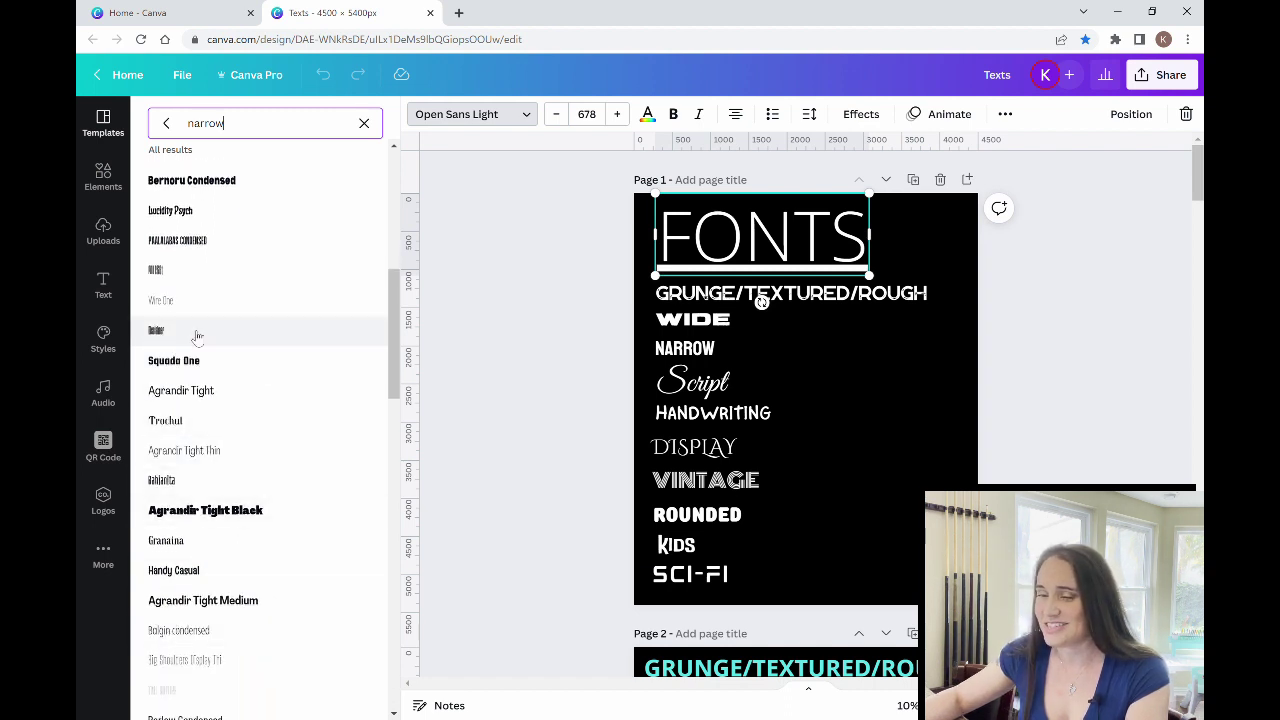
scroll(196, 345, "down", 2)
scroll(198, 348, "down", 3)
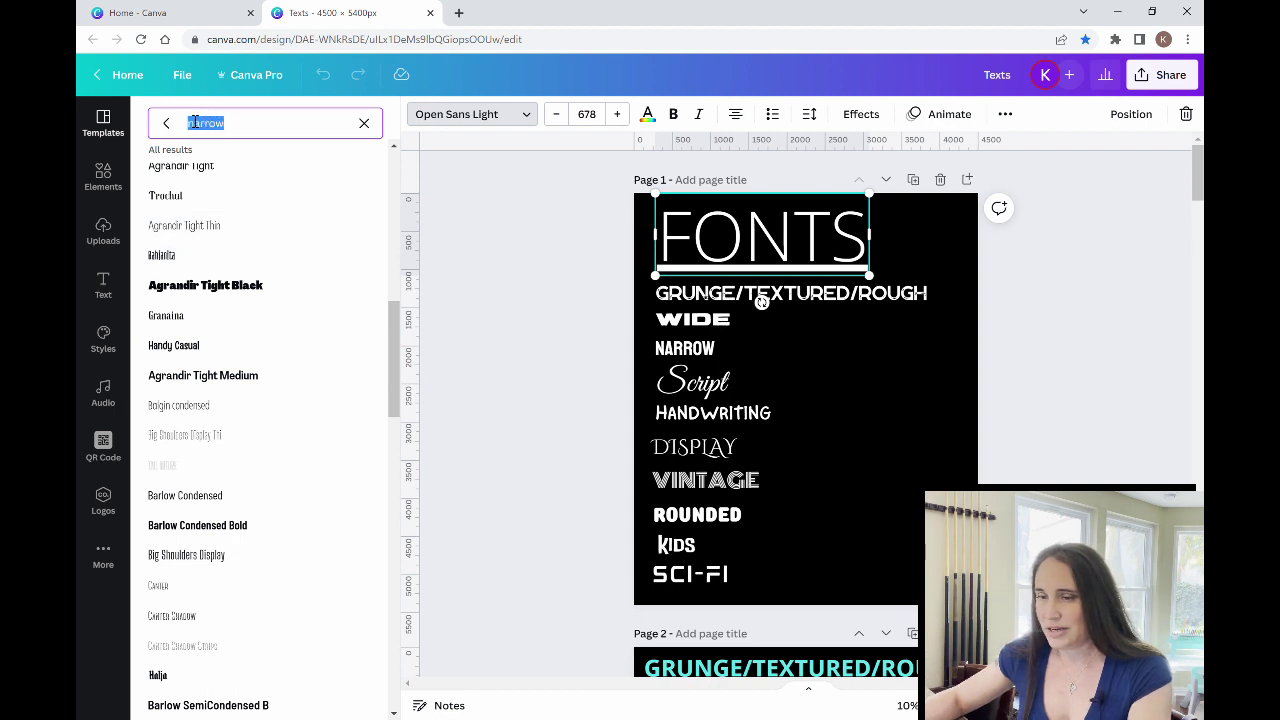
type("sc")
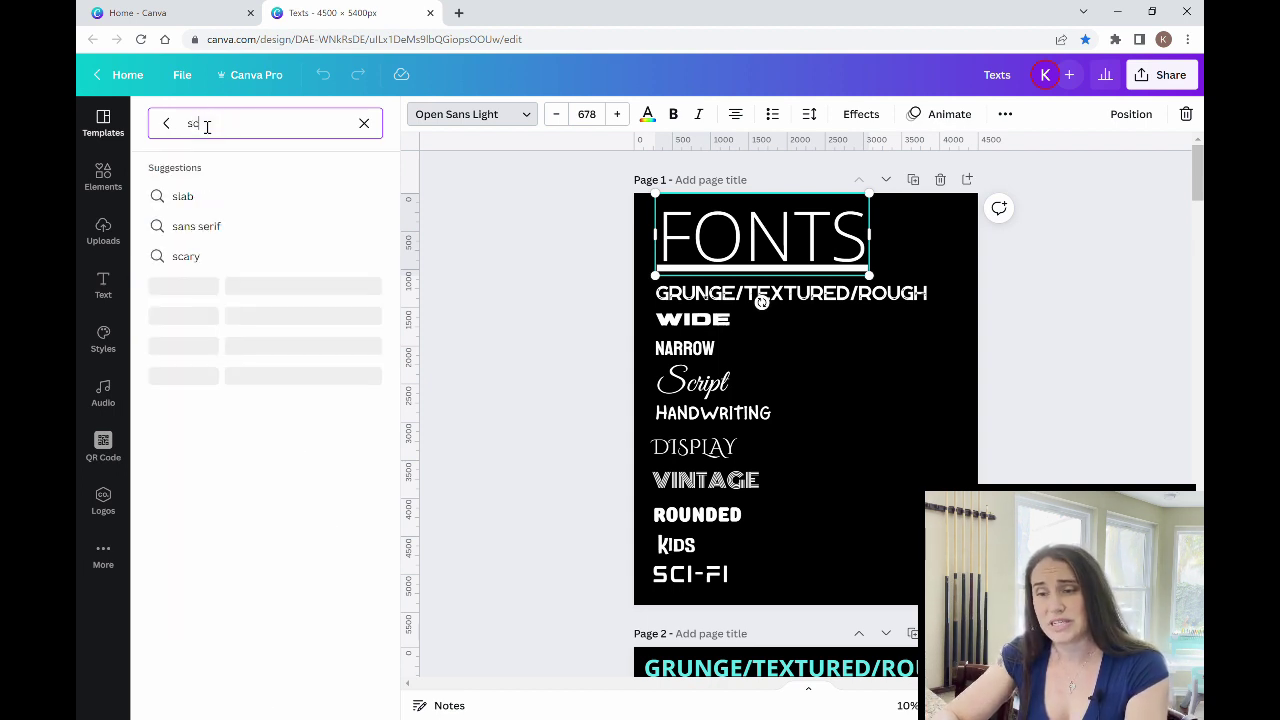
type("ript")
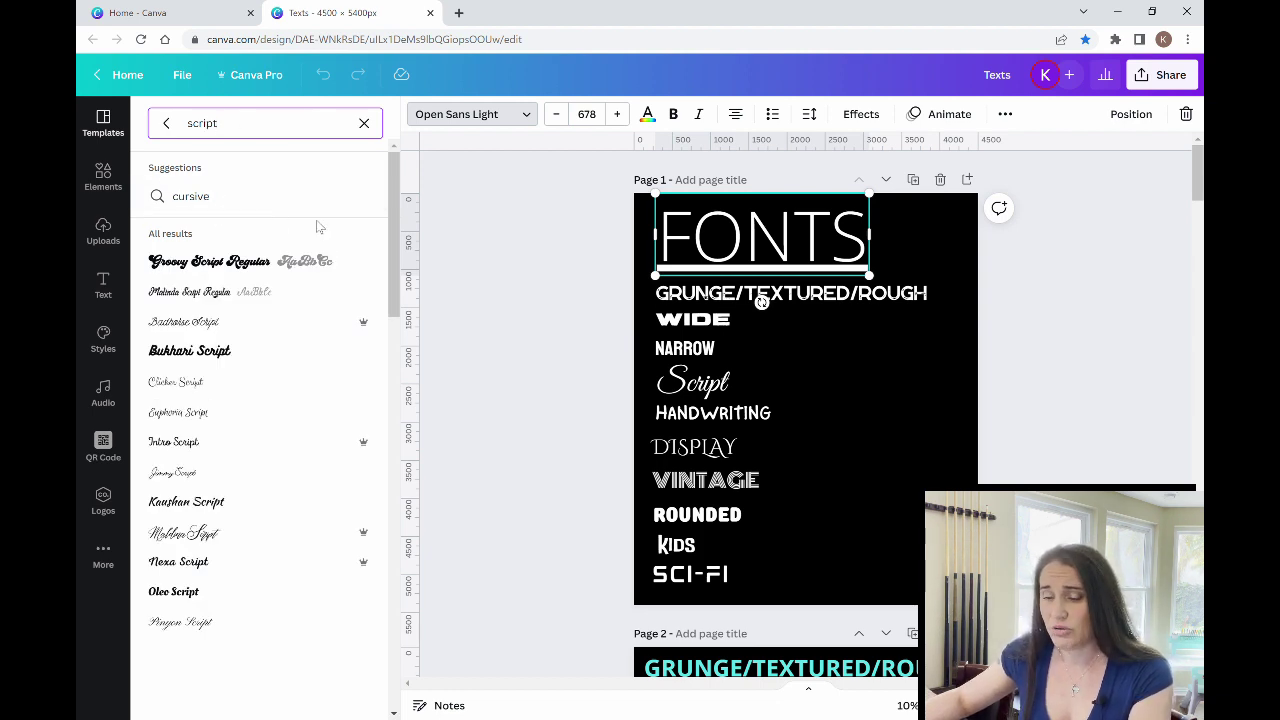
scroll(318, 227, "down", 3)
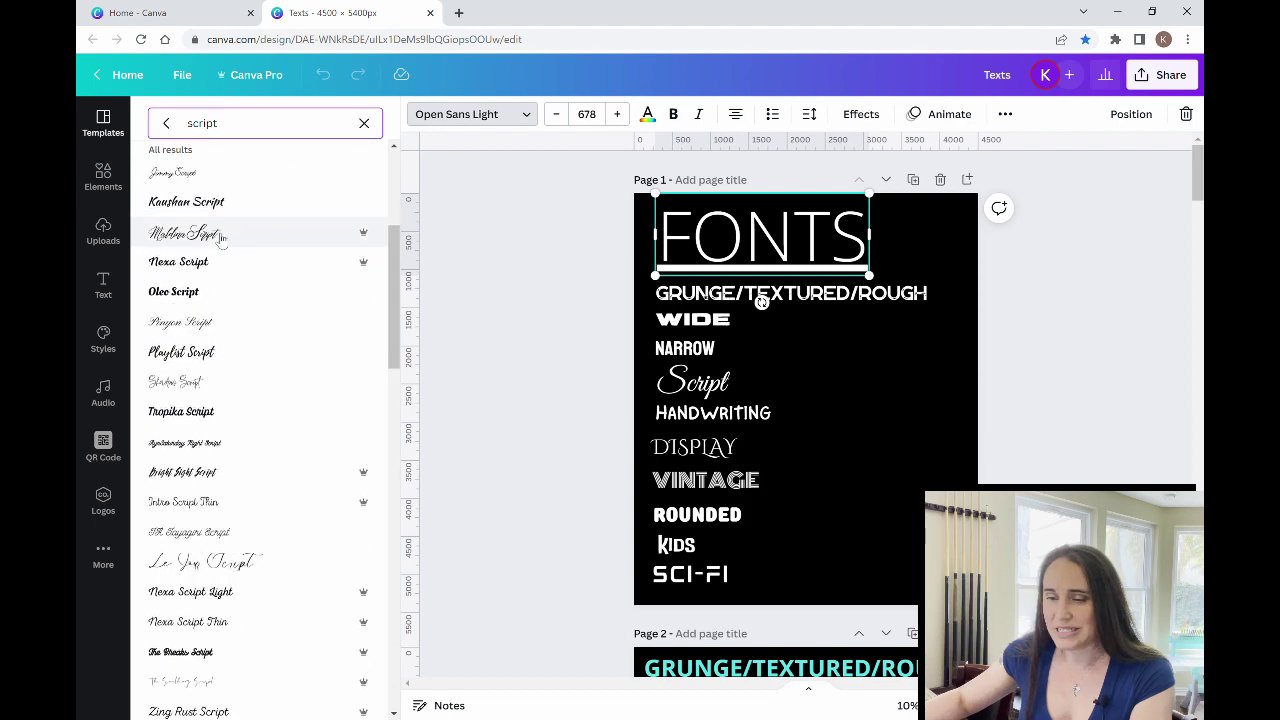
scroll(220, 237, "down", 3)
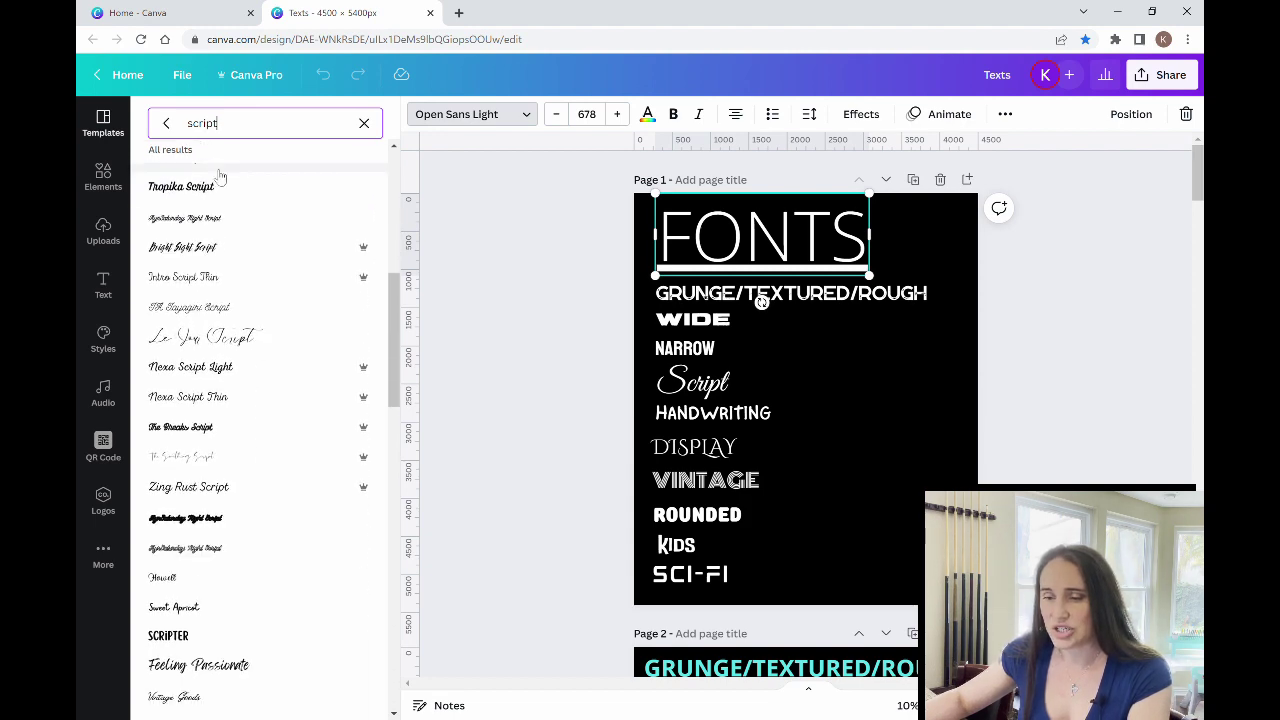
scroll(294, 343, "down", 5)
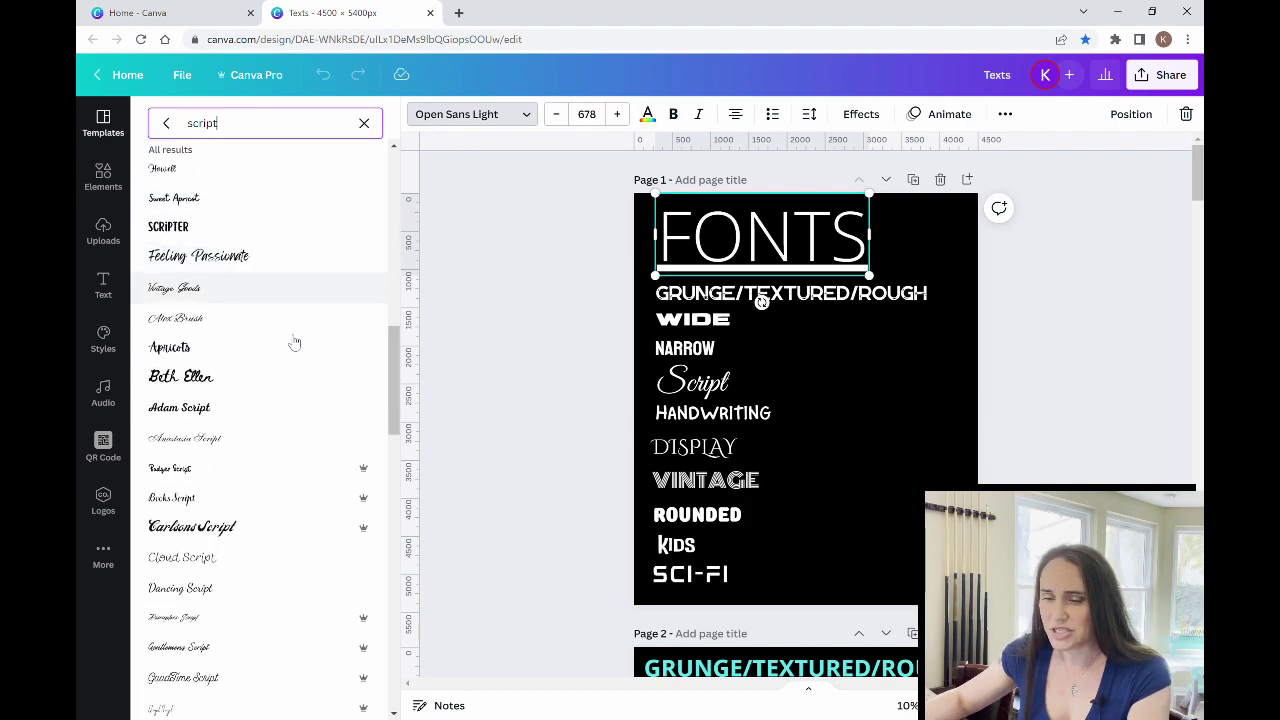
scroll(294, 343, "down", 1)
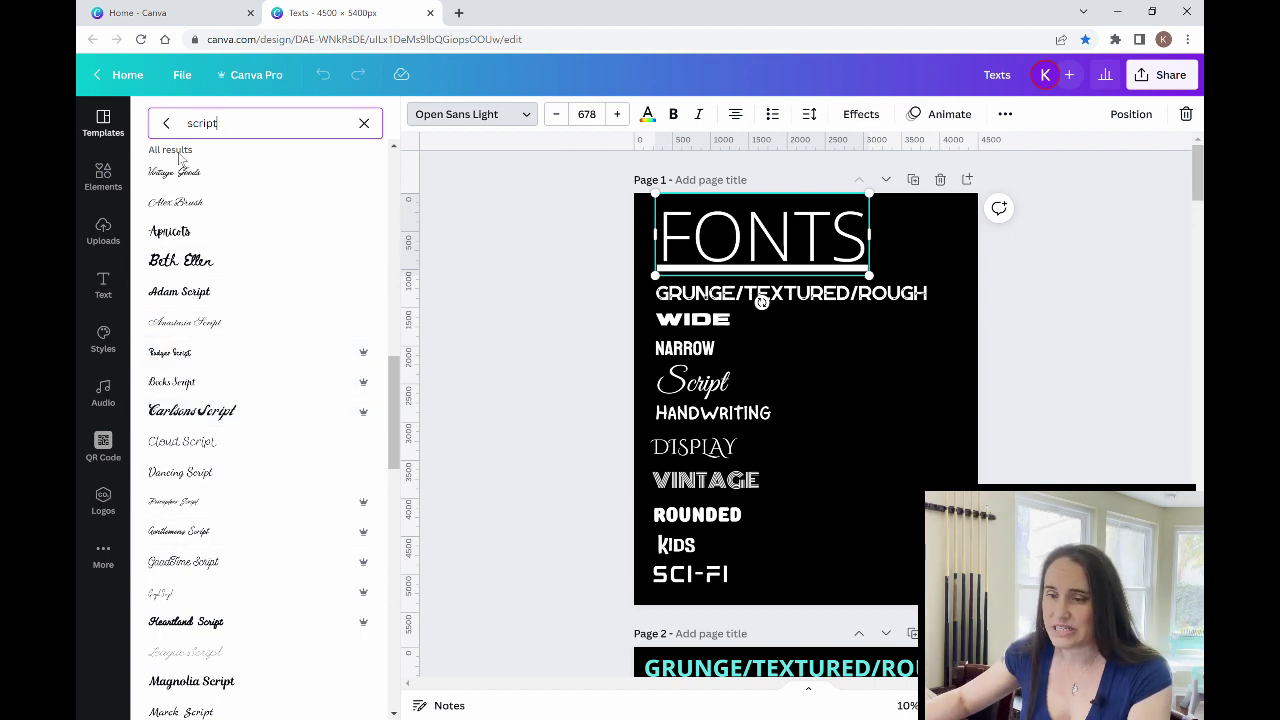
scroll(228, 316, "down", 6)
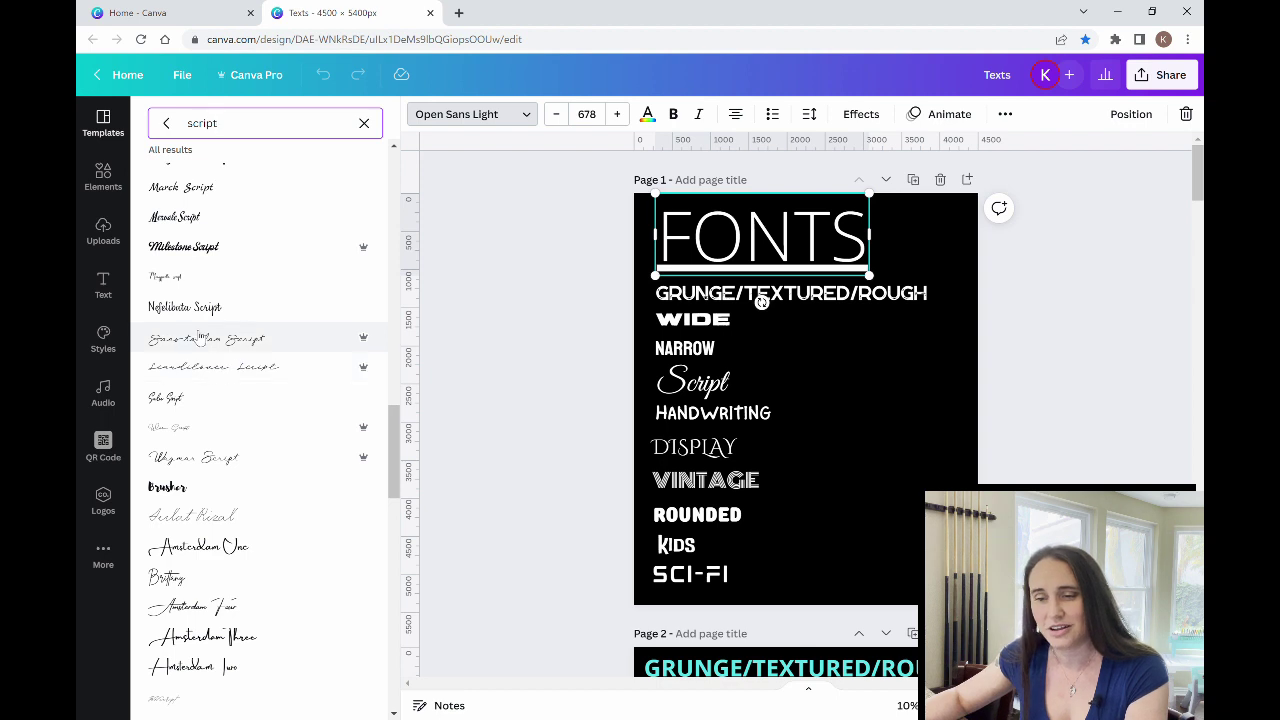
Try Nefelibata, Sansterdam, Scandilover and Waymar Script on the FONTS heading.
left_click(189, 314)
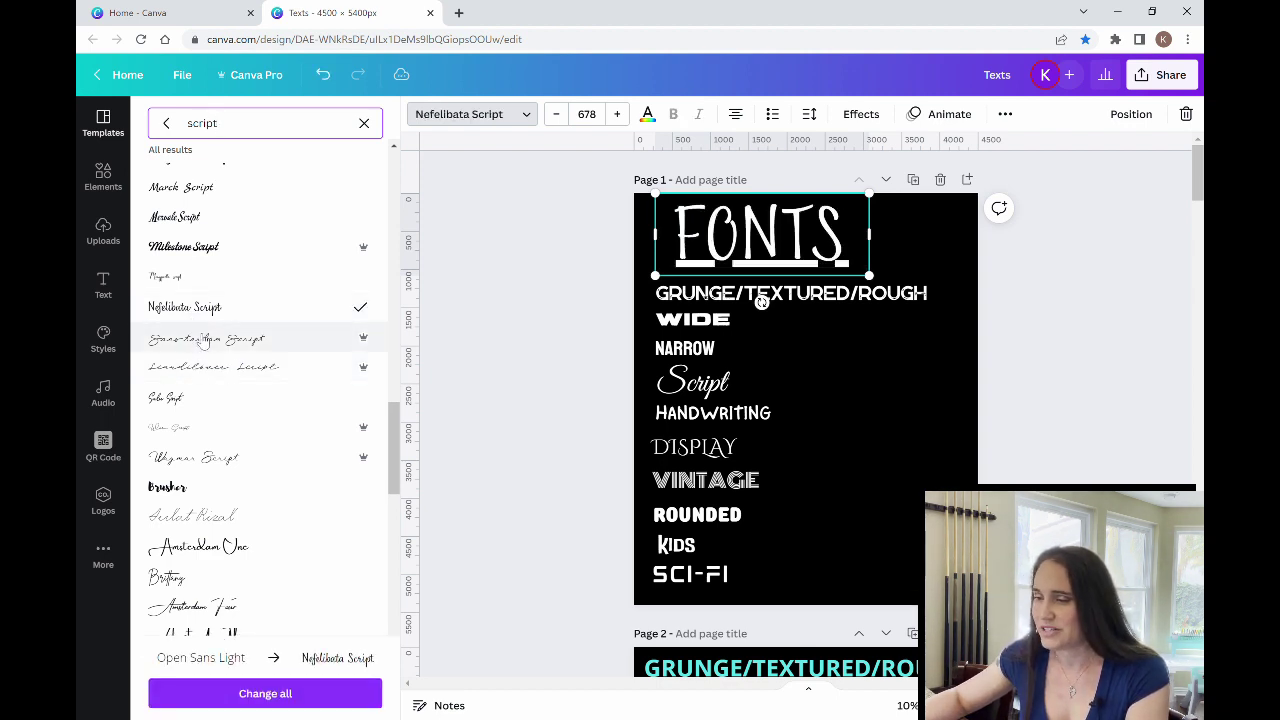
left_click(205, 341)
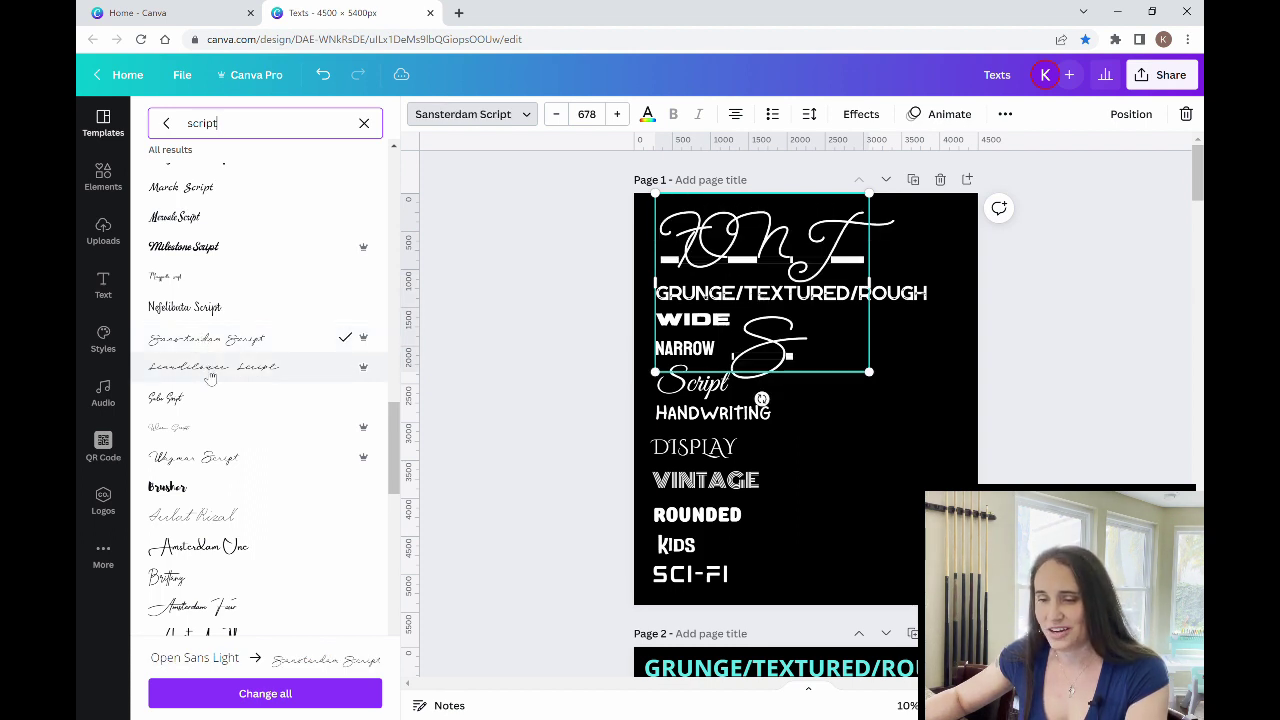
left_click(210, 370)
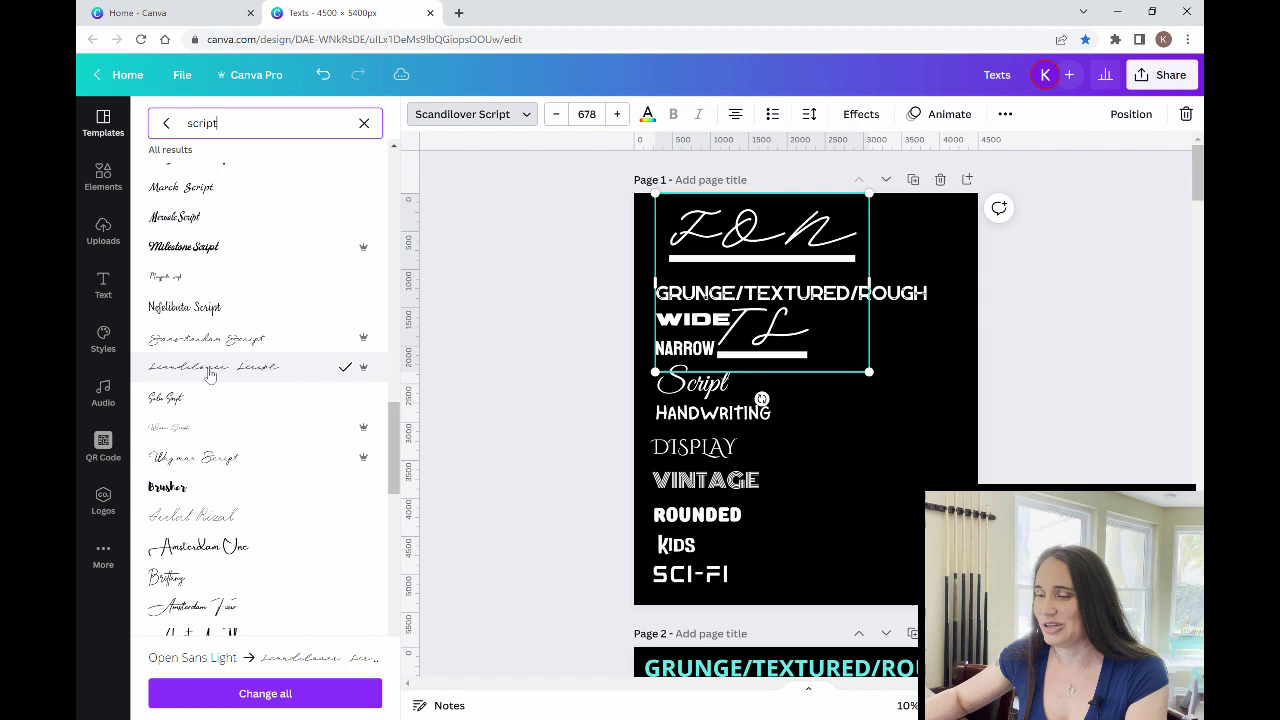
left_click(230, 455)
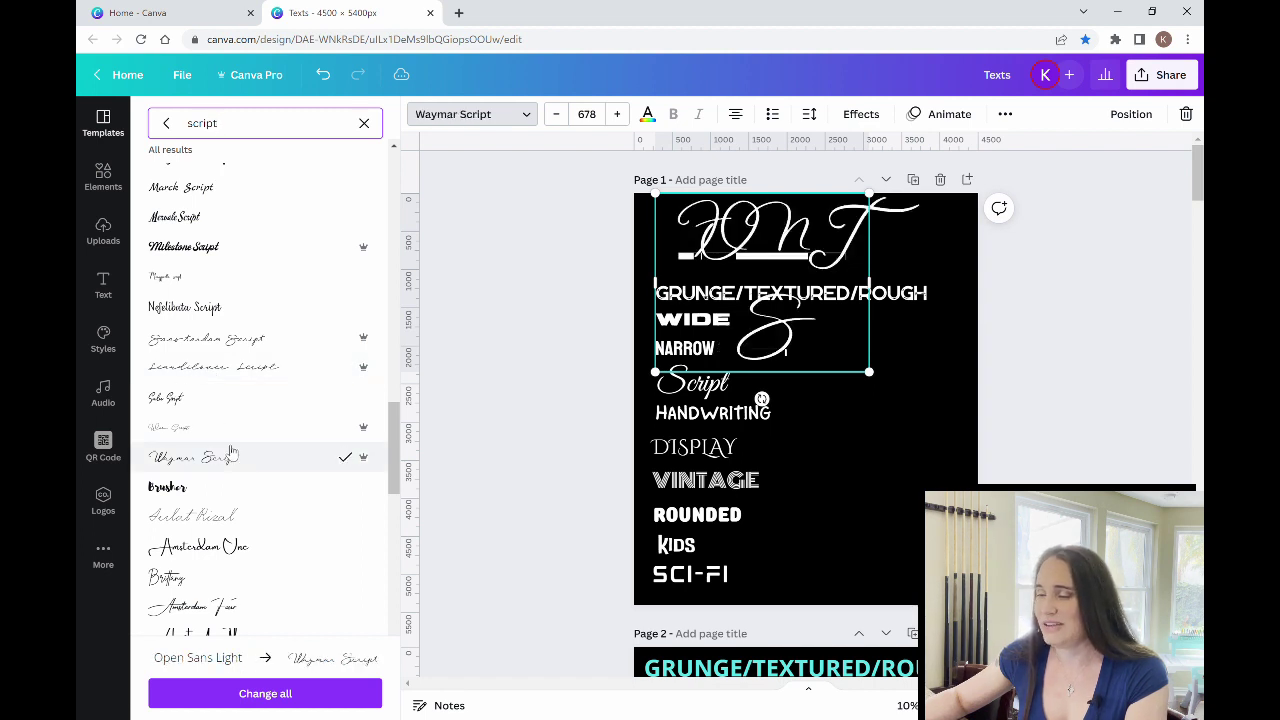
Turn off all caps on the heading and try Amsterdam One and Marck Script.
left_click(1005, 118)
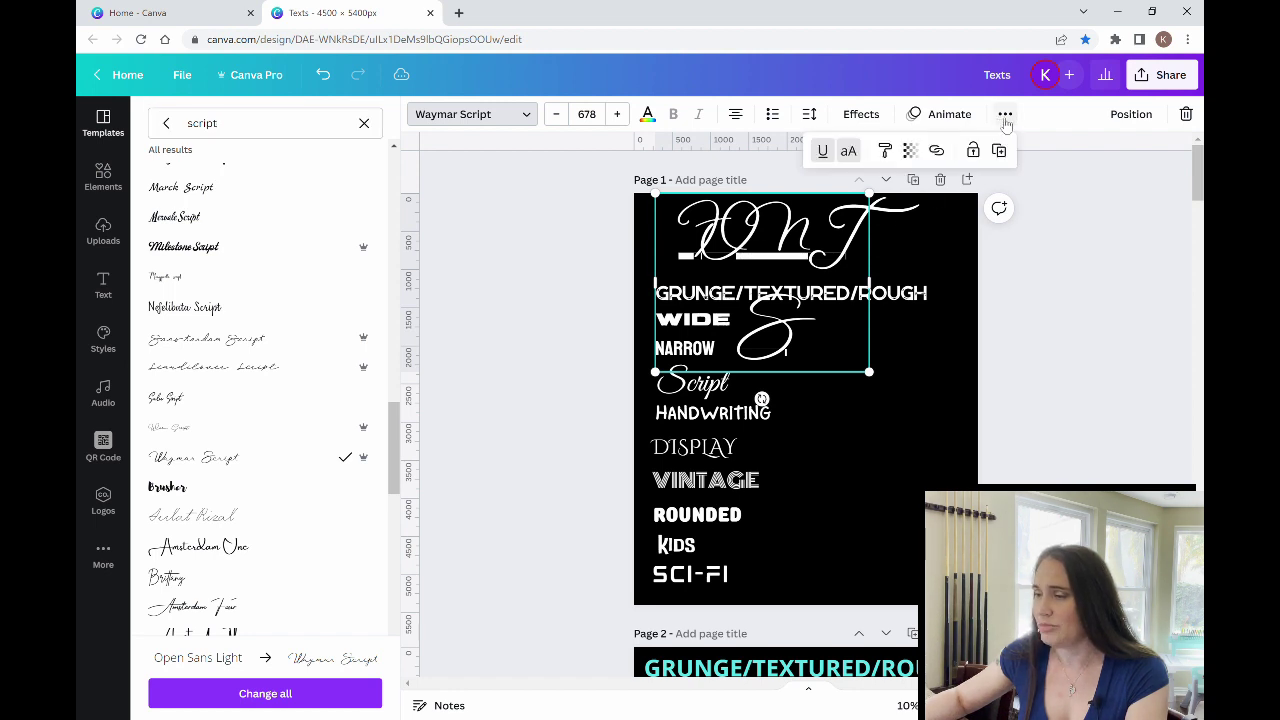
left_click(855, 153)
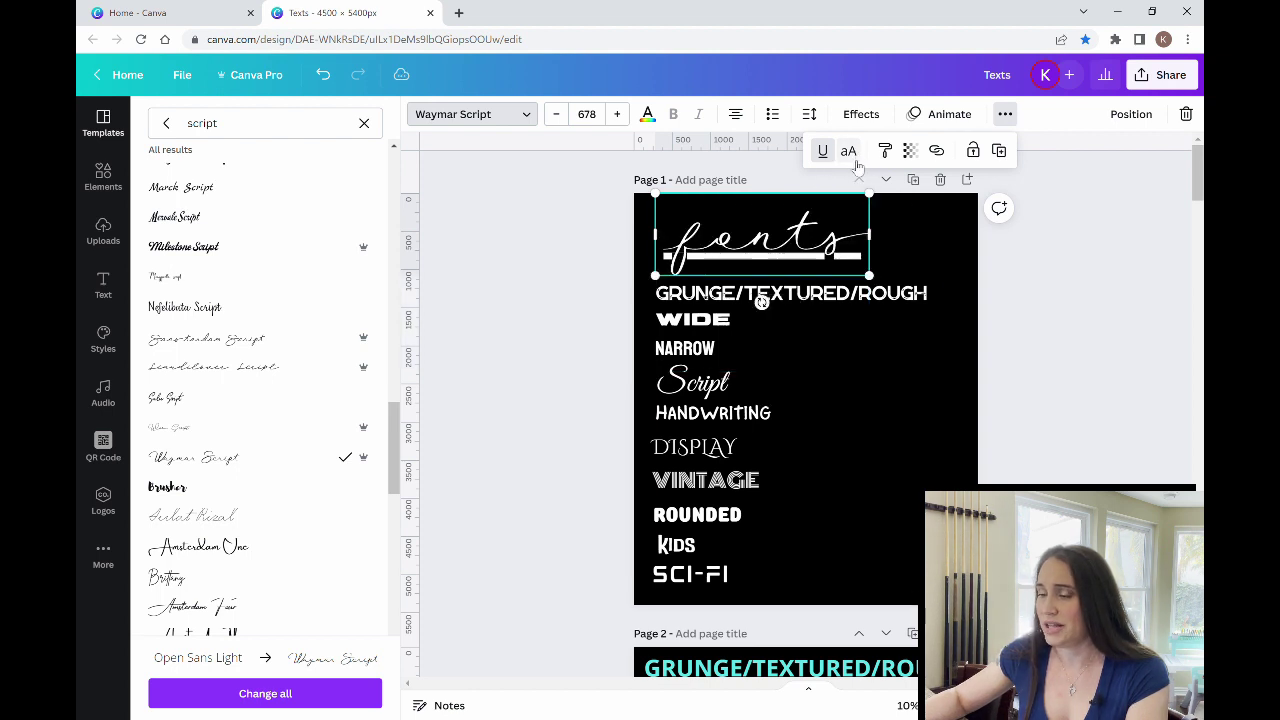
left_click(243, 556)
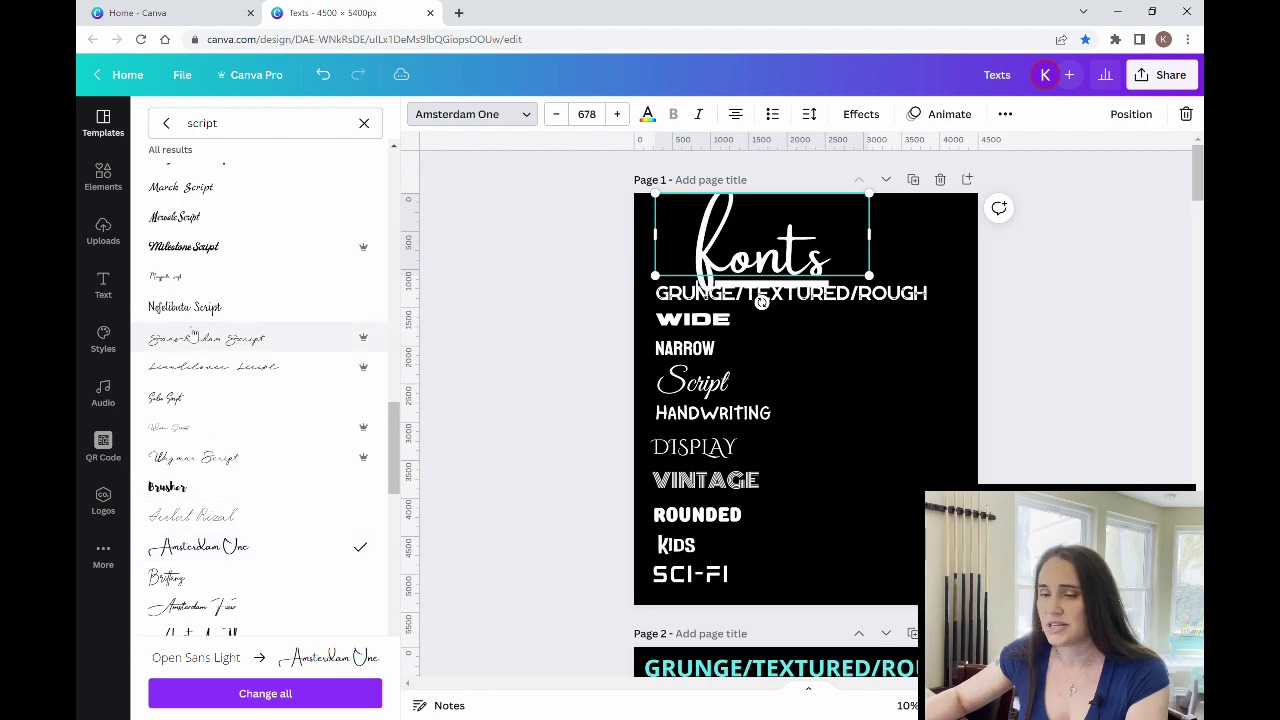
left_click(193, 200)
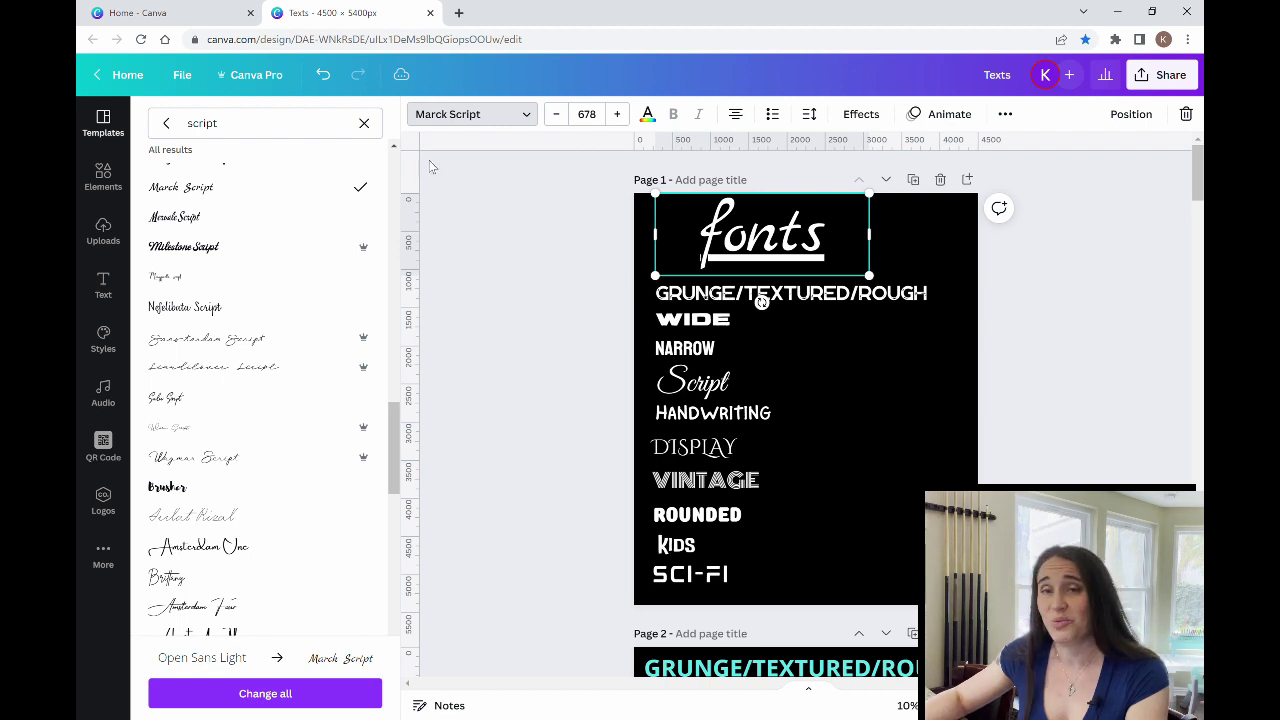
Close the font list, undo the heading back to Open Sans Light, and deselect it.
left_click(484, 322)
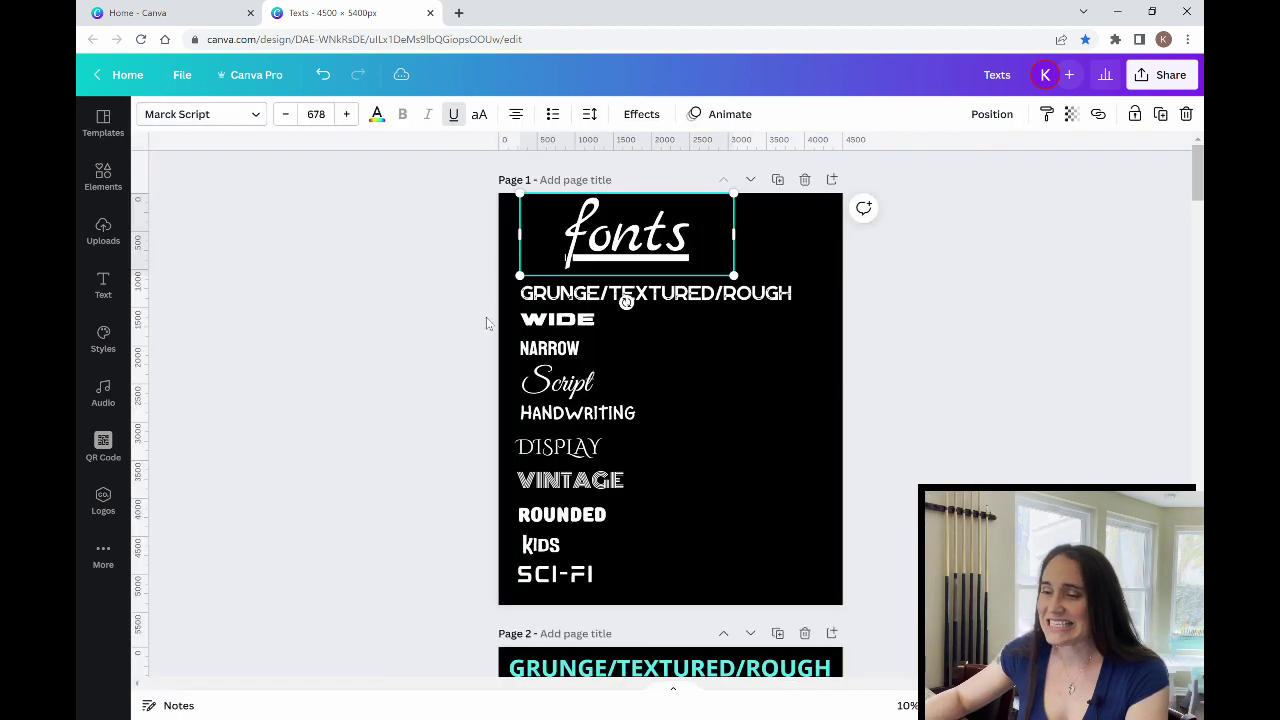
left_click(330, 84)
left_click(330, 84)
left_click(330, 84)
left_click(330, 84)
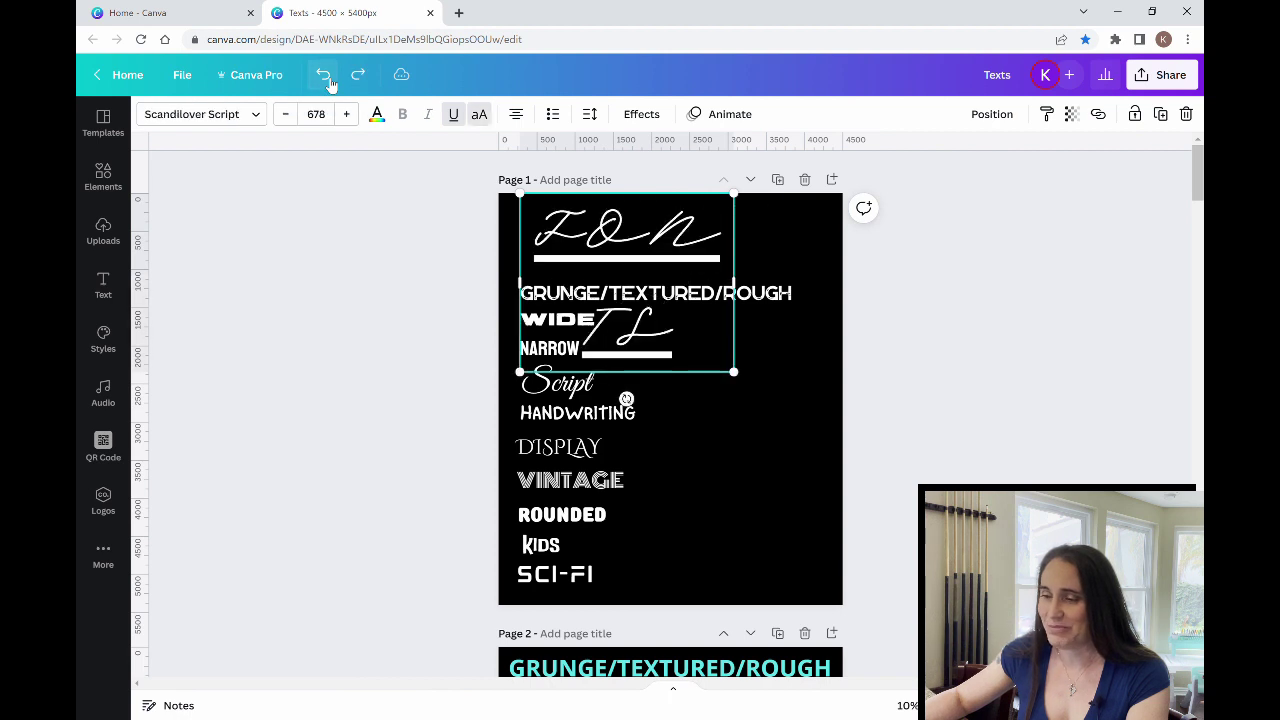
left_click(330, 84)
left_click(330, 84)
left_click(330, 84)
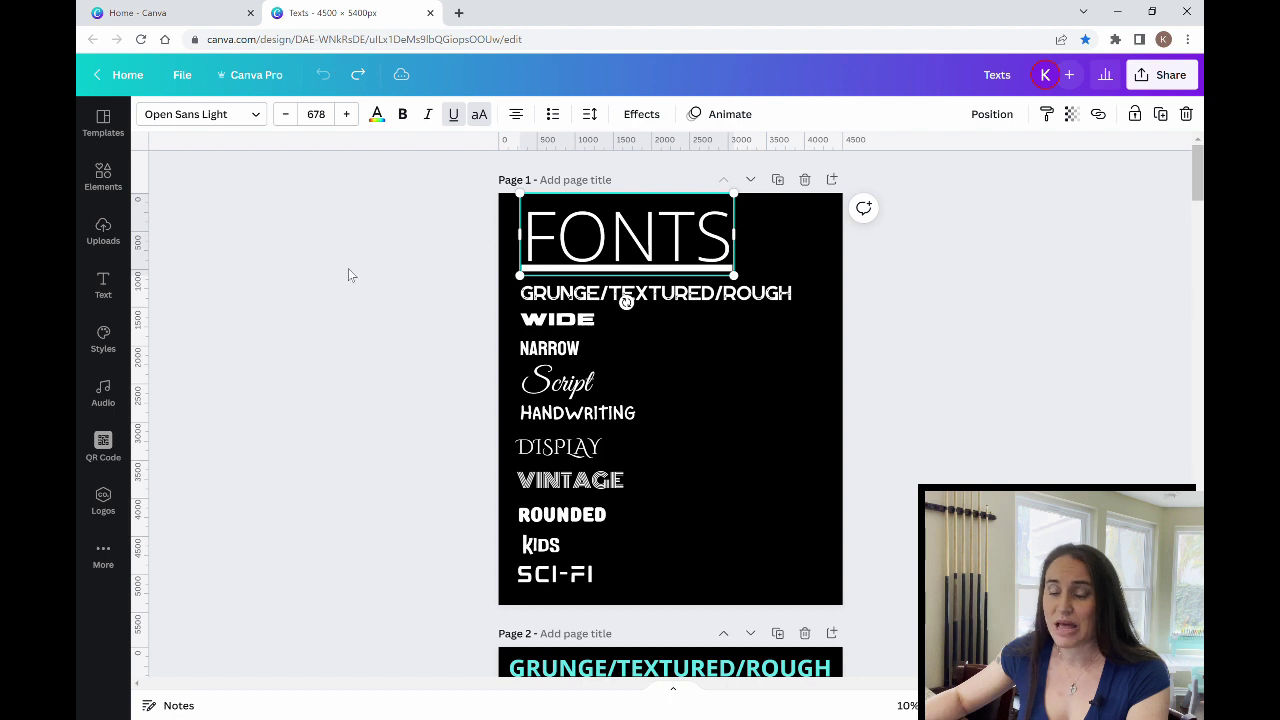
left_click(266, 326)
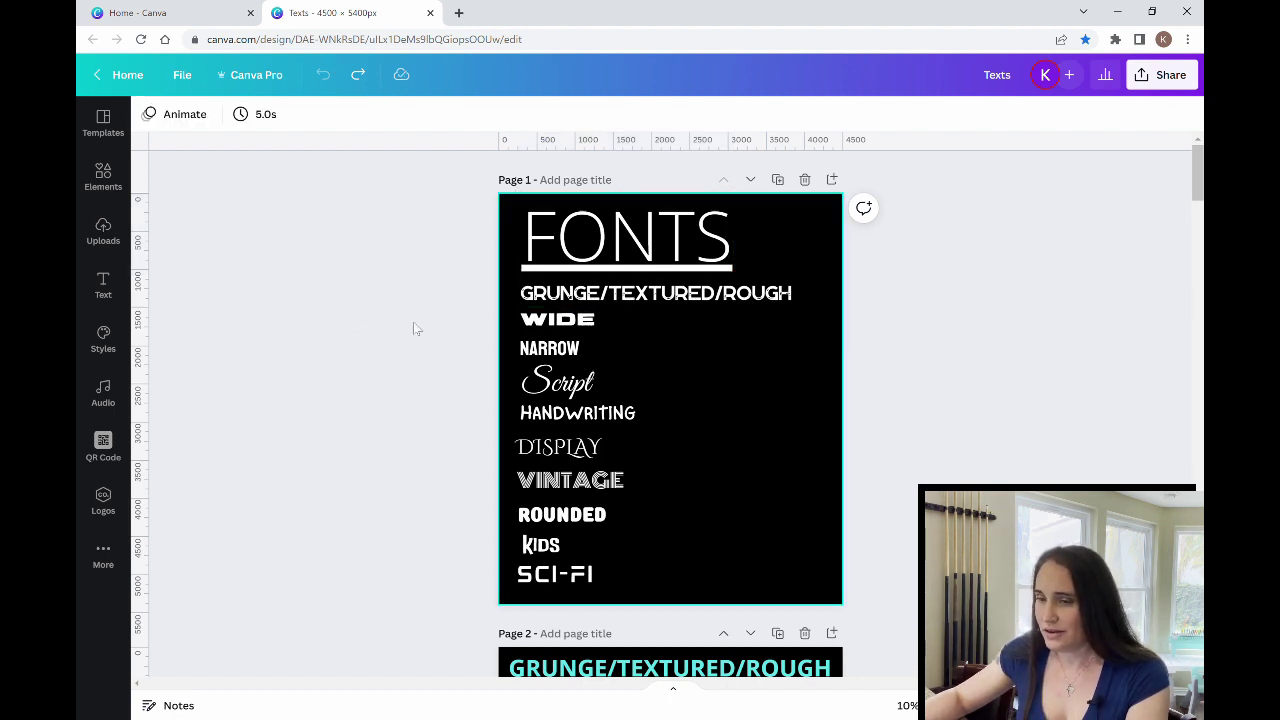
Select the FONTS heading and search its fonts for 'handwriting'.
left_click(687, 241)
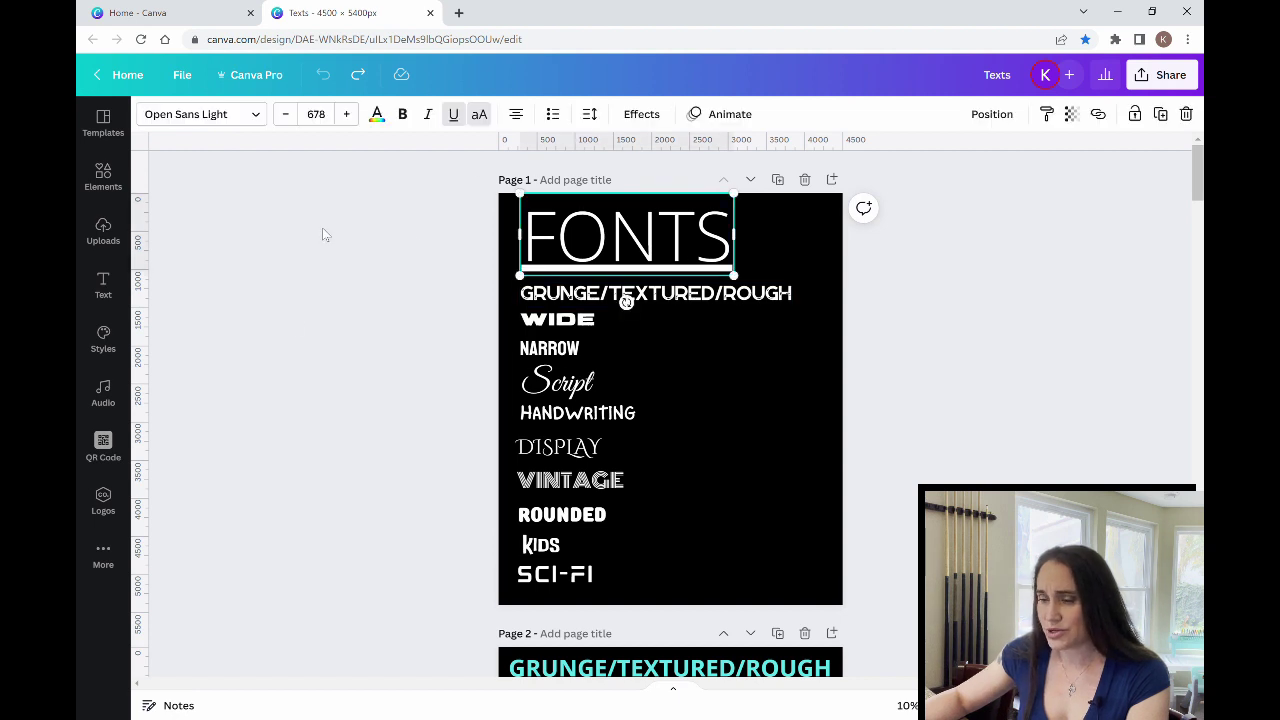
left_click(238, 118)
double_click(243, 133)
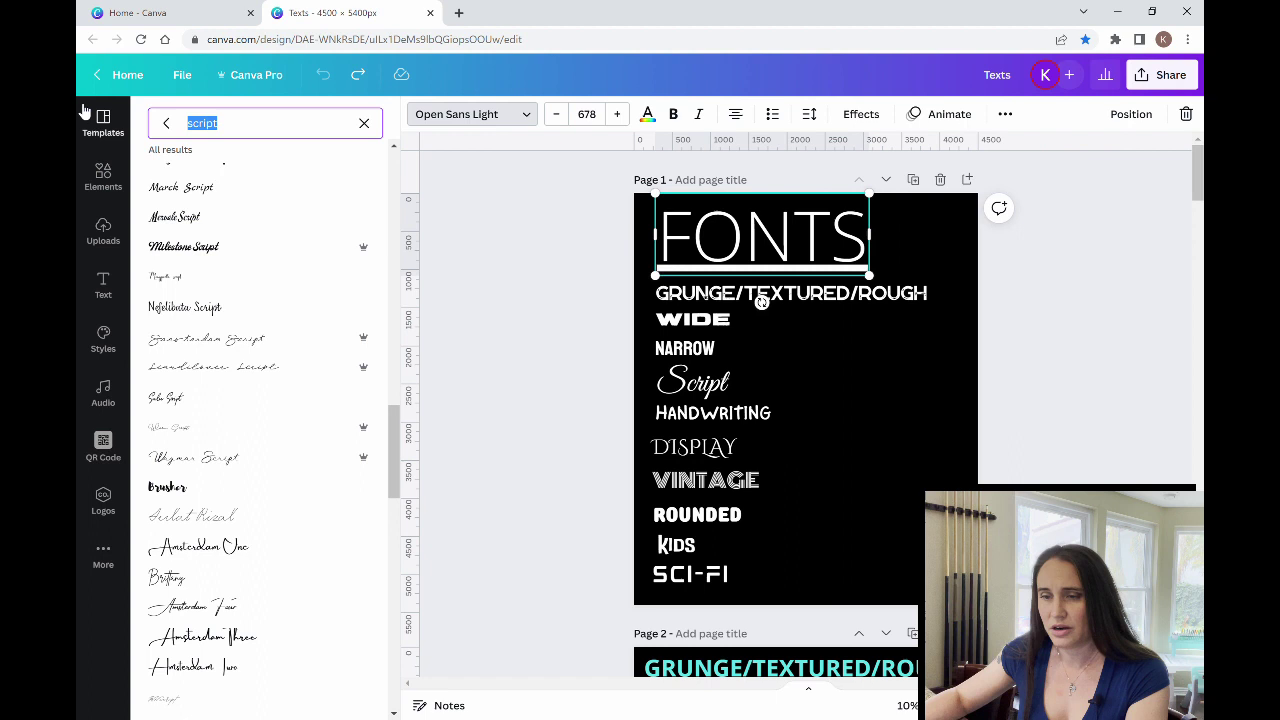
type("hand")
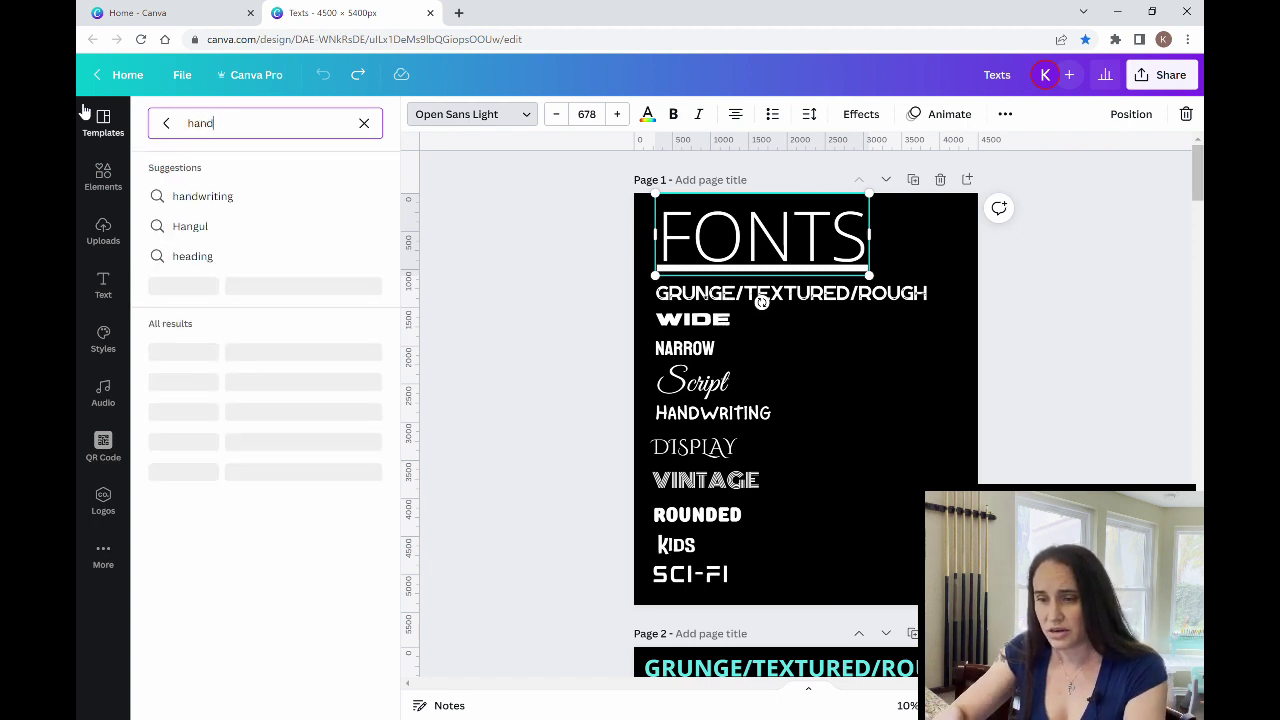
left_click(220, 198)
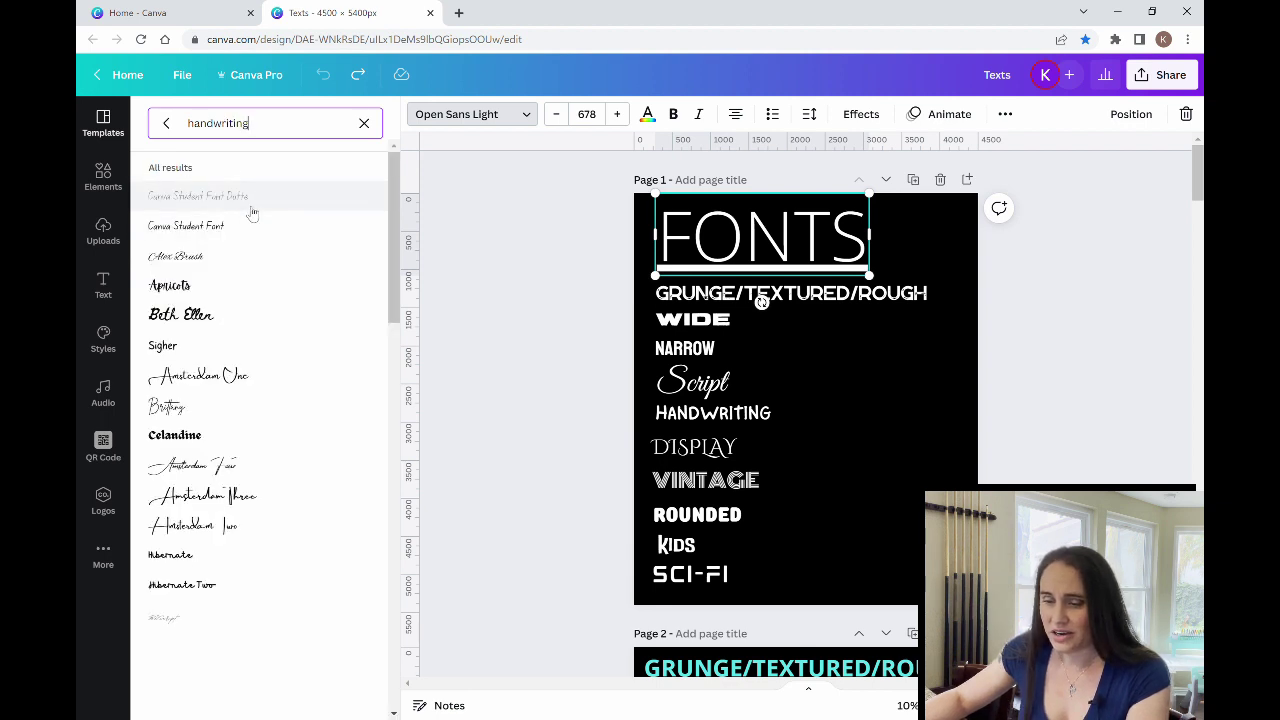
Browse handwriting fonts like More Sugar Thin, Pony Club, Schoolbell and Architects Daughter.
scroll(262, 228, "down", 1)
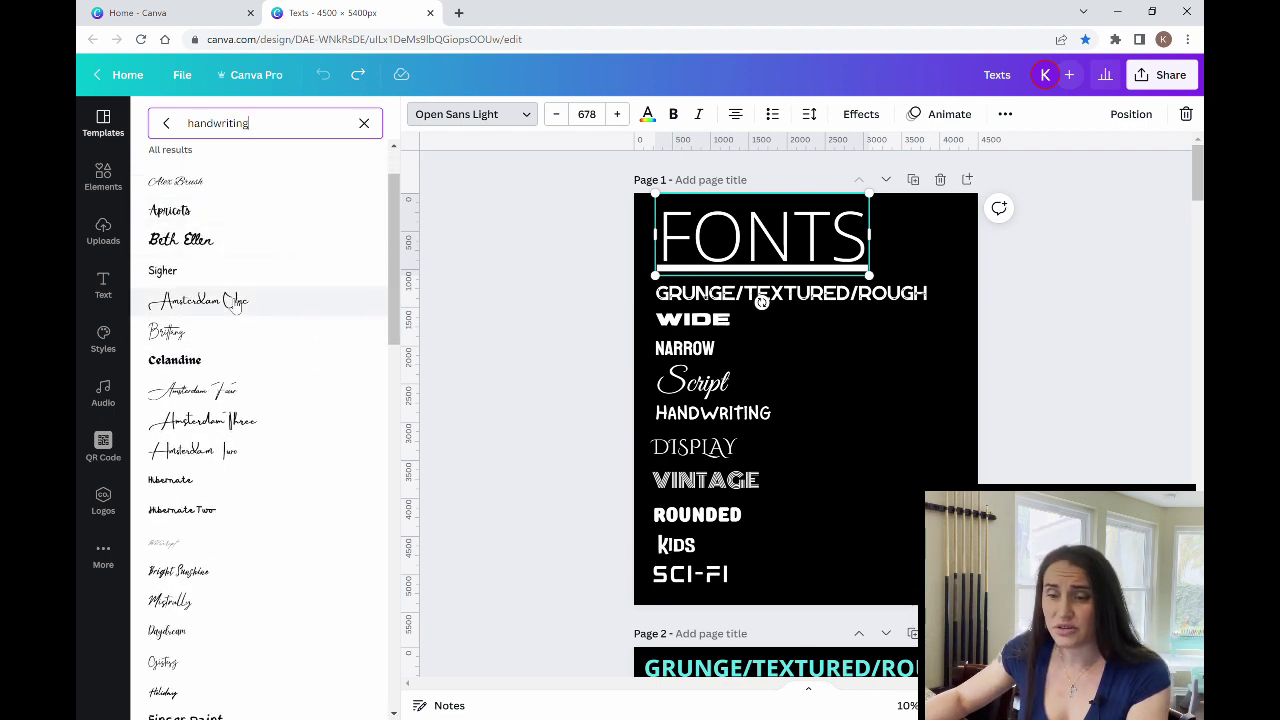
scroll(237, 580, "down", 2)
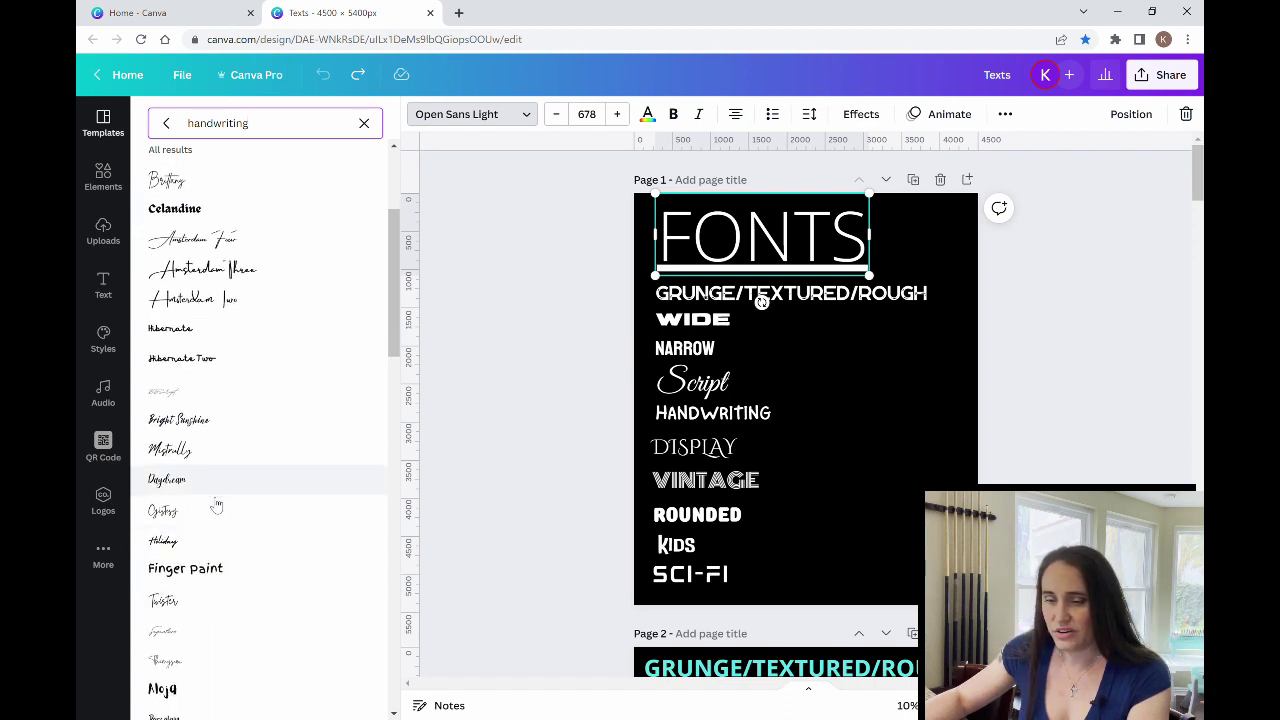
scroll(217, 508, "down", 2)
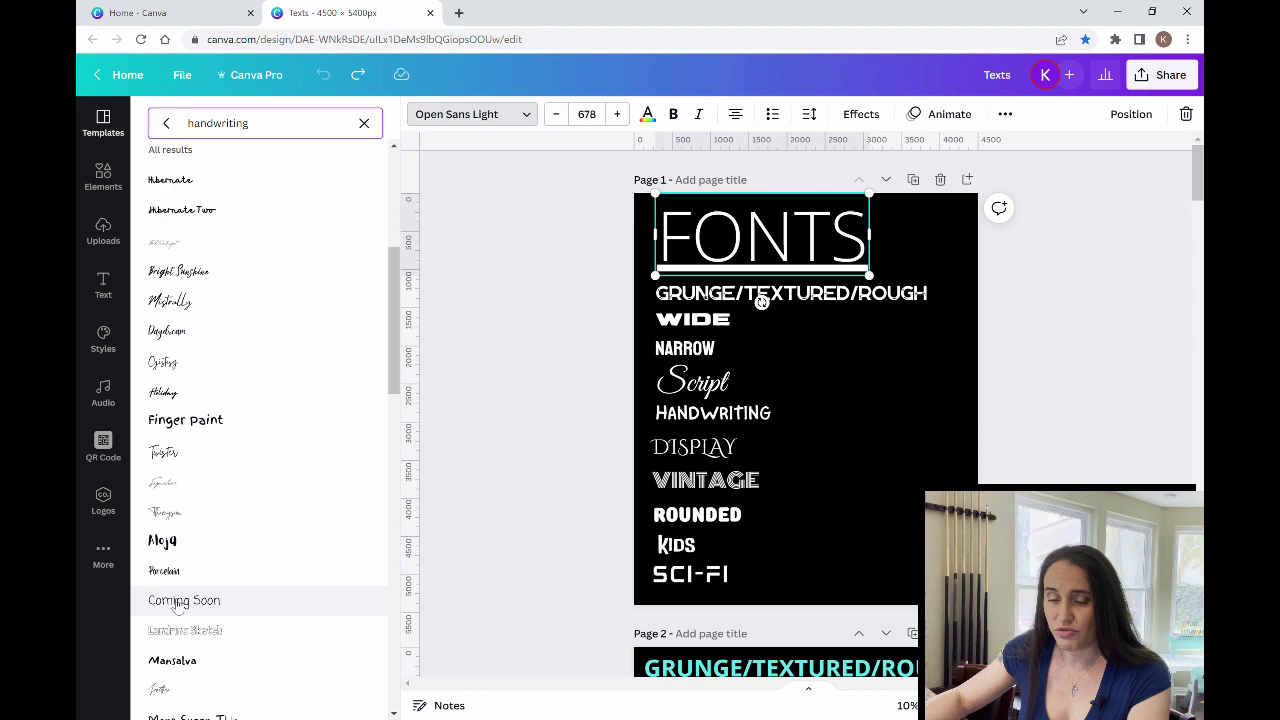
scroll(214, 586, "down", 2)
scroll(320, 323, "down", 3)
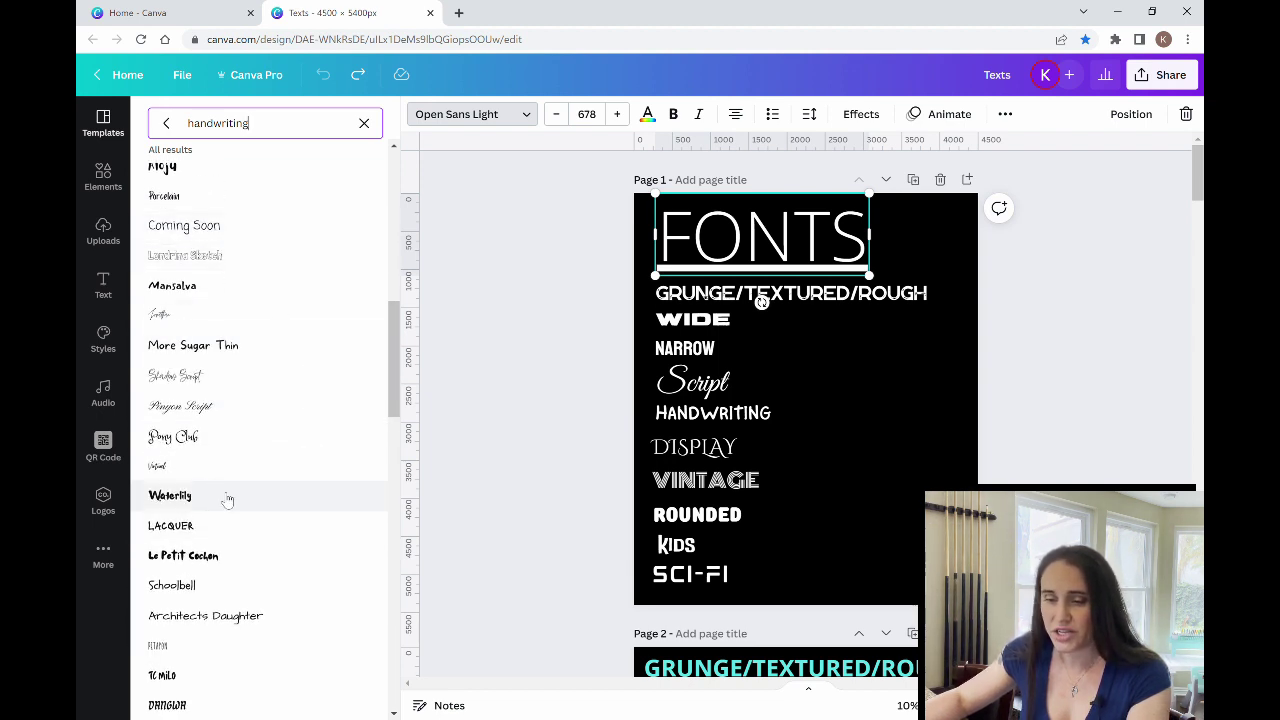
scroll(237, 491, "down", 2)
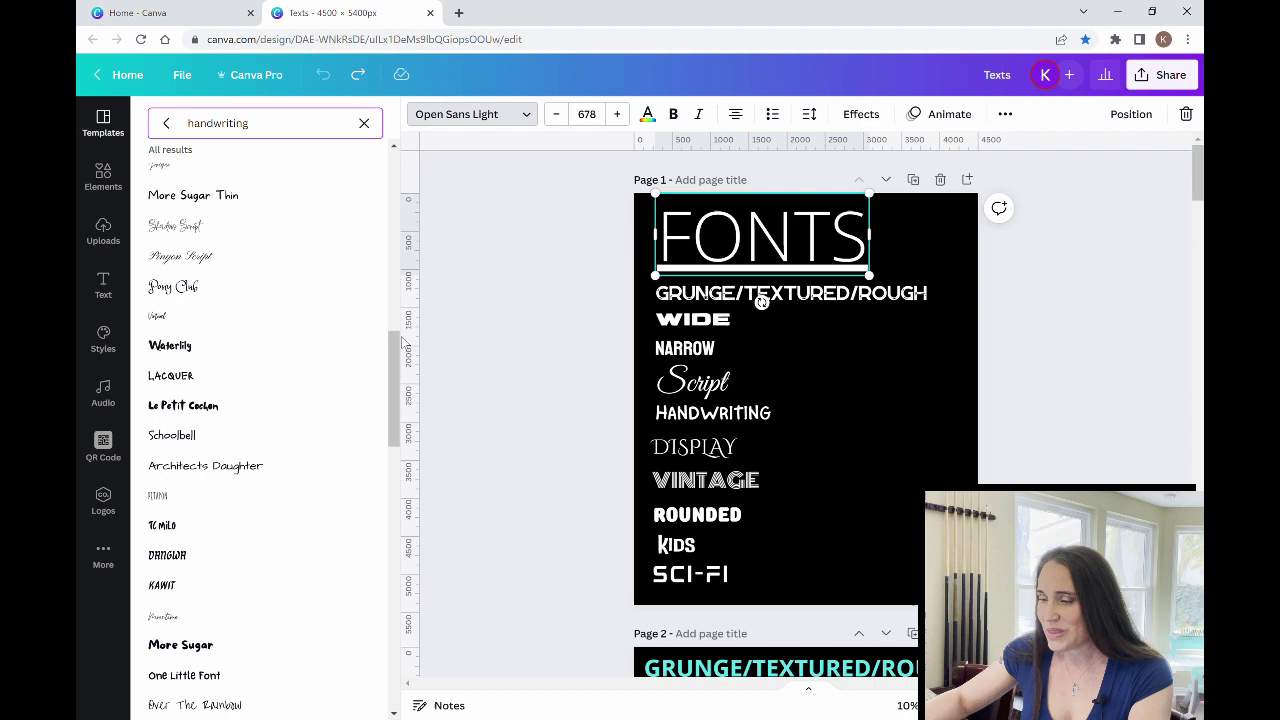
left_click_drag(278, 137, 165, 118)
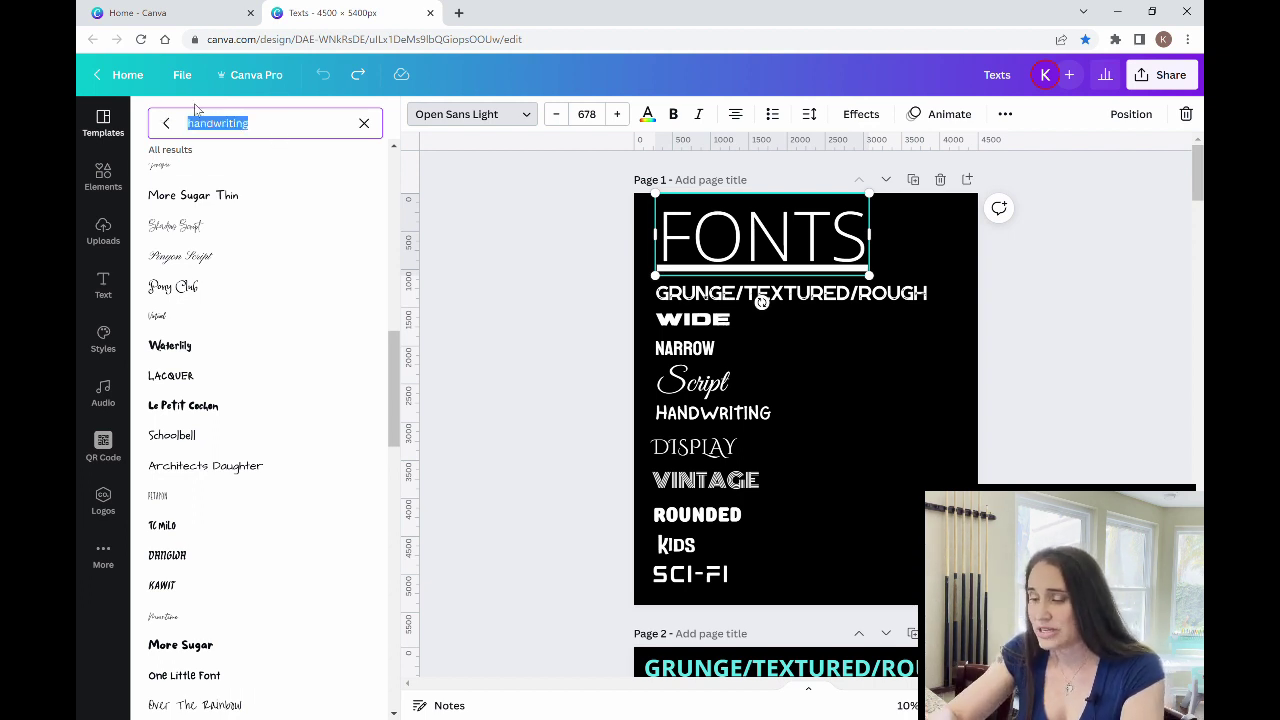
Search fonts for 'display' and browse Kooka Expanded, LL Baguio, Squada One, TAN Kindred.
type("display")
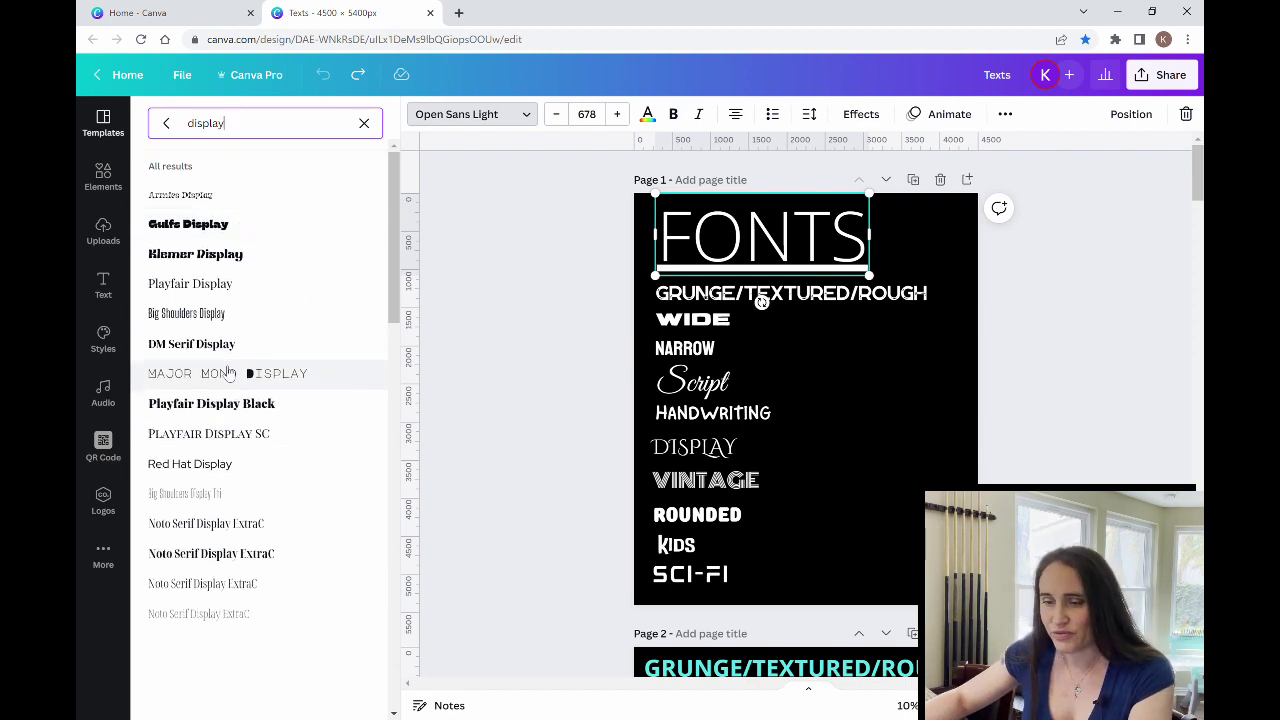
scroll(224, 316, "down", 3)
scroll(224, 316, "down", 10)
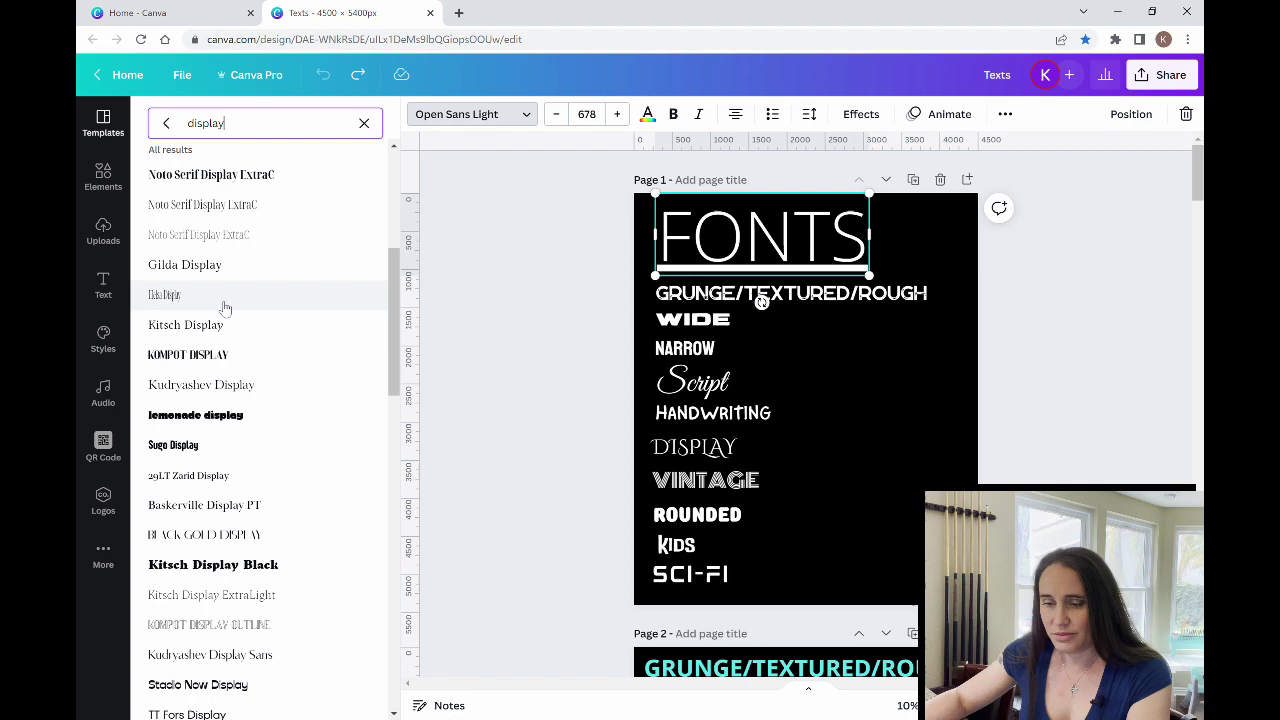
scroll(245, 296, "down", 5)
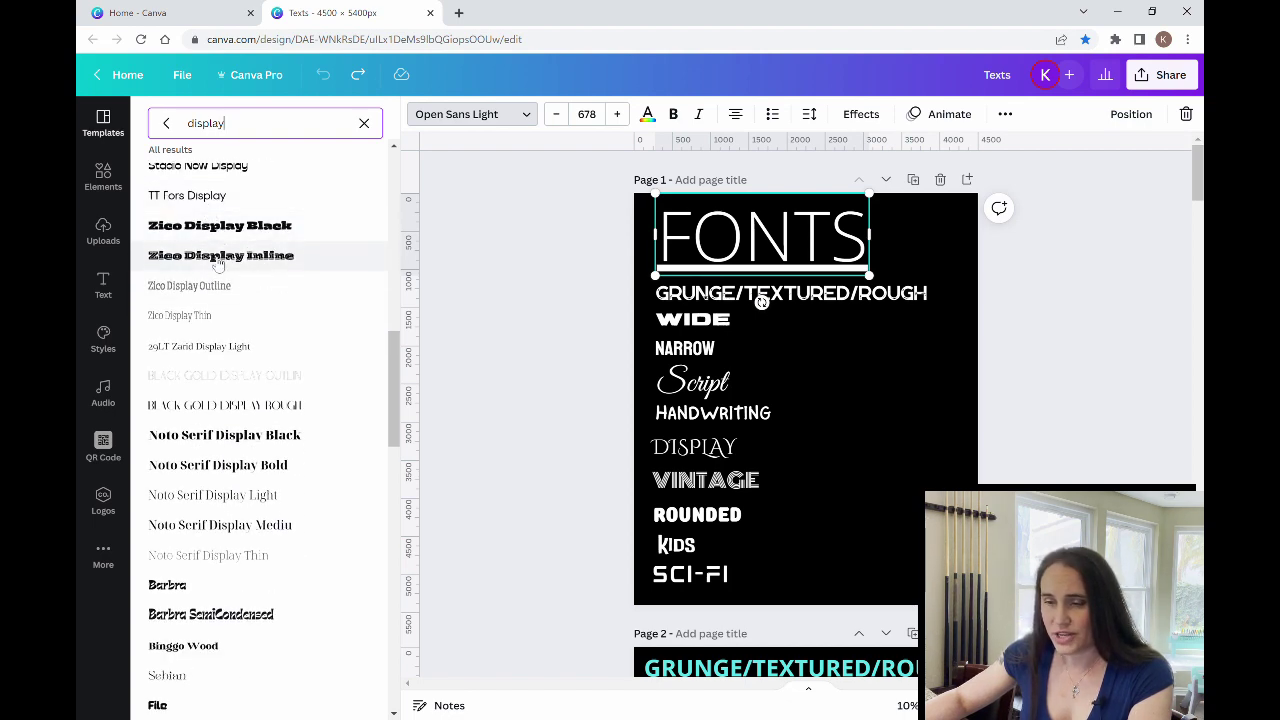
scroll(237, 271, "down", 3)
scroll(252, 470, "down", 11)
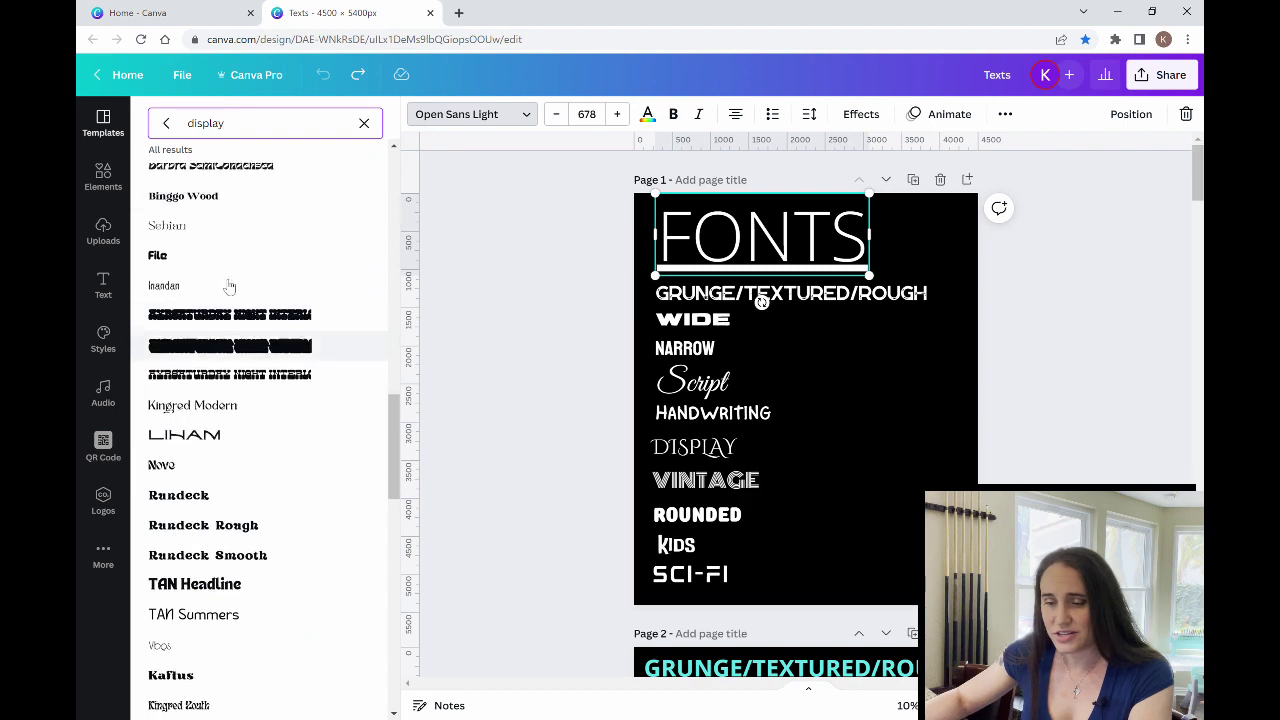
scroll(265, 320, "down", 7)
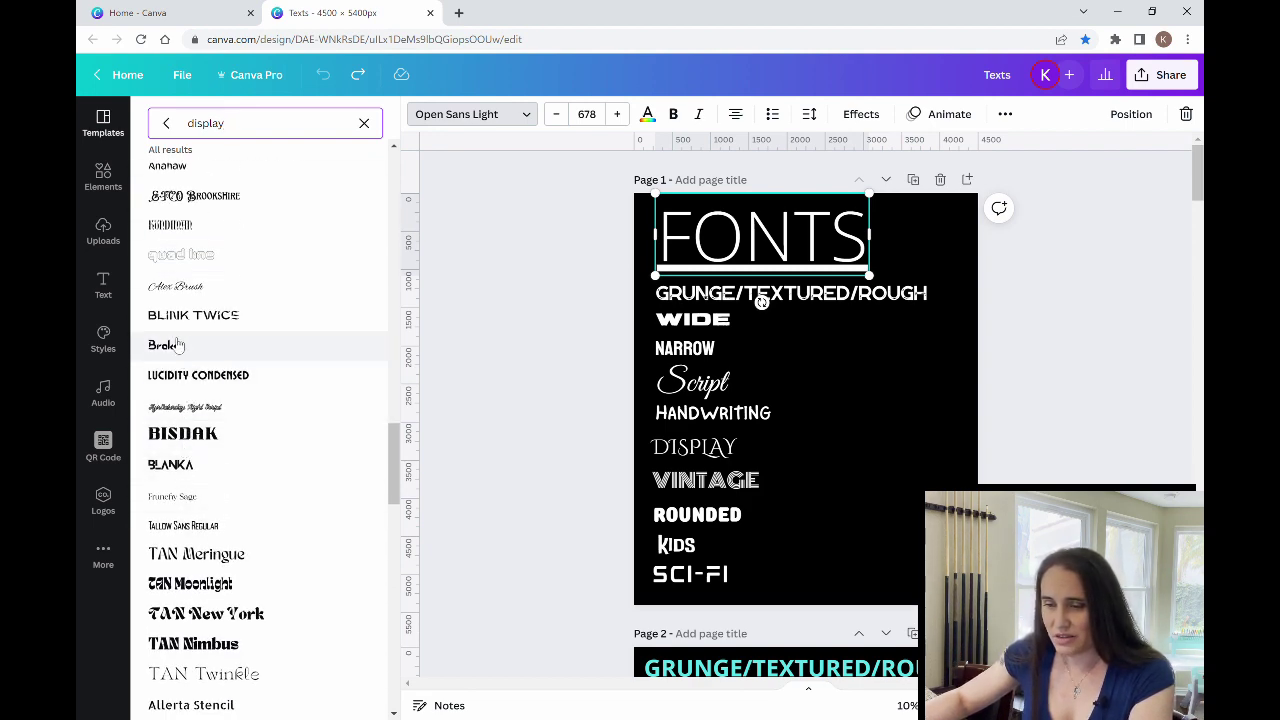
scroll(200, 290, "down", 3)
scroll(205, 272, "down", 14)
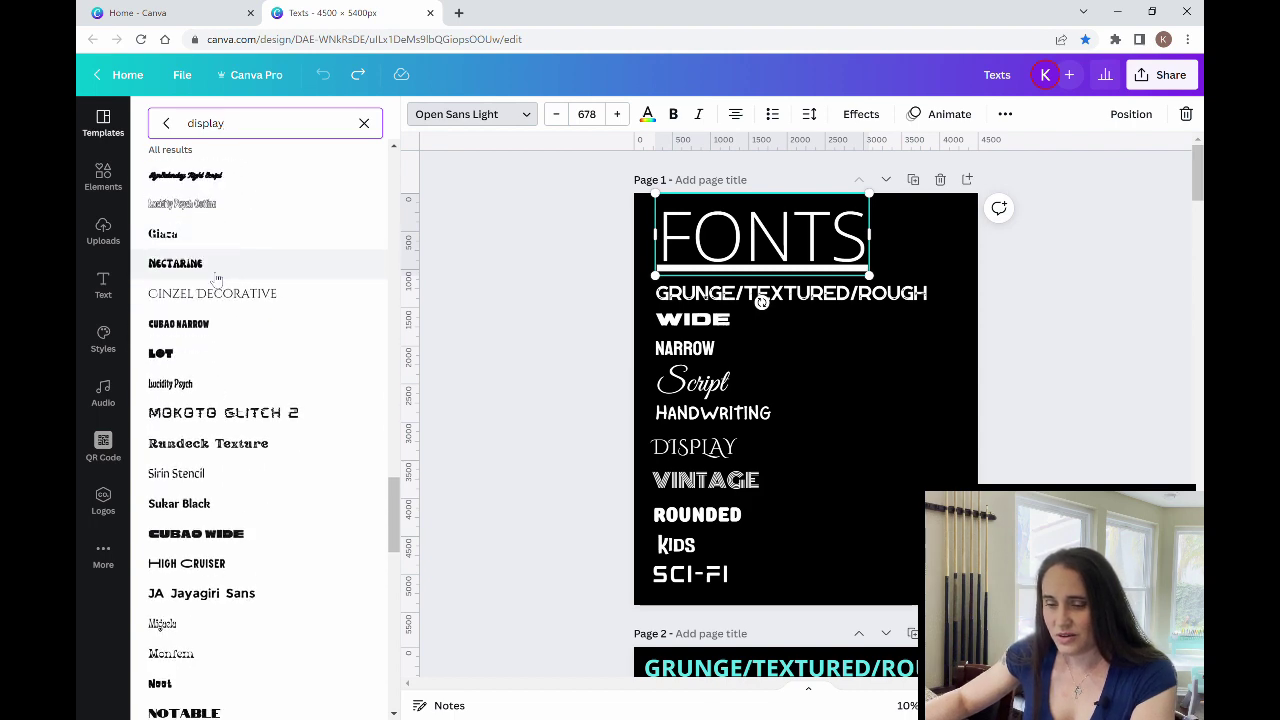
scroll(213, 277, "down", 17)
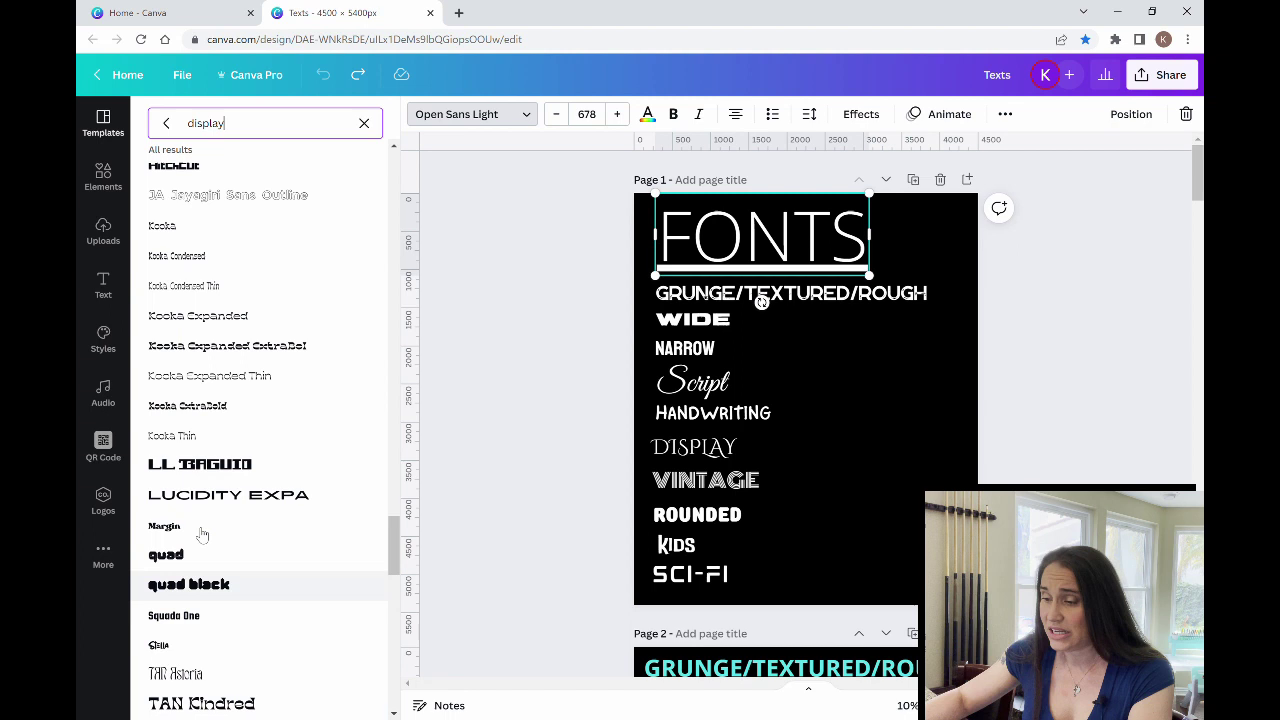
double_click(207, 123)
left_click(193, 122)
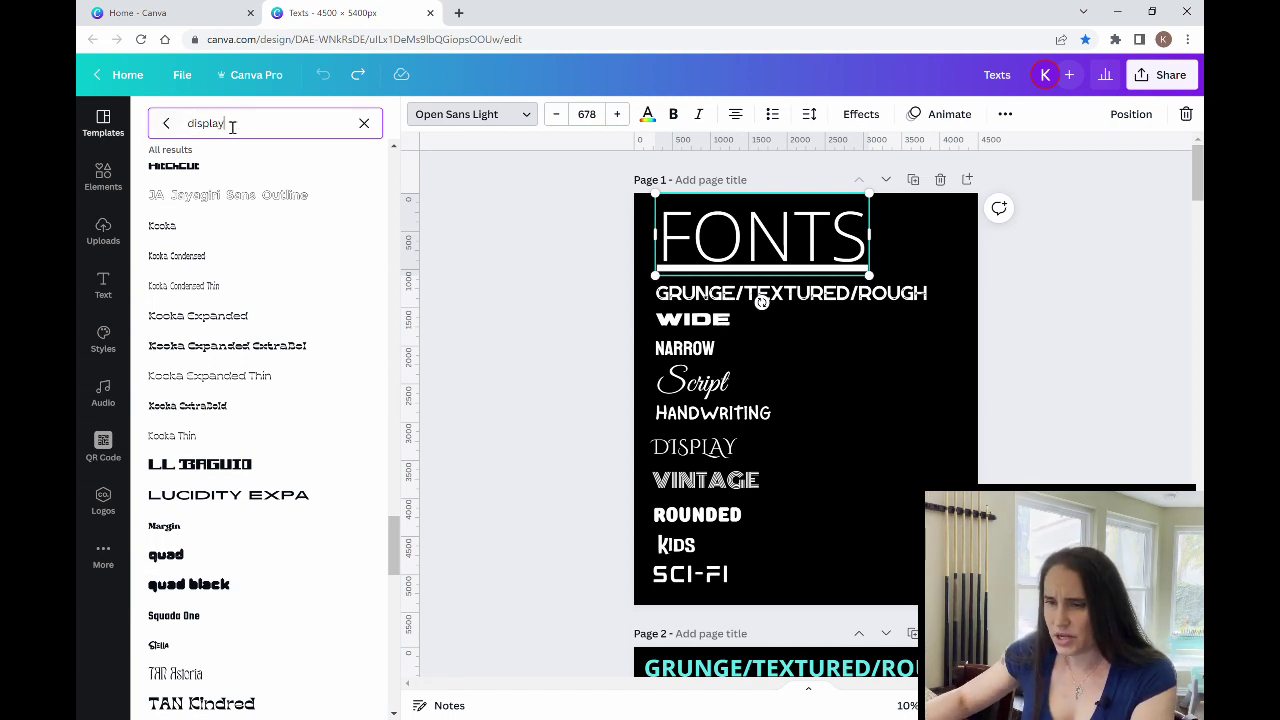
Search fonts for 'vintage' and browse Dream Avenue, Ovo, Cinzel Decorative, Della Respira.
left_click_drag(232, 127, 187, 123)
type("vin")
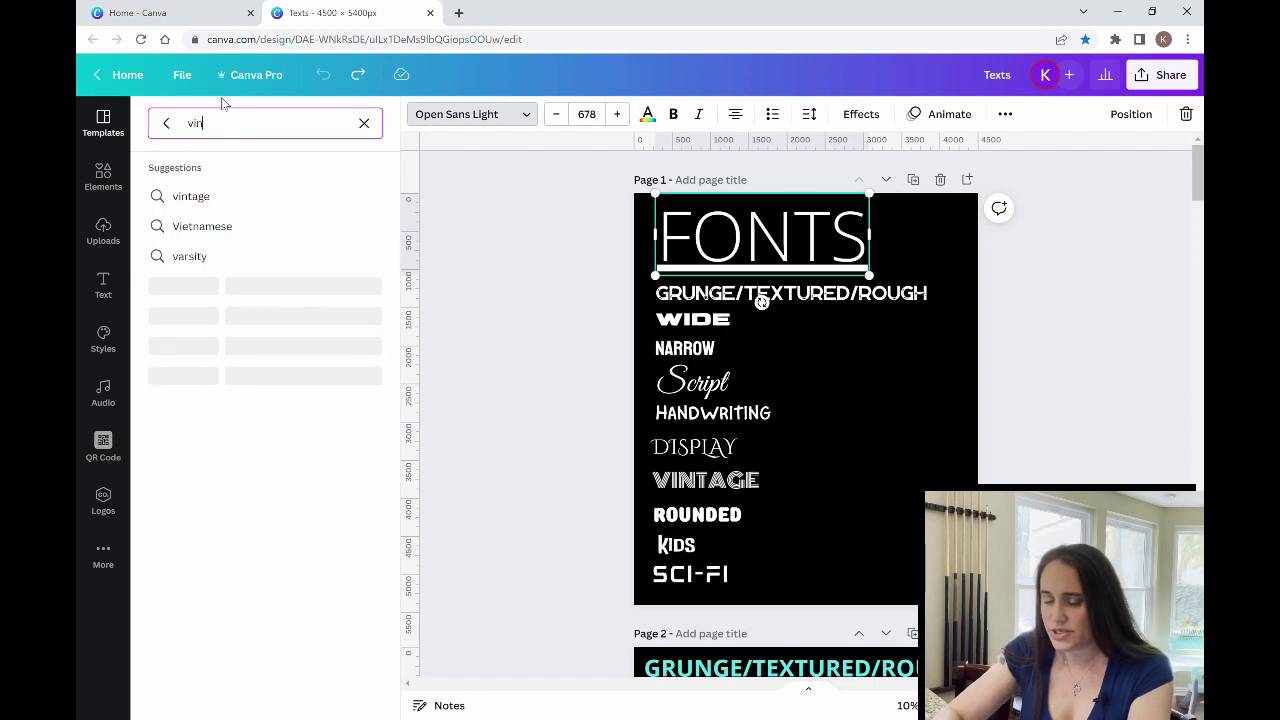
type("tage")
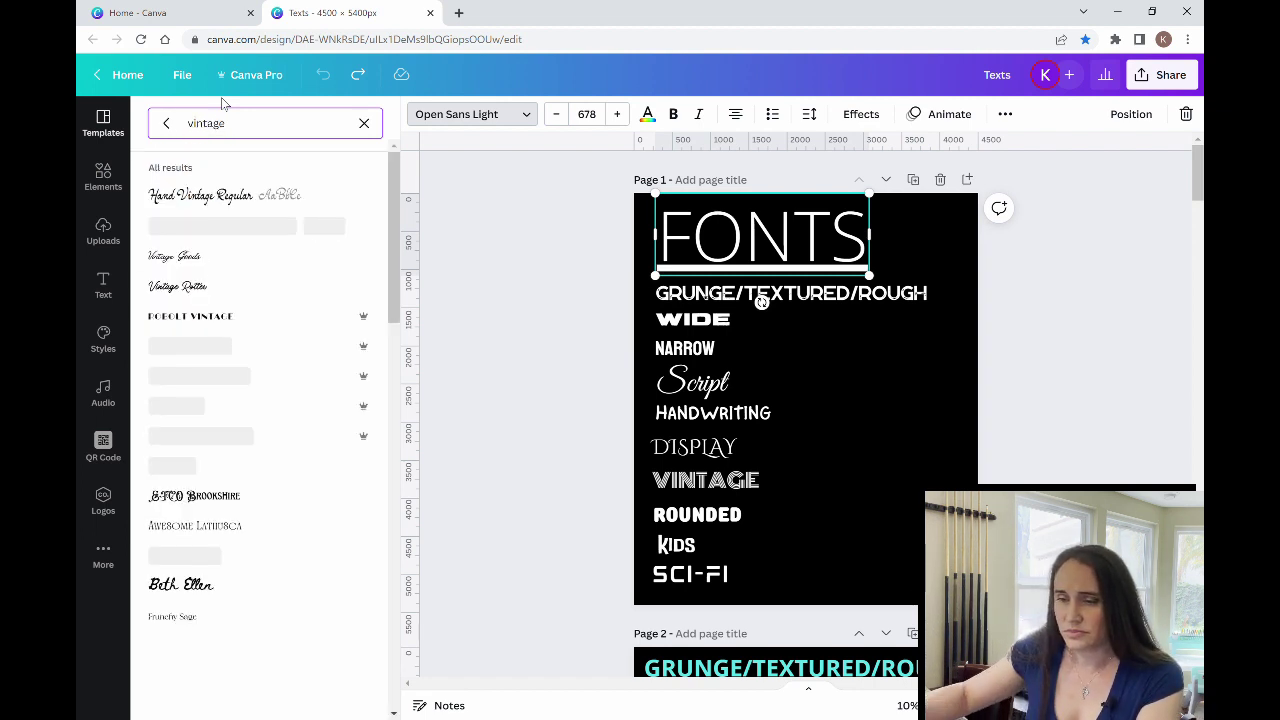
scroll(257, 283, "down", 3)
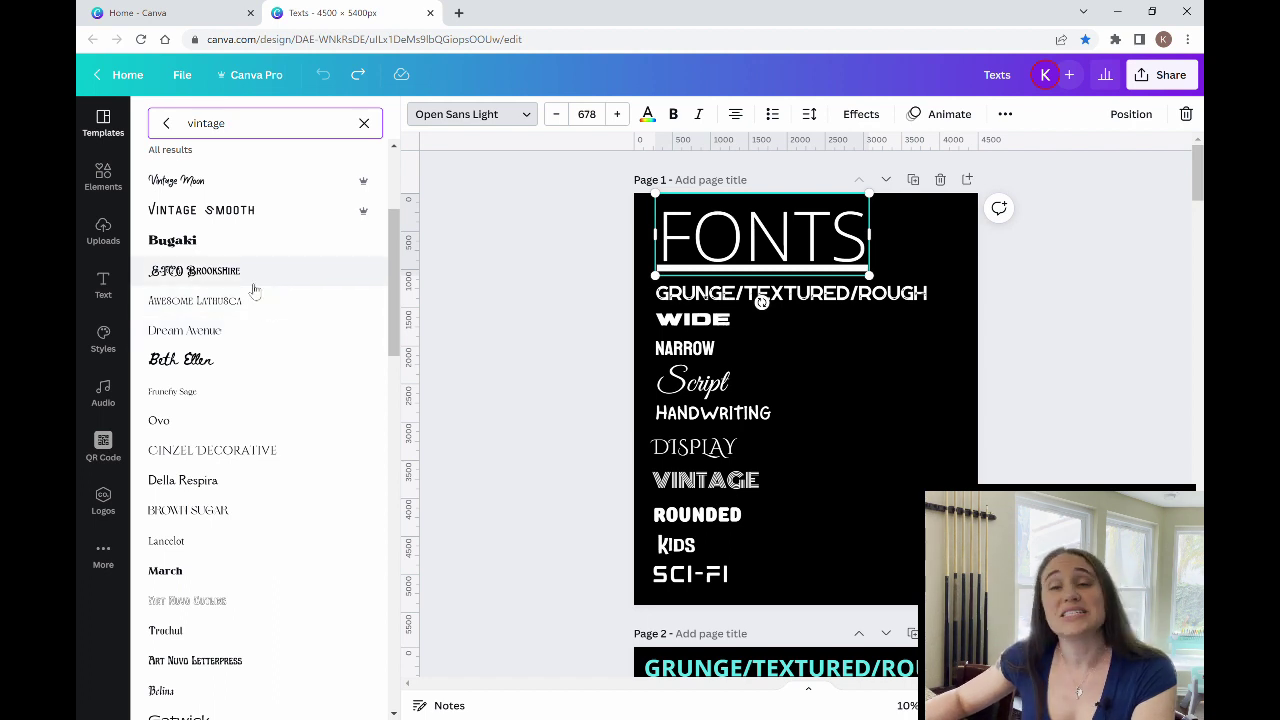
scroll(257, 280, "down", 1)
scroll(262, 290, "down", 1)
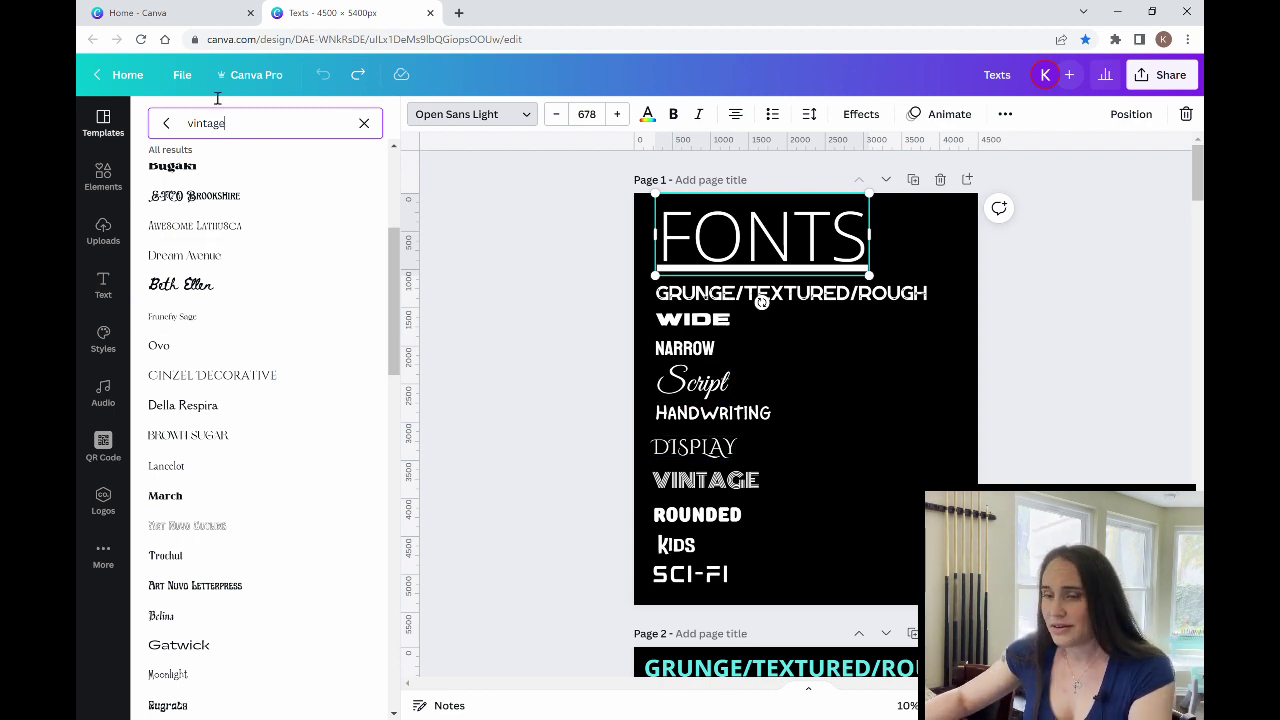
Search fonts for 'rounded' and browse Varela Round, Fredoka One, Nunito Bold, Quicksand.
double_click(197, 124)
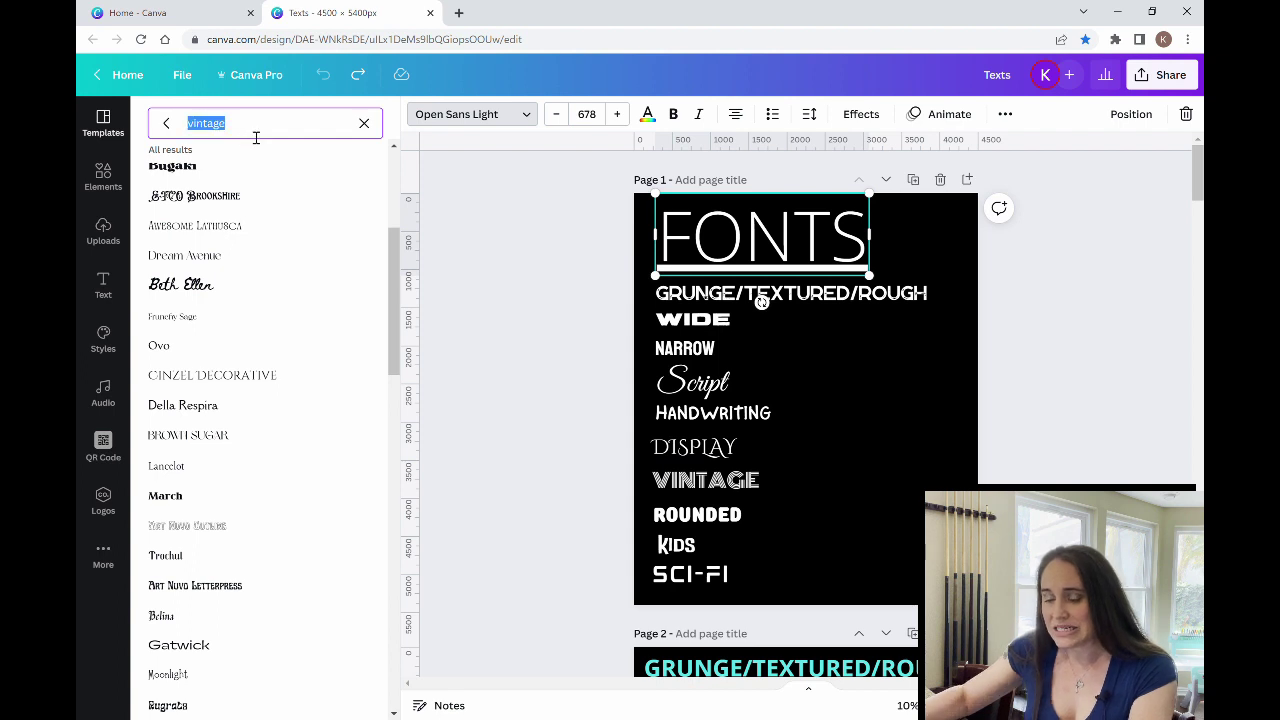
type("rounded")
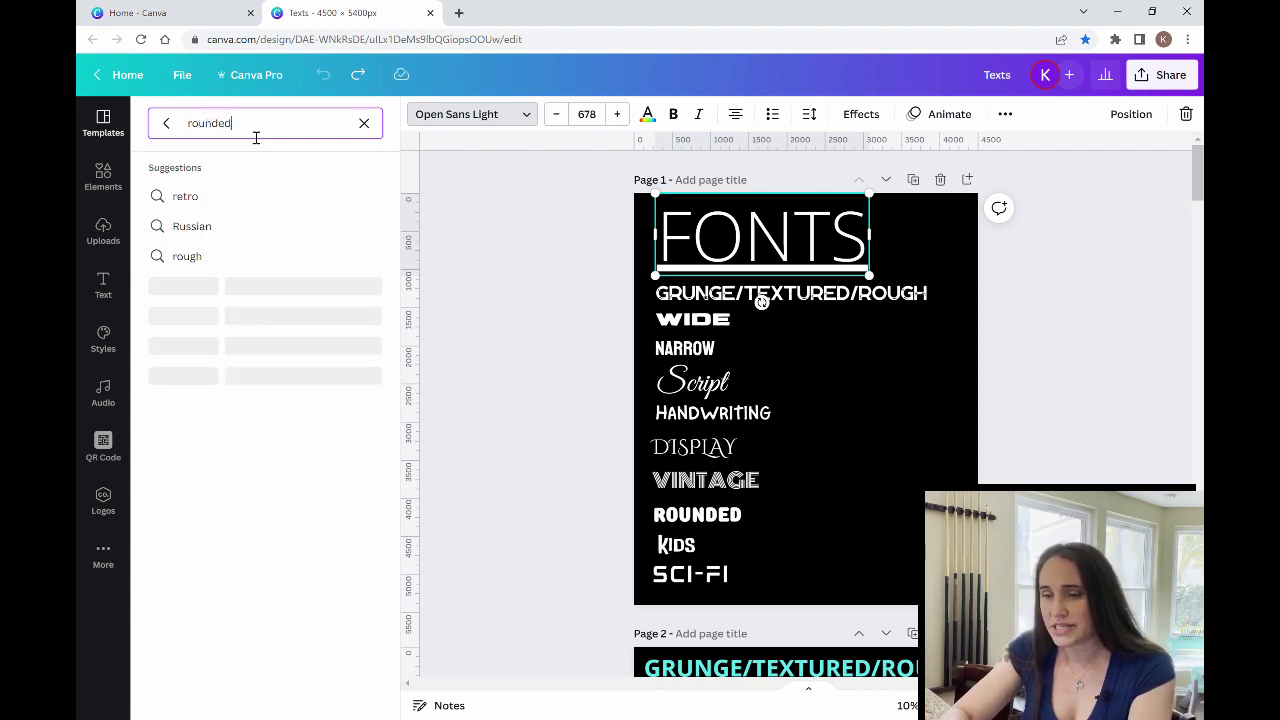
key("Return")
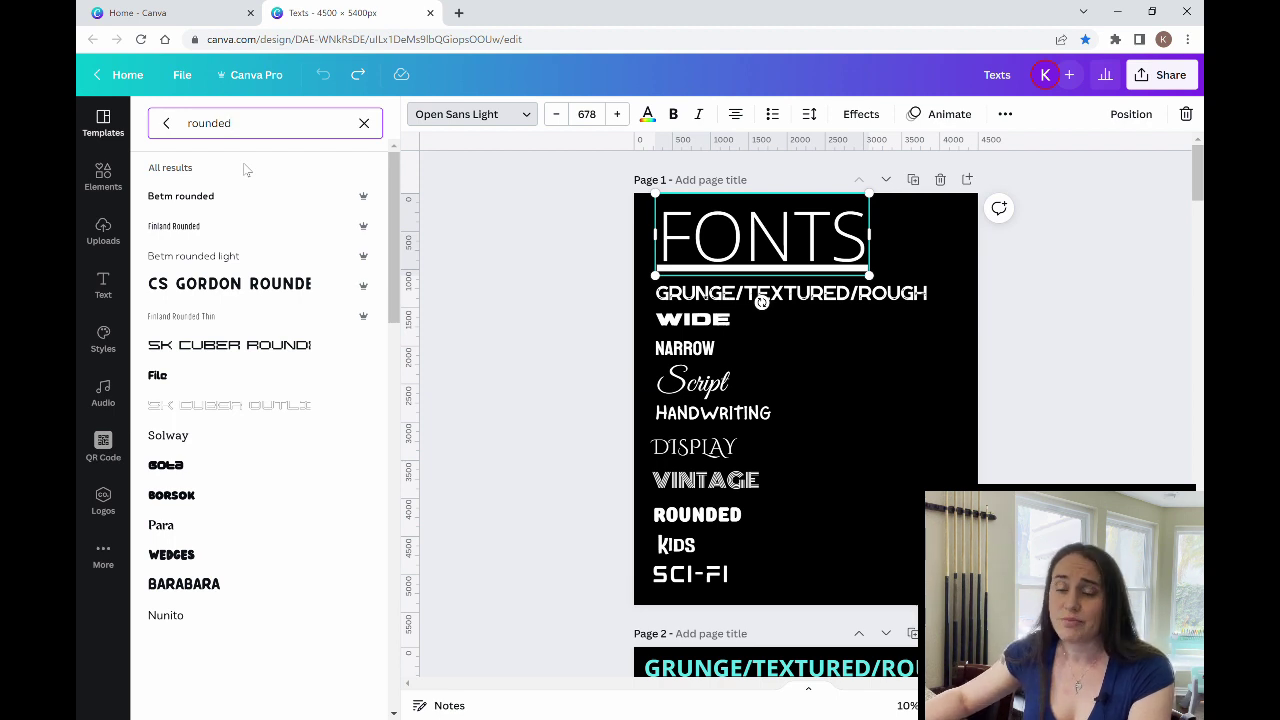
scroll(250, 170, "down", 3)
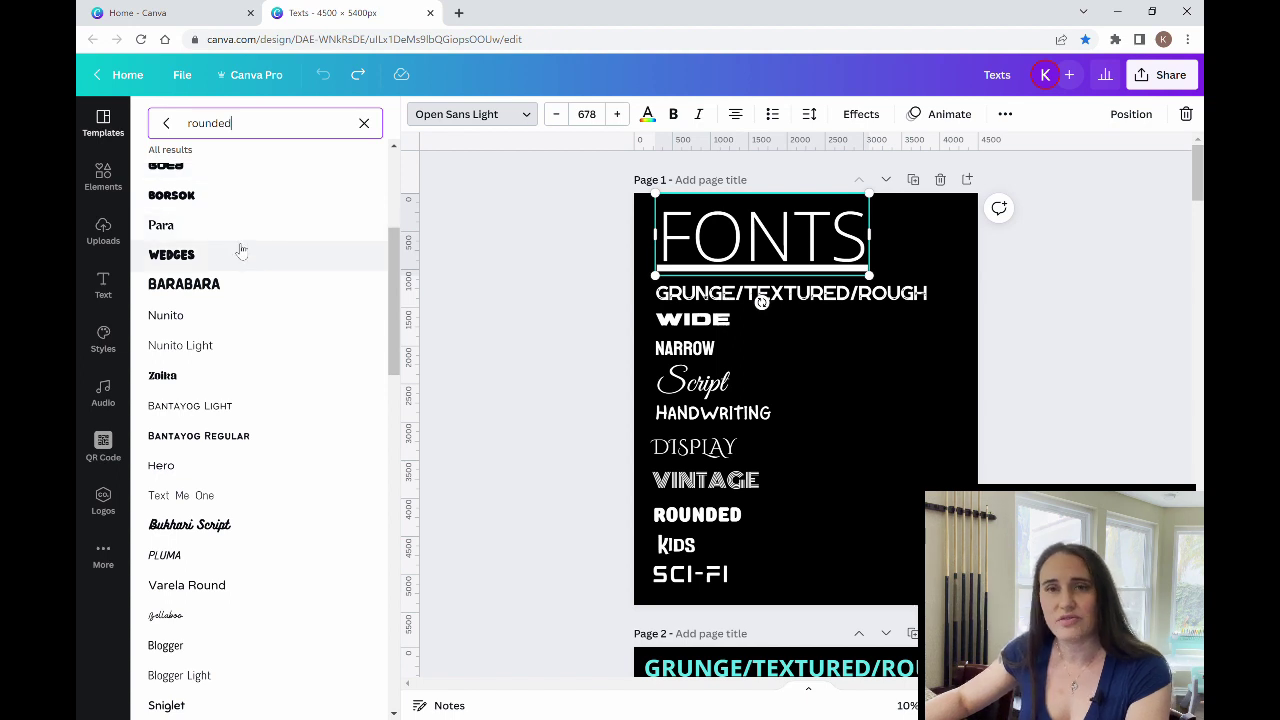
scroll(248, 250, "down", 2)
scroll(265, 290, "down", 1)
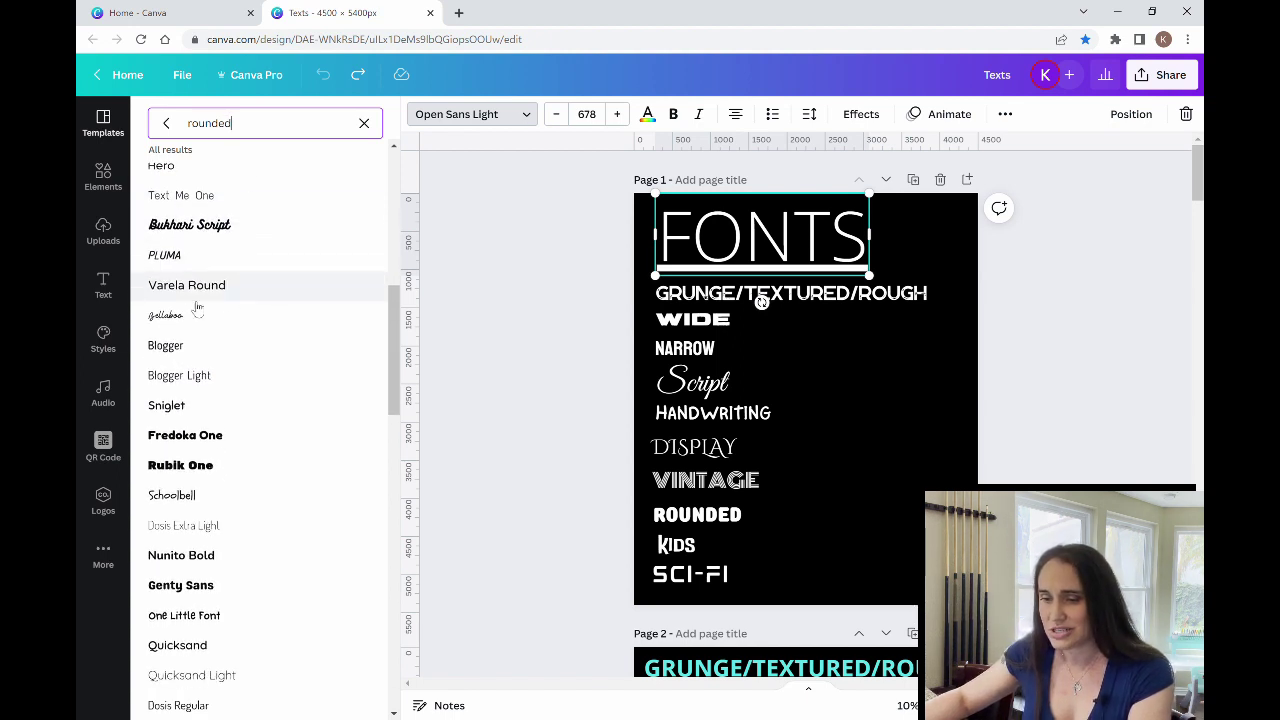
scroll(222, 445, "down", 5)
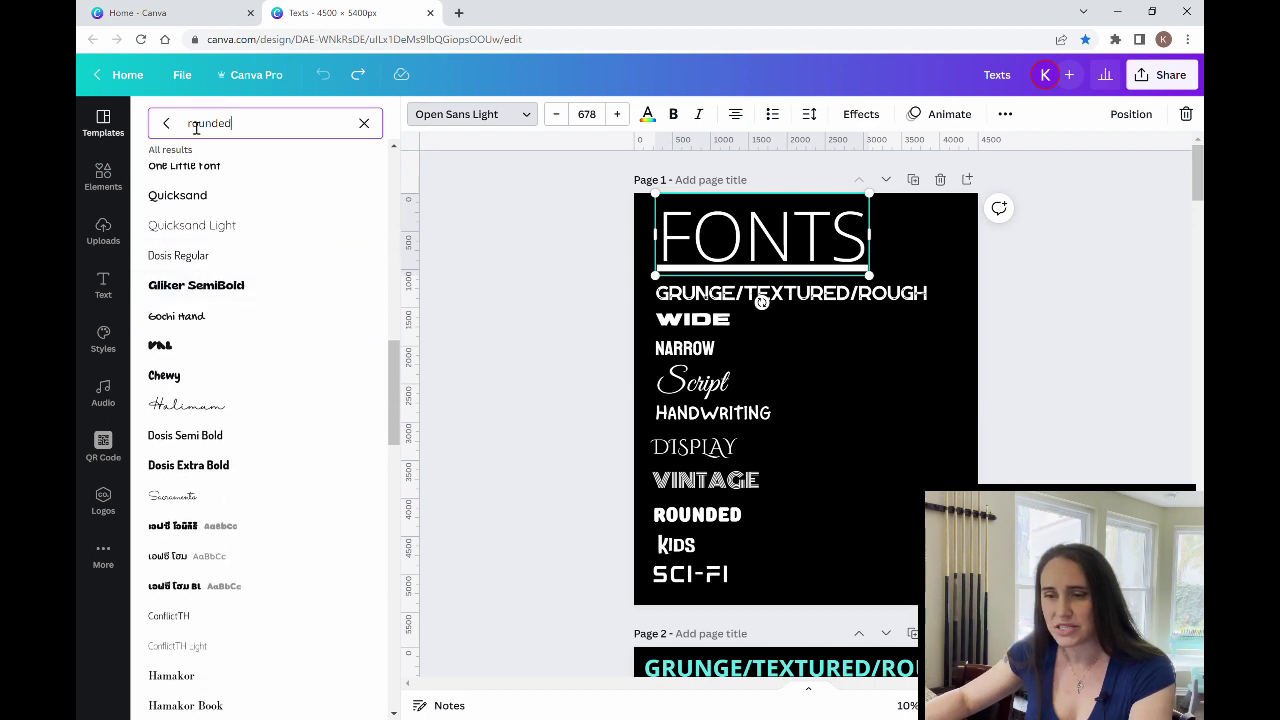
left_click_drag(190, 123, 277, 131)
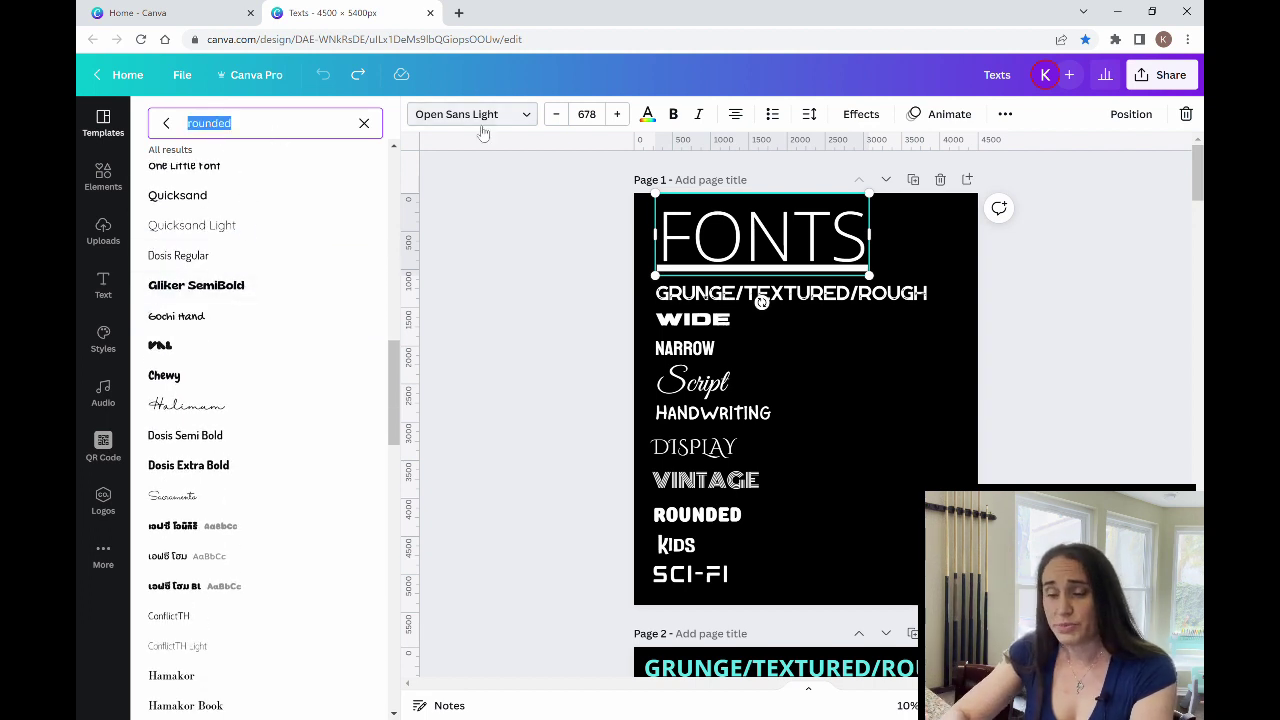
Search fonts for 'kids' and scroll through the kid-friendly results.
type("kids")
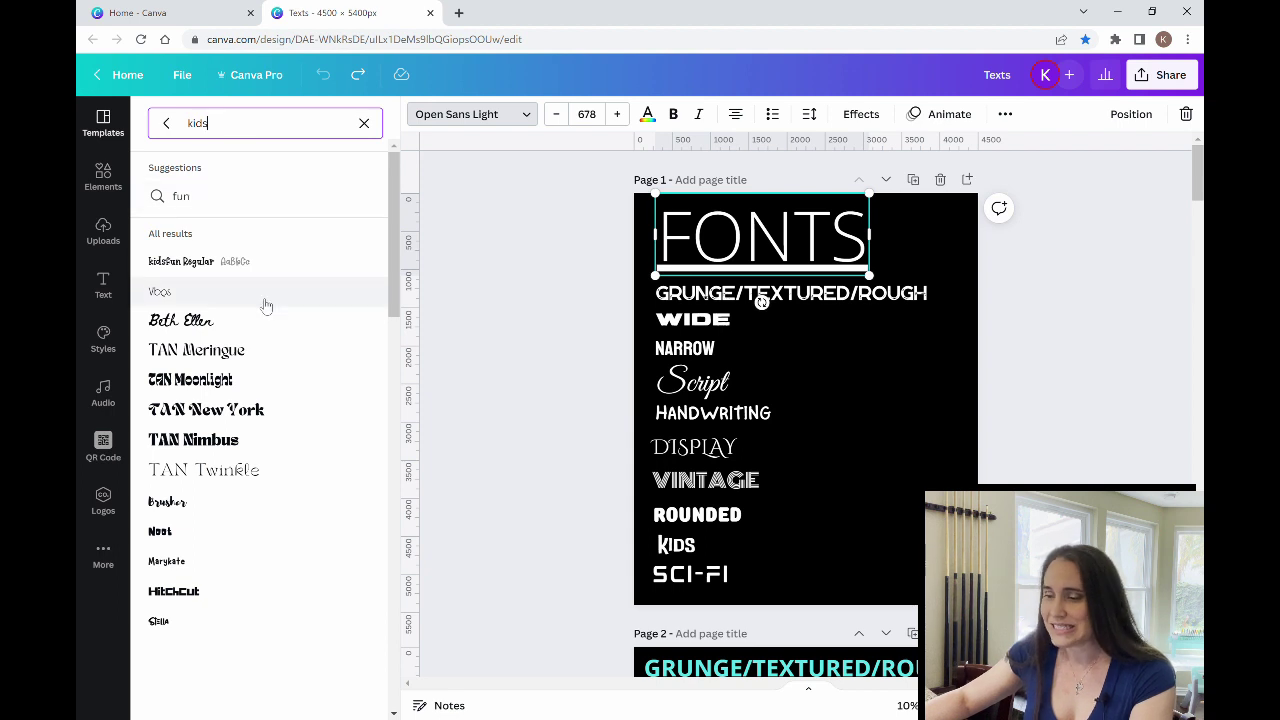
scroll(265, 300, "down", 2)
scroll(265, 295, "down", 4)
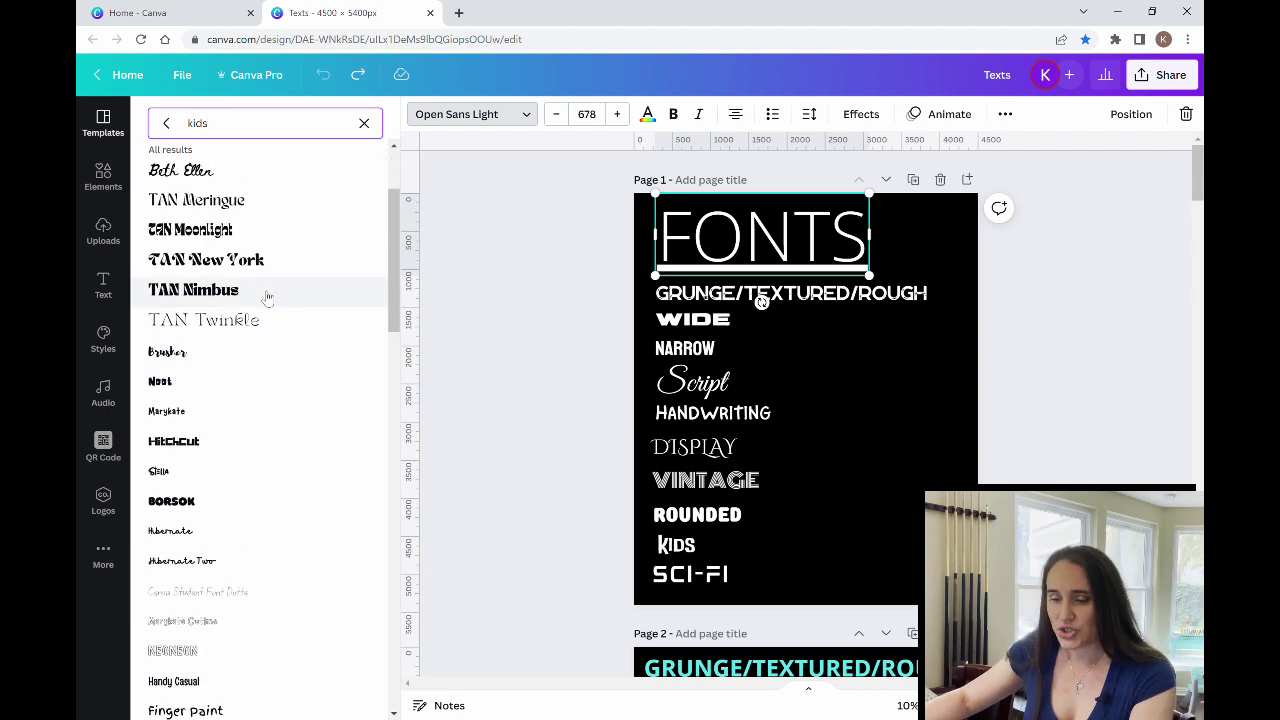
scroll(265, 293, "down", 10)
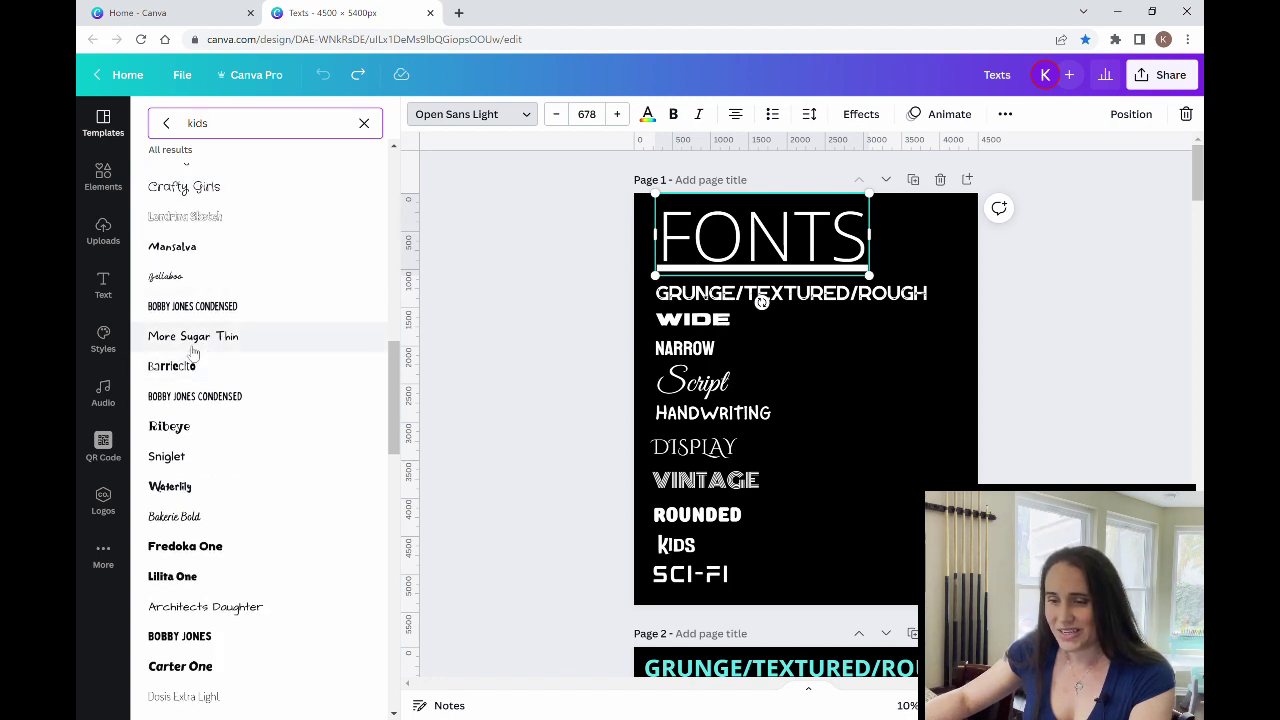
scroll(190, 380, "down", 8)
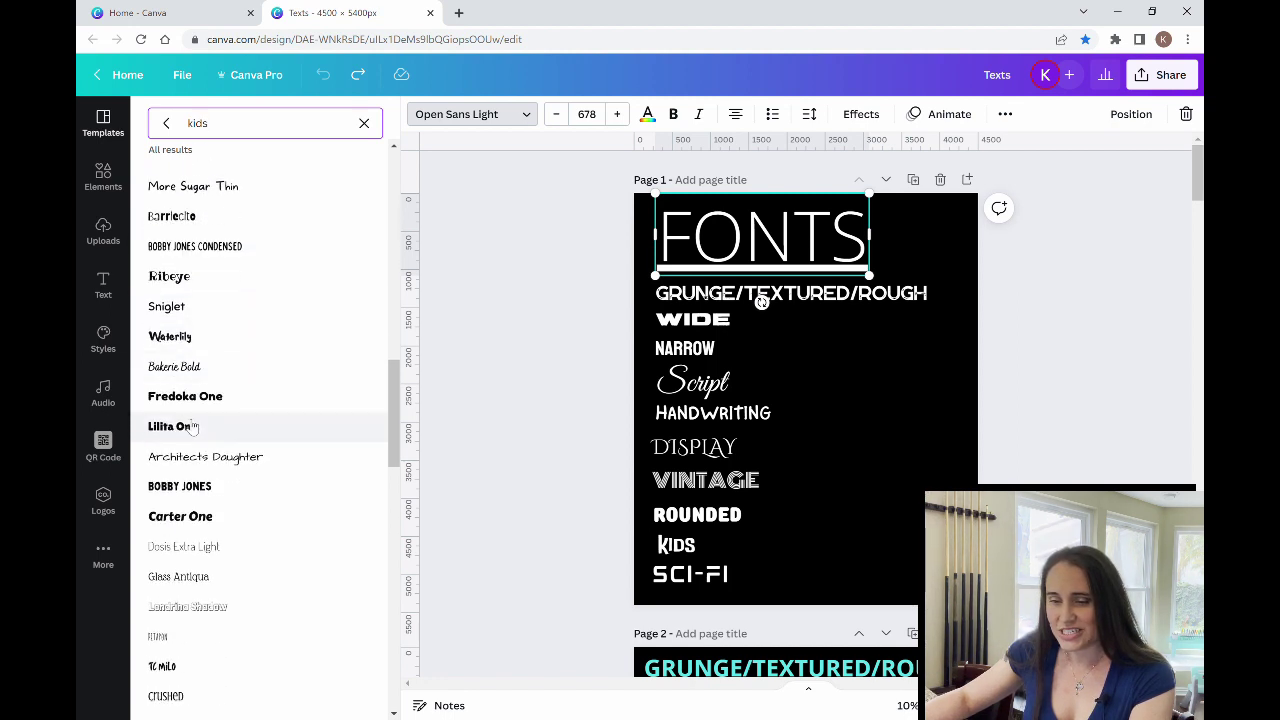
scroll(210, 420, "down", 7)
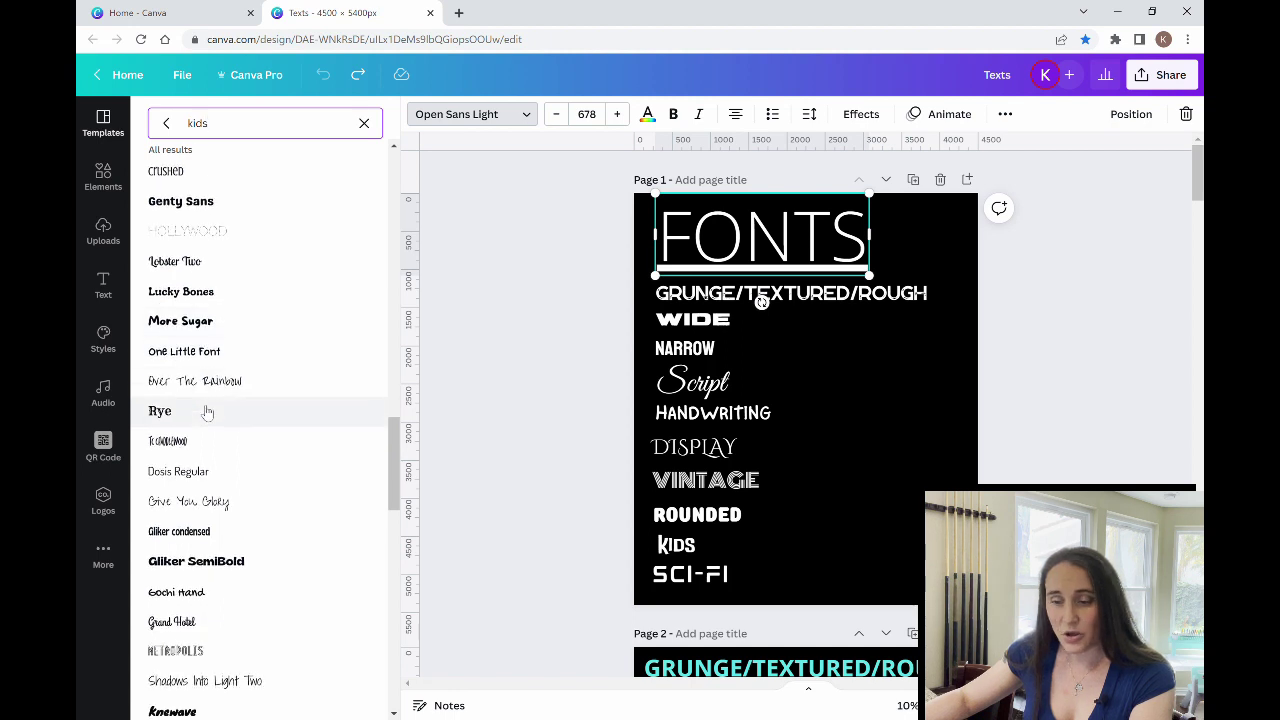
scroll(240, 480, "down", 4)
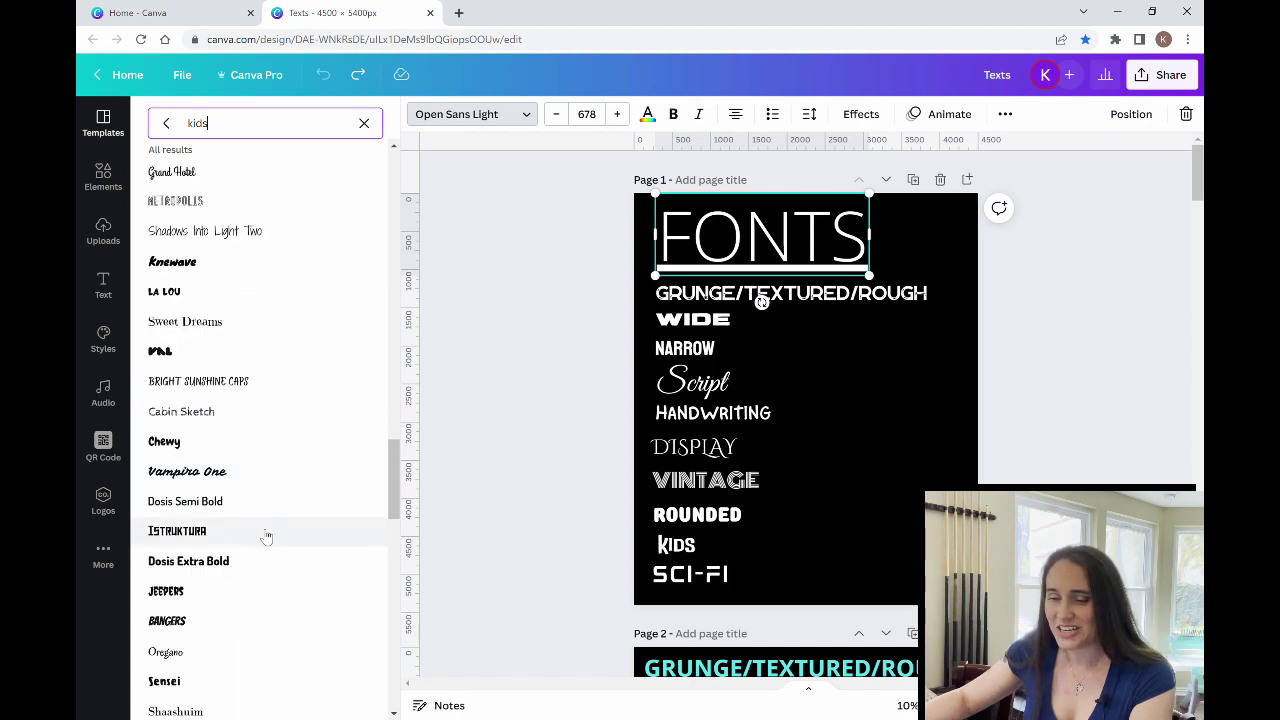
scroll(250, 400, "down", 4)
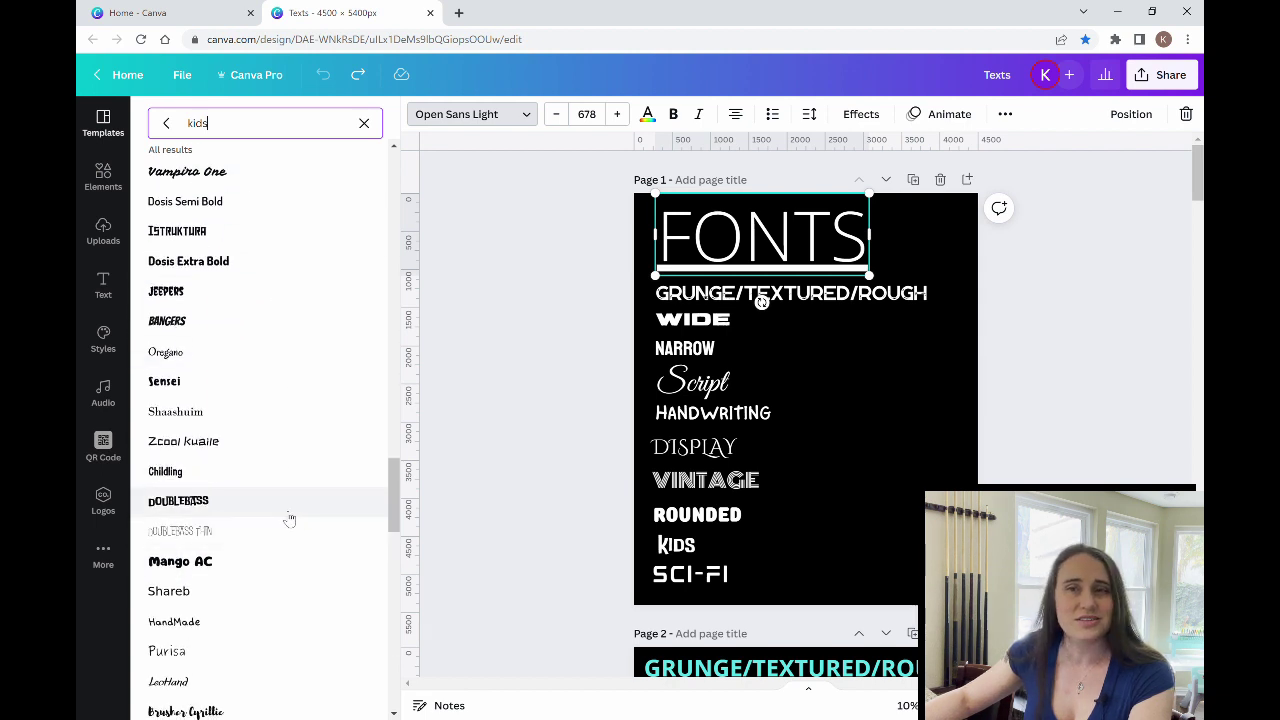
double_click(200, 124)
Search fonts for 'sci fi' and pick the 'futuristic' suggestion.
type("sch")
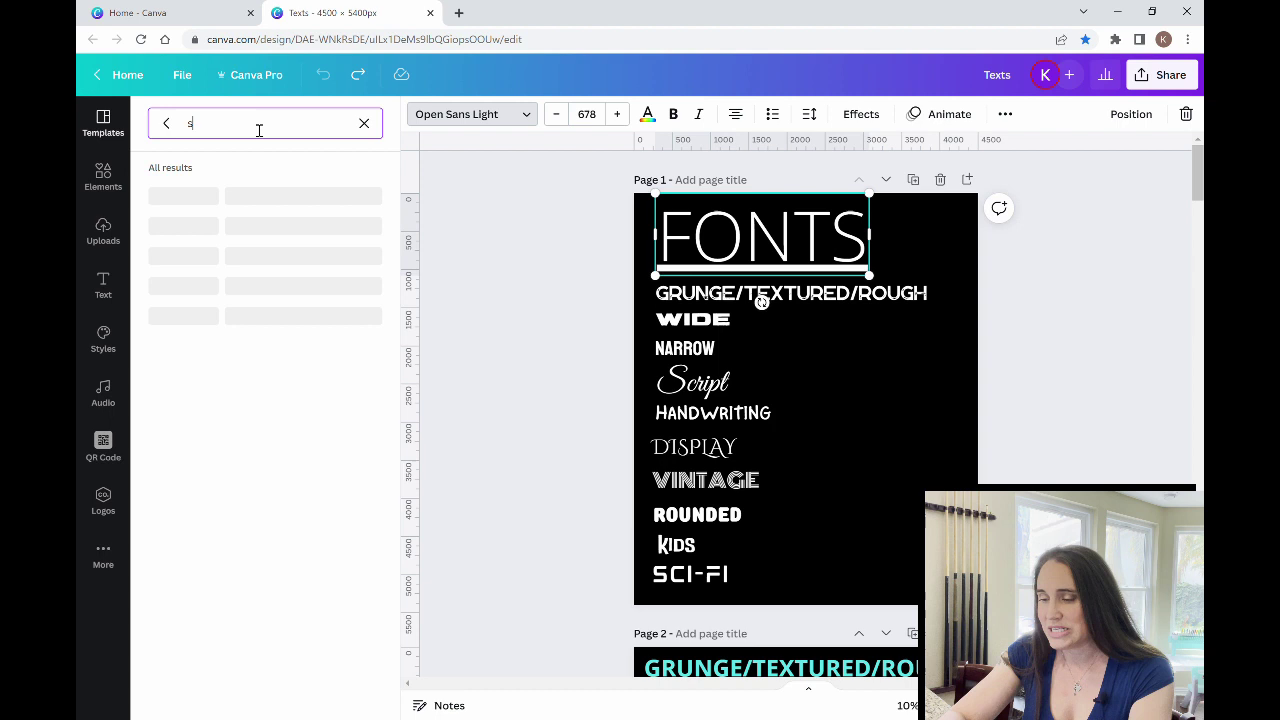
key("BackSpace")
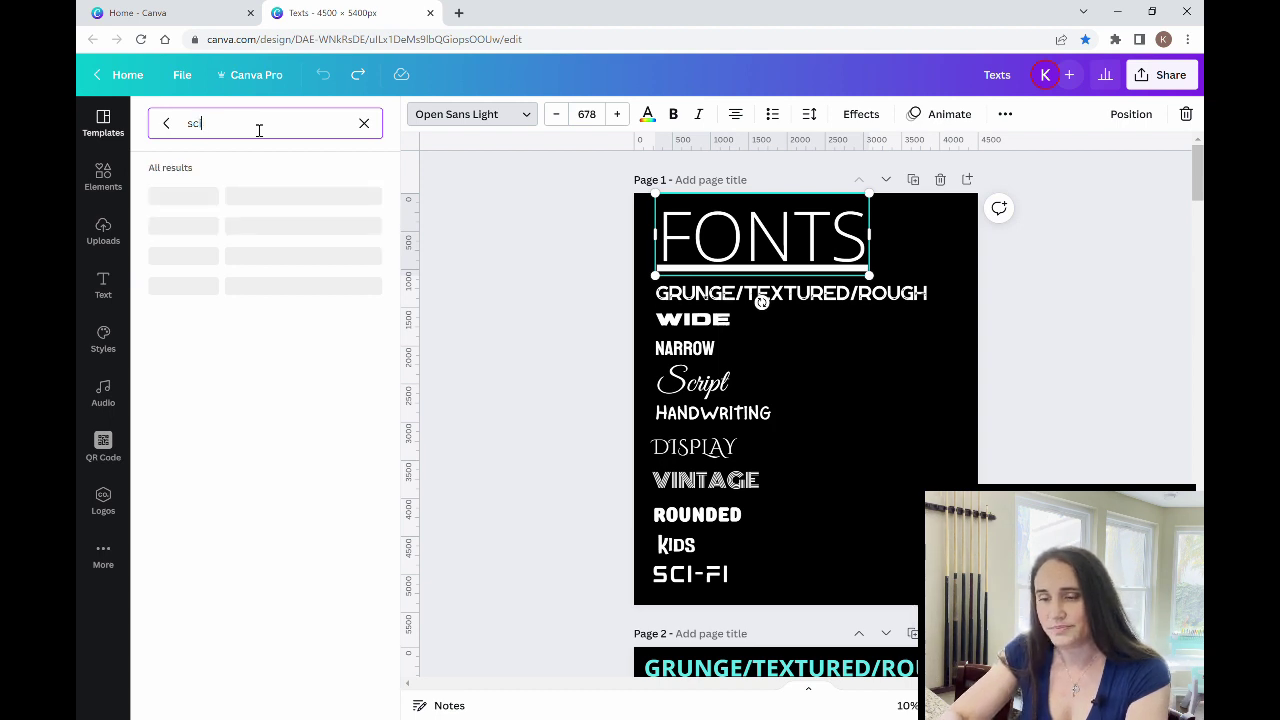
type("i fi")
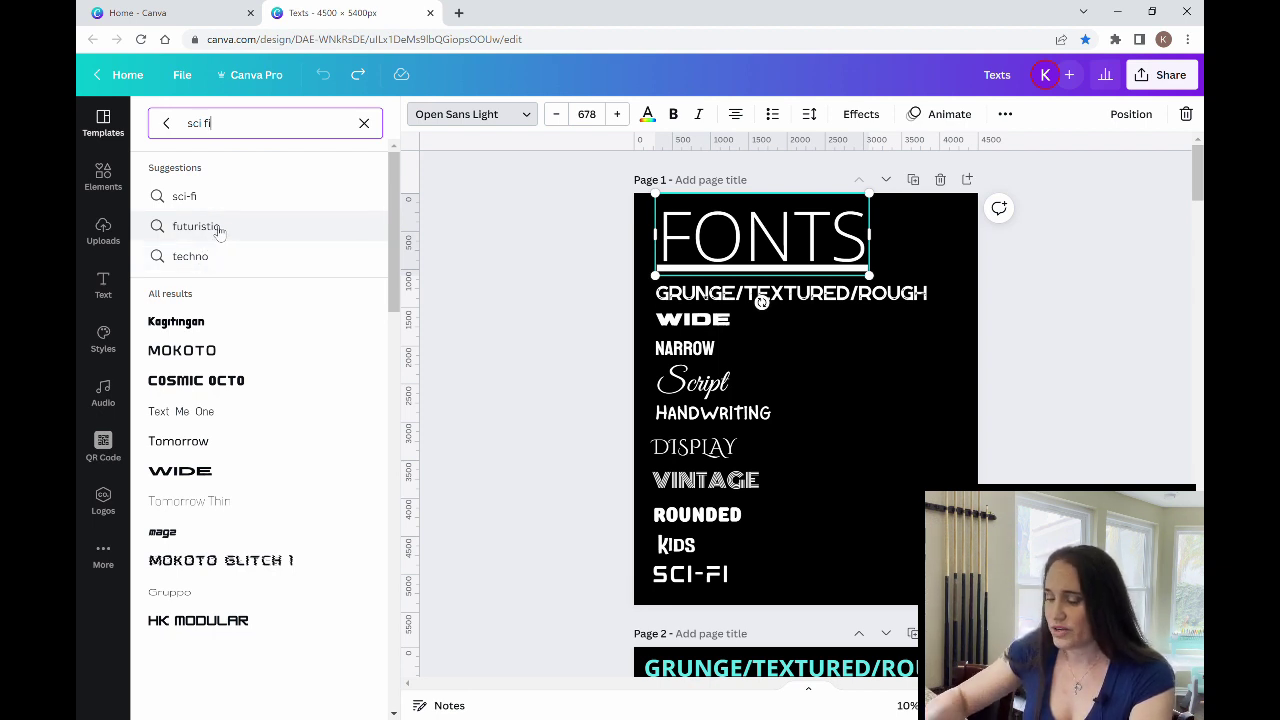
left_click(218, 228)
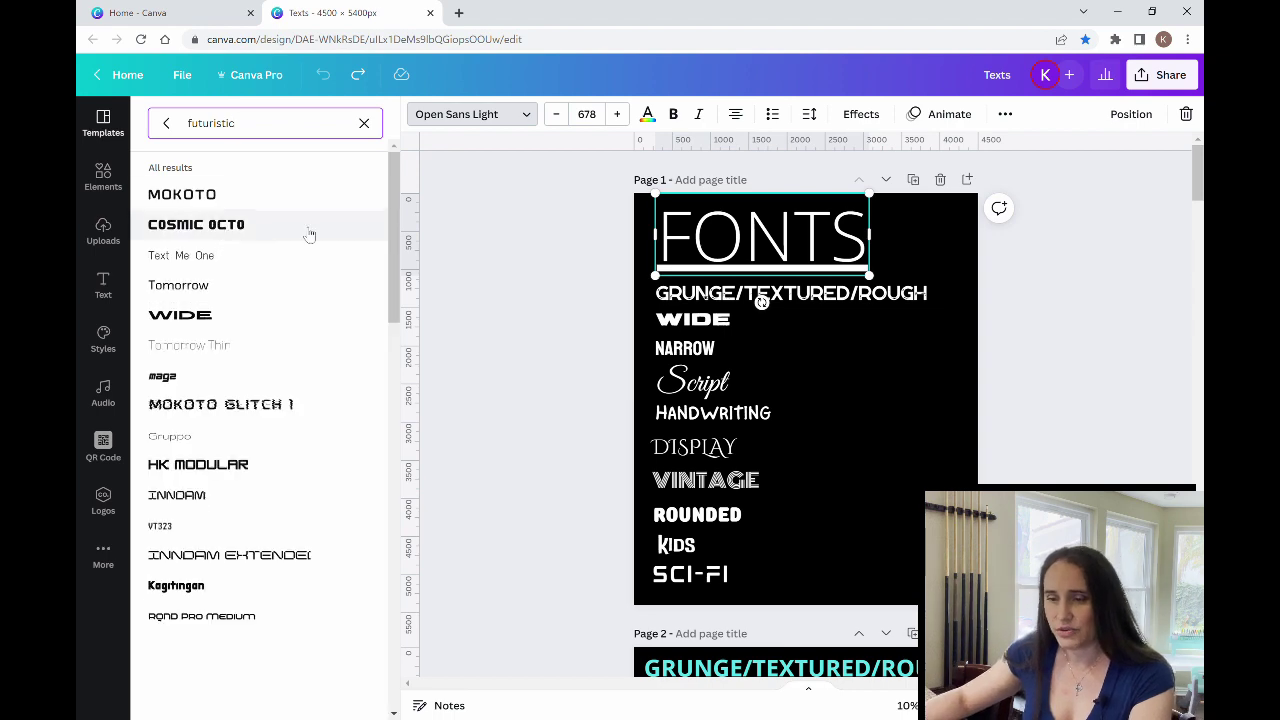
Browse the futuristic fonts, then search 'pix' for pixel fonts like VT323 and Arcade Gamer.
scroll(309, 240, "down", 2)
scroll(310, 247, "down", 4)
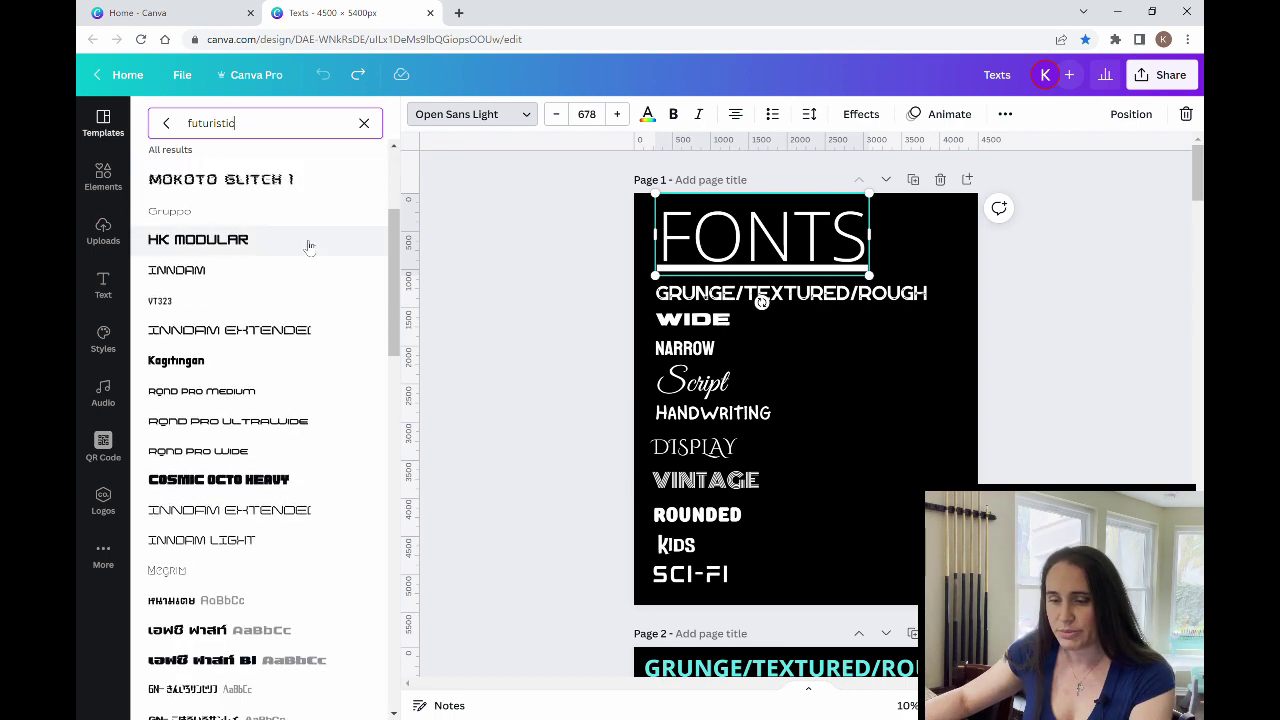
scroll(306, 248, "down", 3)
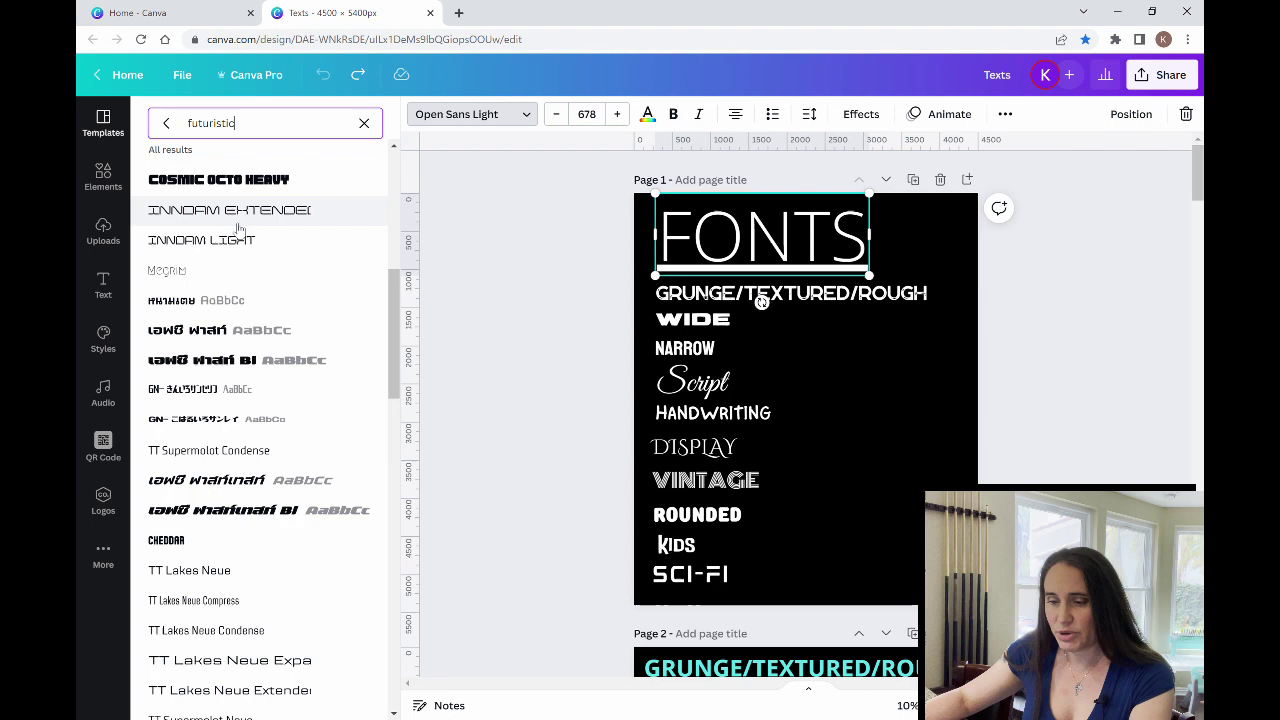
scroll(251, 210, "down", 6)
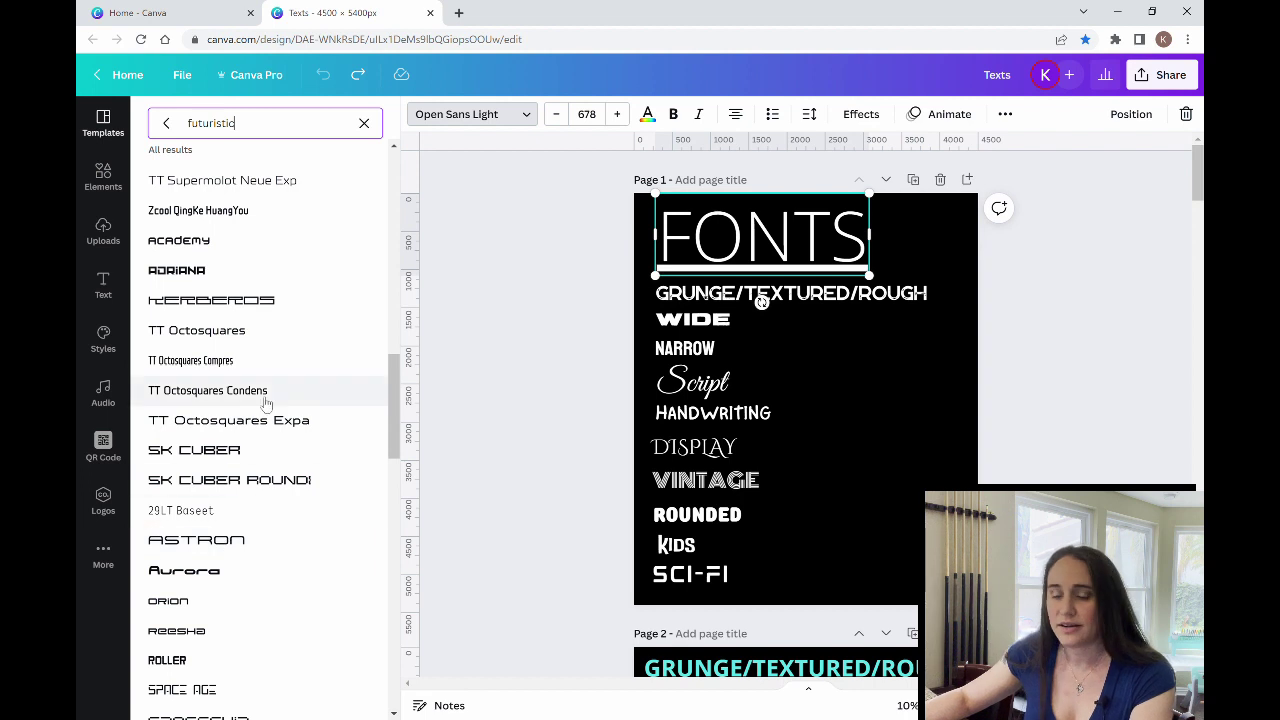
scroll(245, 612, "down", 2)
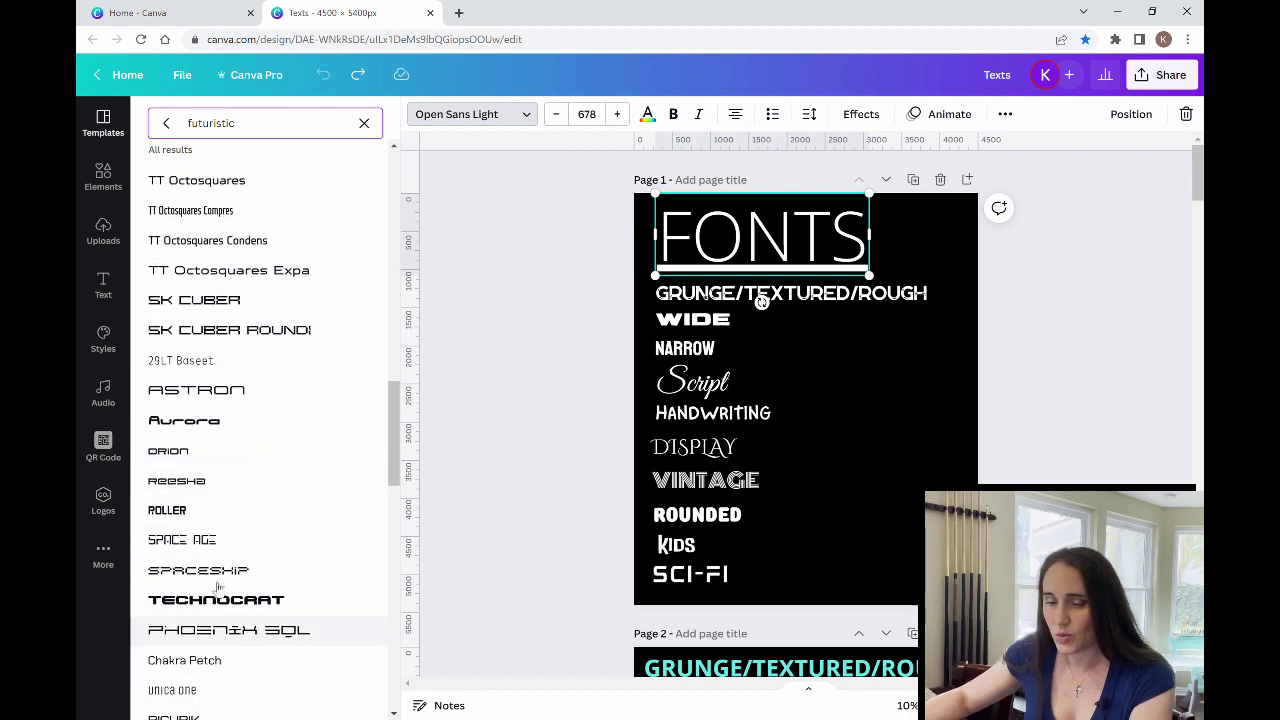
scroll(225, 352, "down", 2)
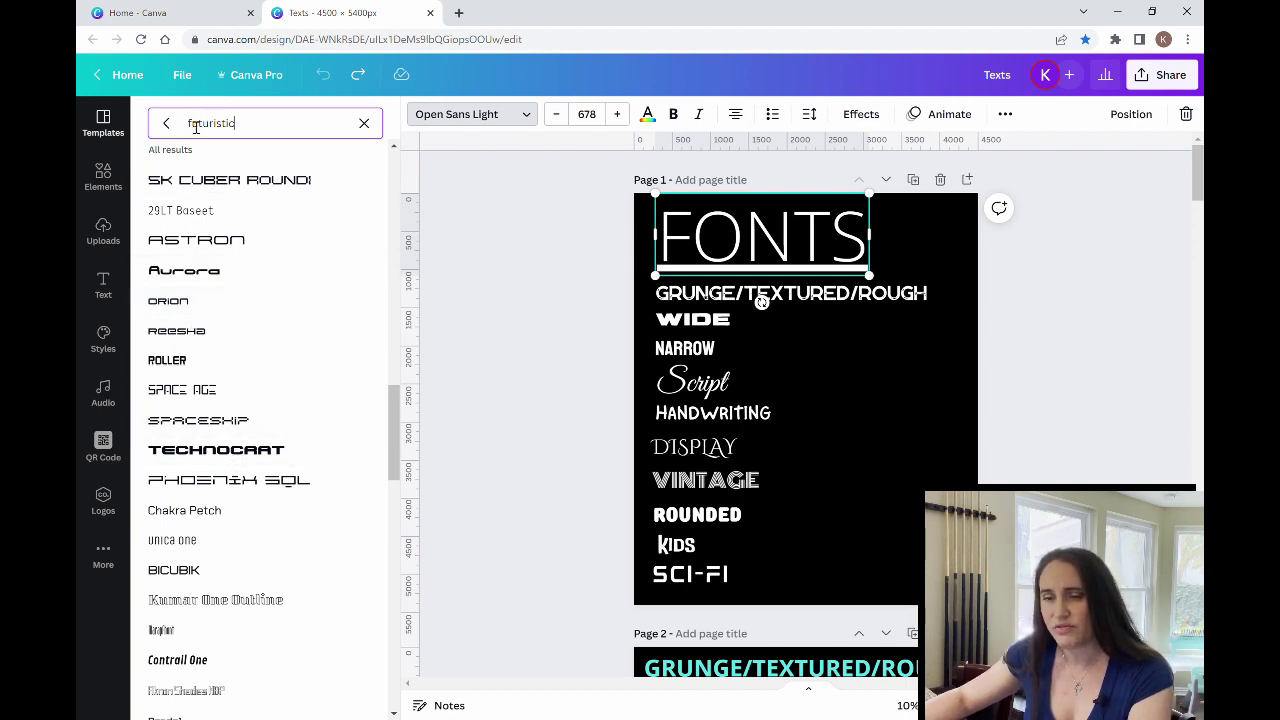
left_click_drag(188, 124, 264, 134)
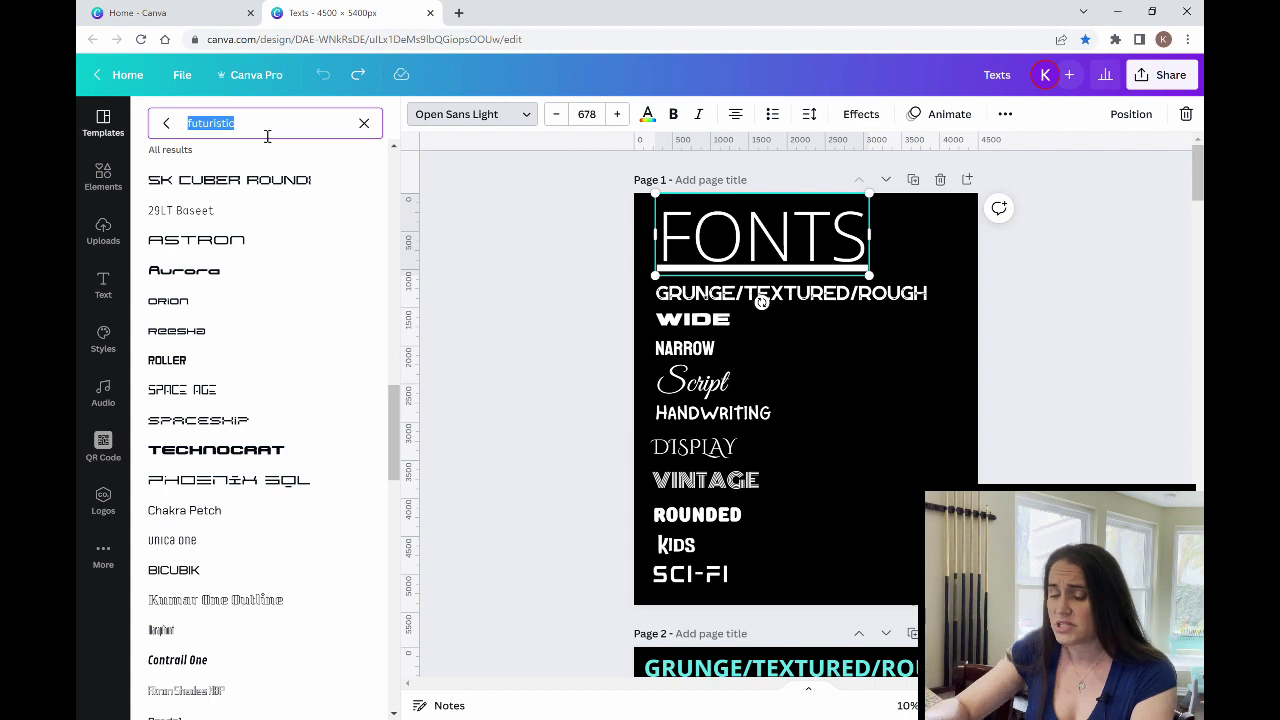
type("pix")
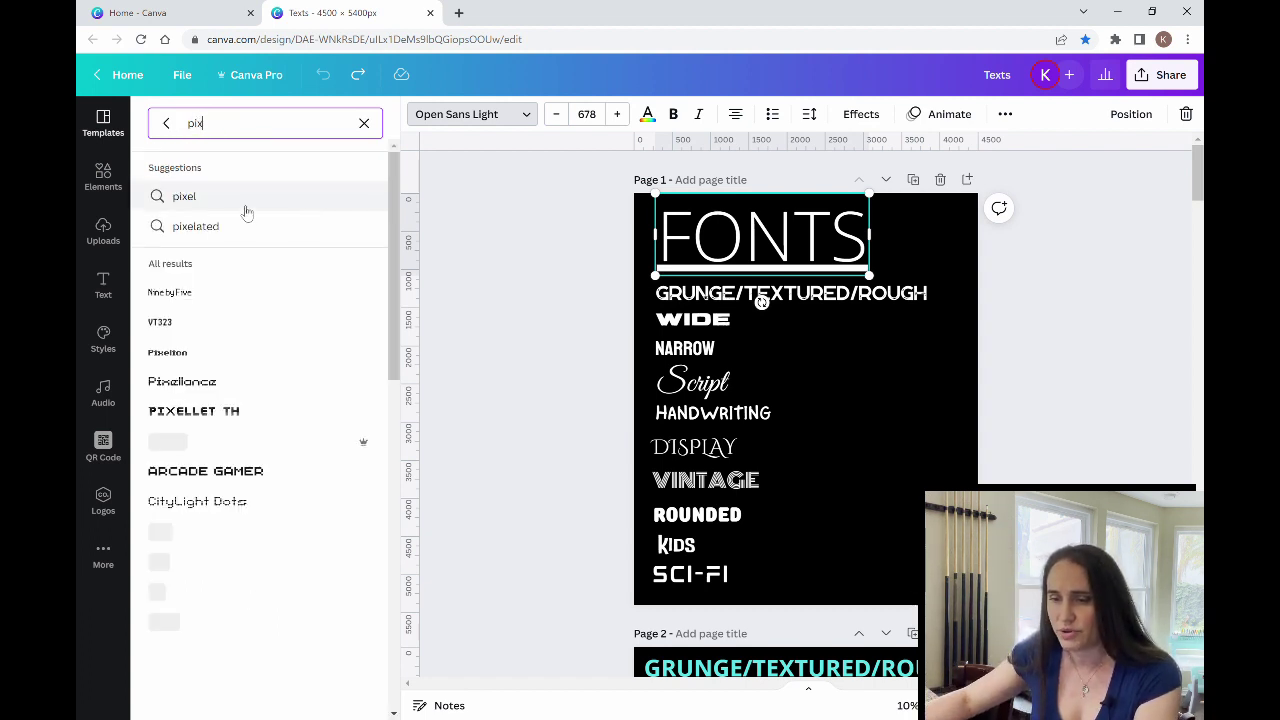
Clear the 'pixelated' font search and close the font list, keeping the FONTS heading in Open Sans Light.
left_click(235, 226)
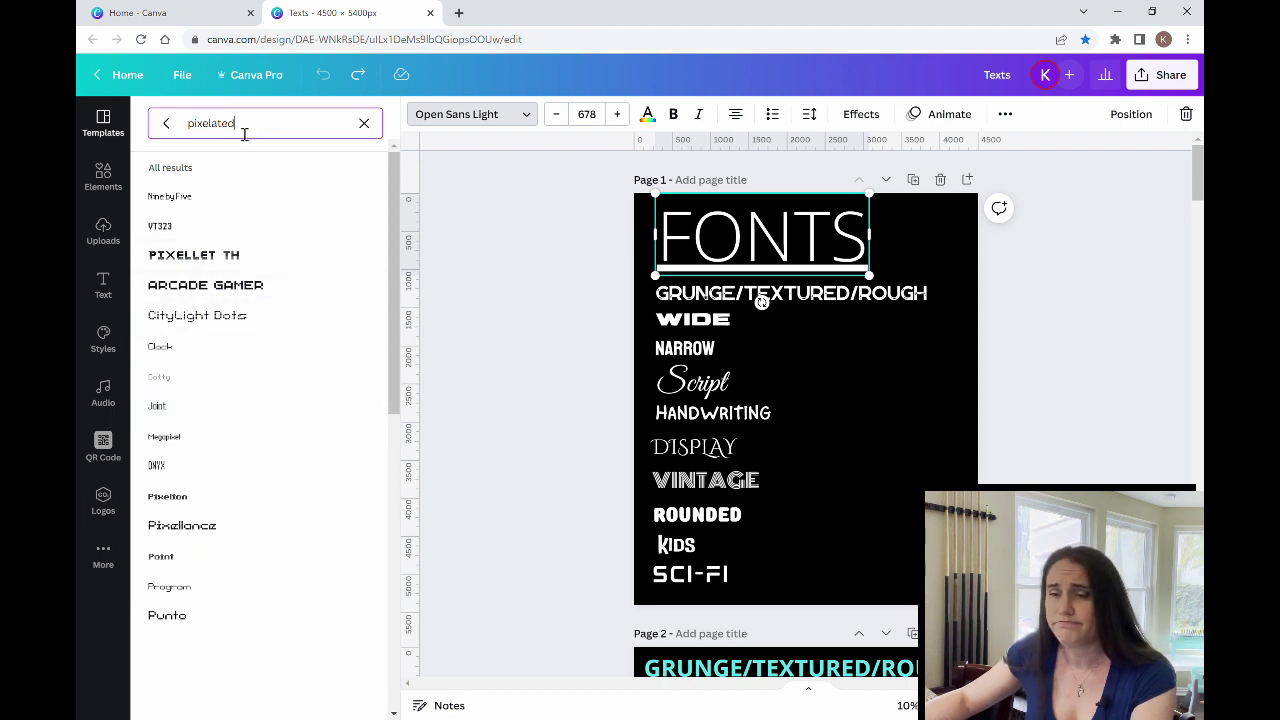
left_click(364, 123)
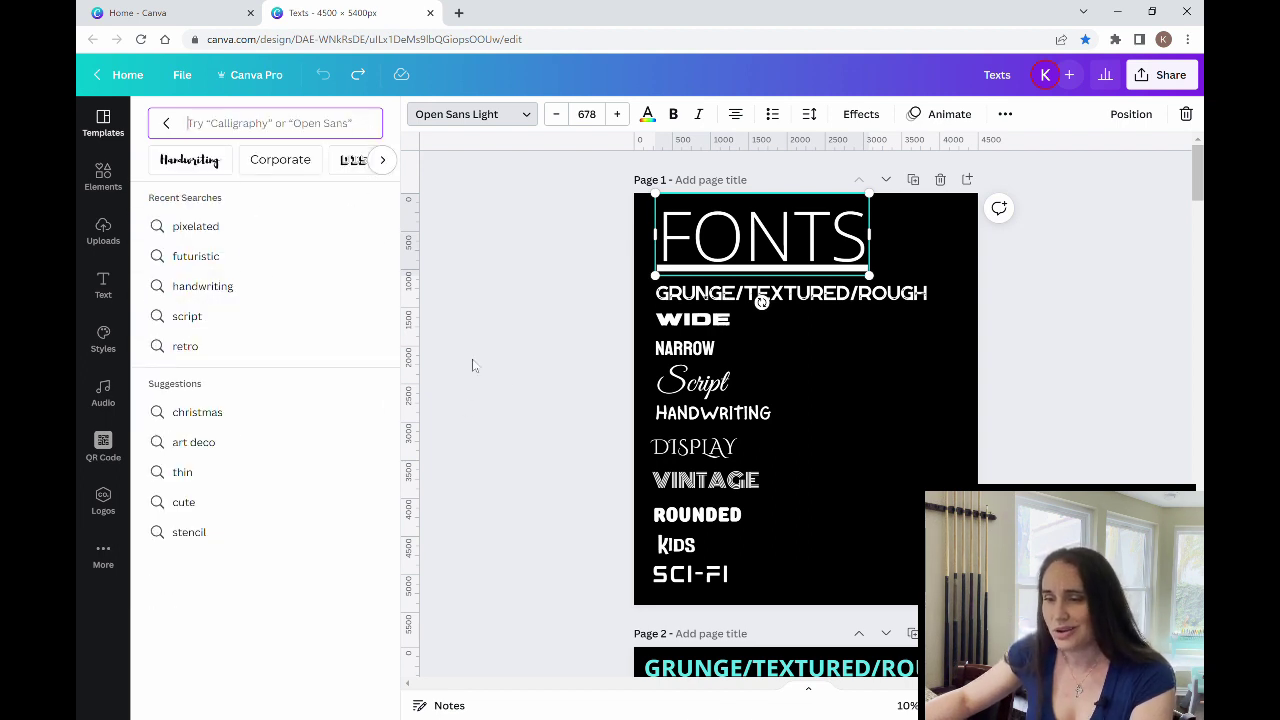
left_click(537, 294)
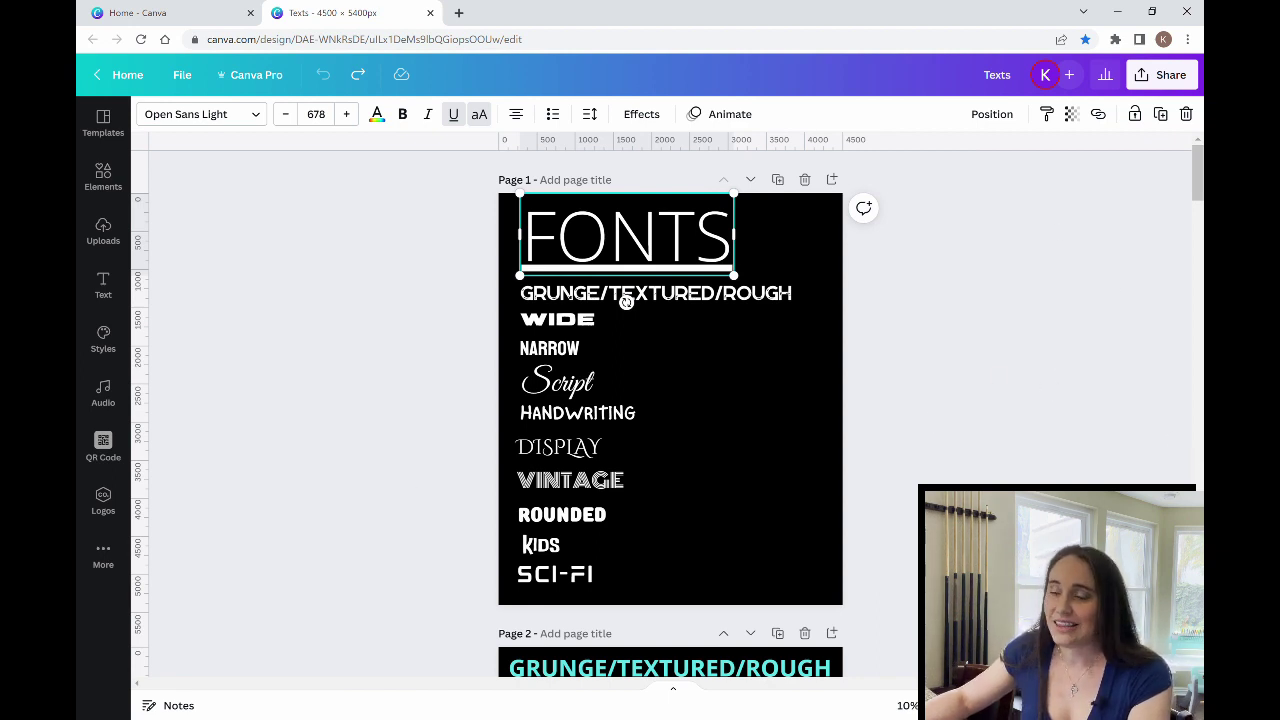
left_click(1034, 470)
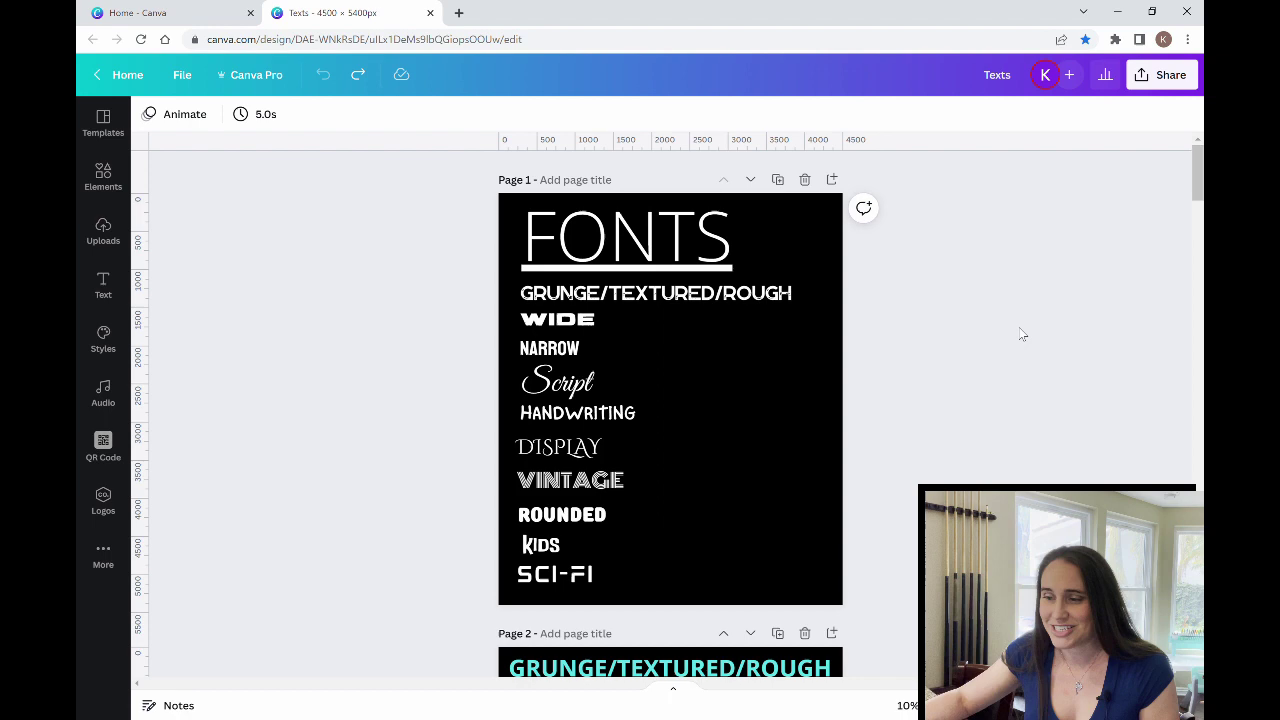
Scroll to page 2's GRUNGE/TEXTURED/ROUGH fonts, from JA Jayagiri Sans Rough to Edmund Texture.
scroll(1006, 290, "down", 3)
scroll(1004, 285, "down", 2)
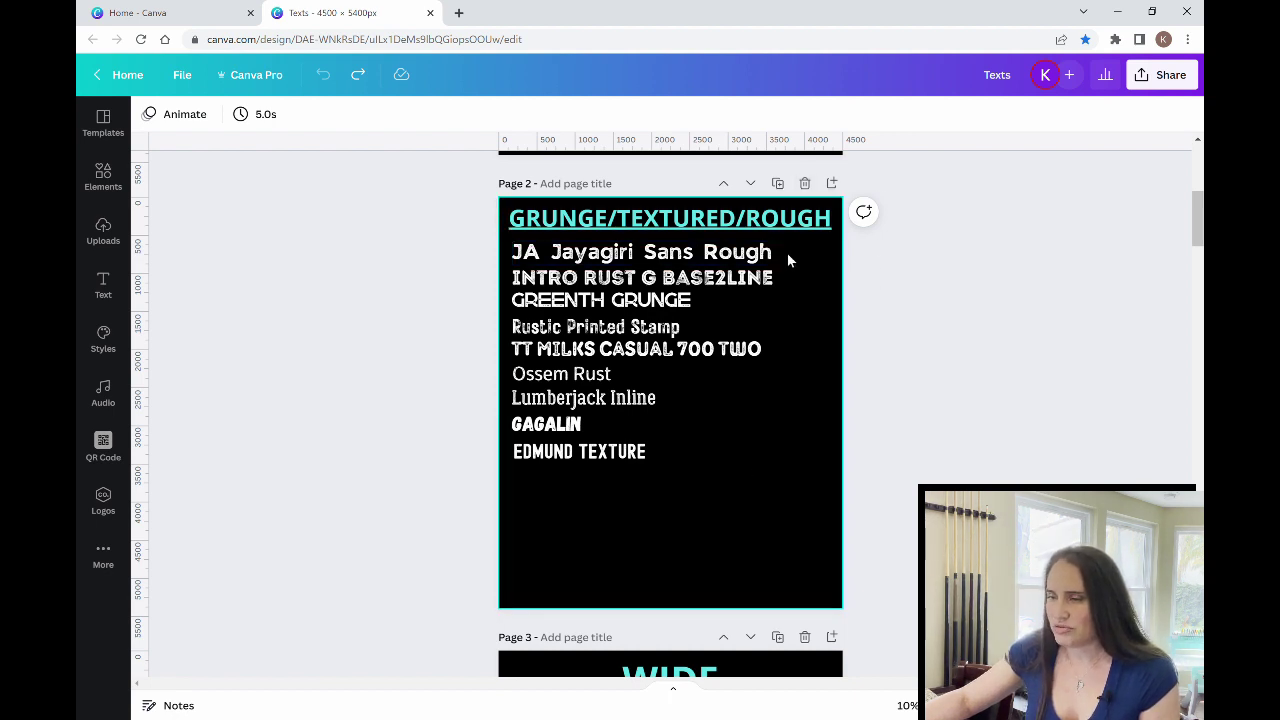
Scroll past page 3's WIDE fonts to page 4's NARROW/TALL list, Archivo Narrow to AC Steelfish.
scroll(1008, 348, "down", 4)
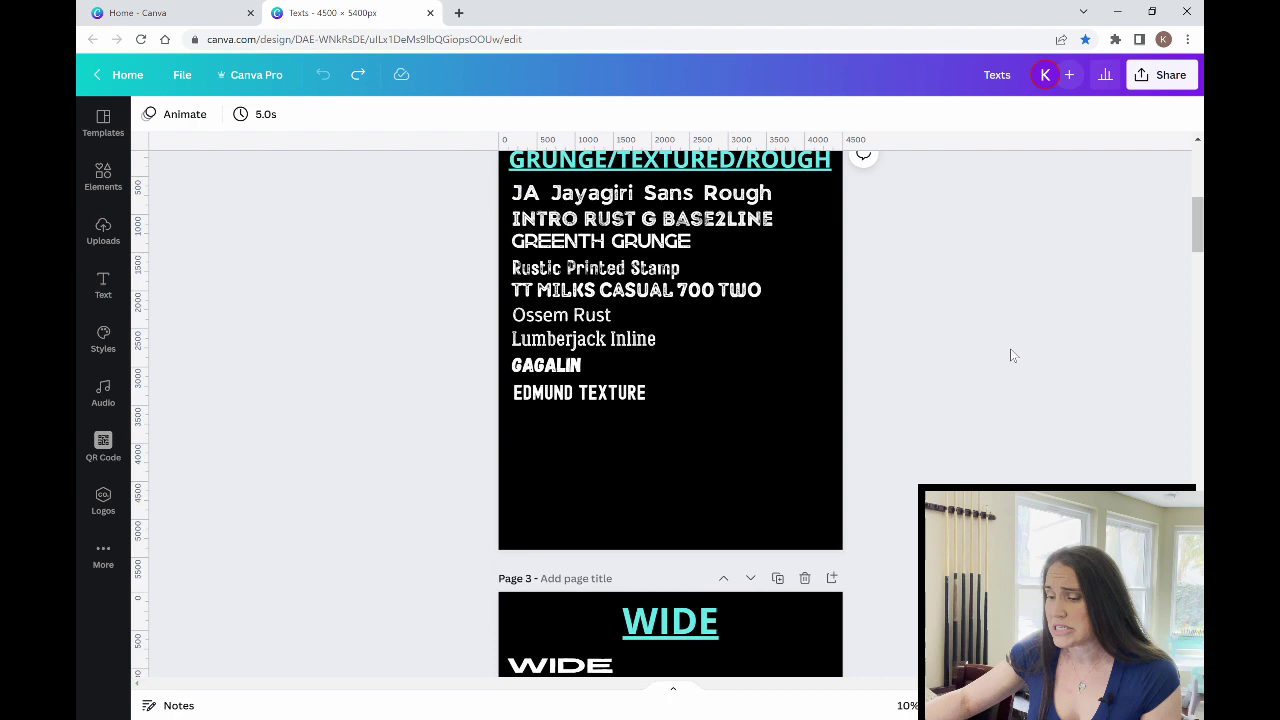
scroll(1004, 345, "down", 1)
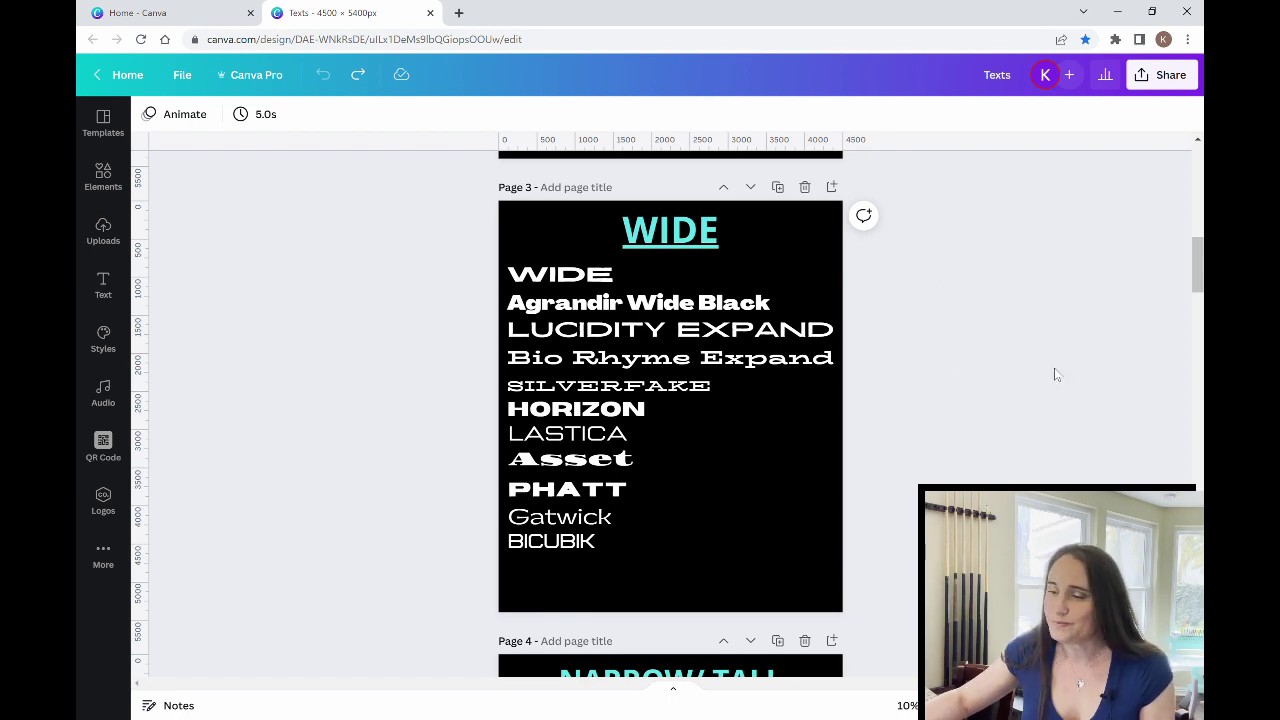
scroll(1055, 374, "down", 5)
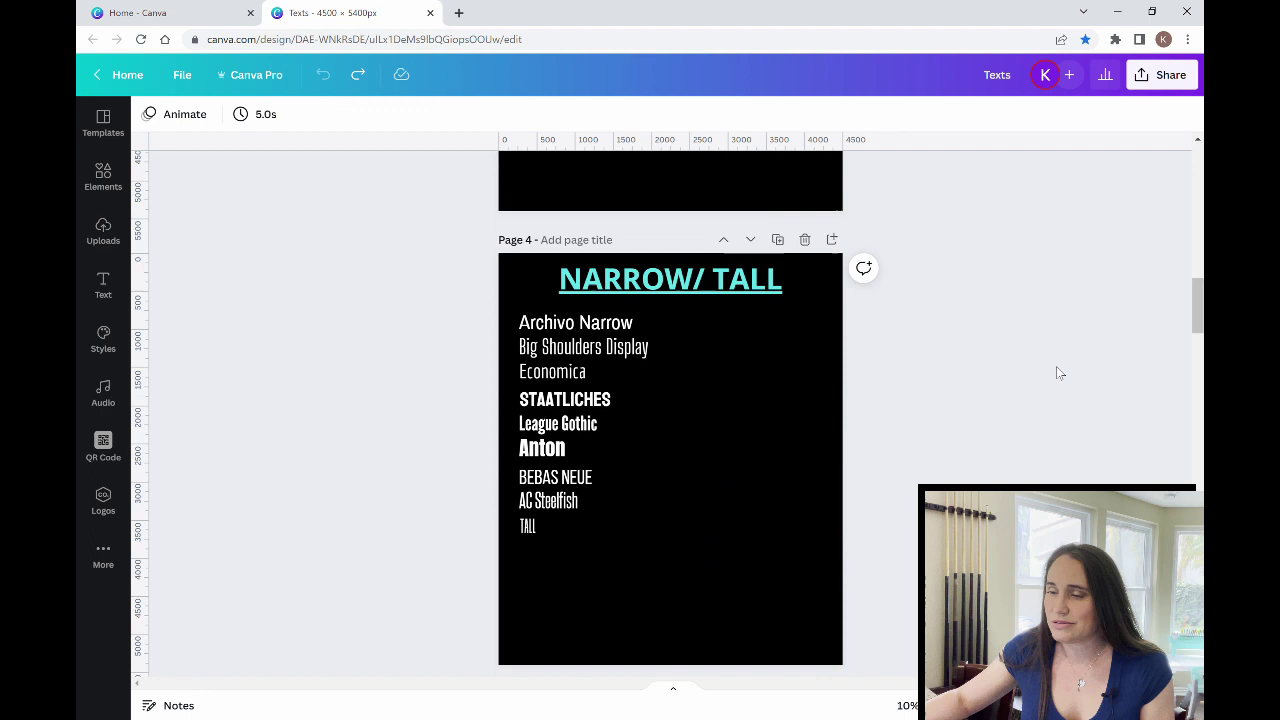
scroll(1056, 372, "down", 1)
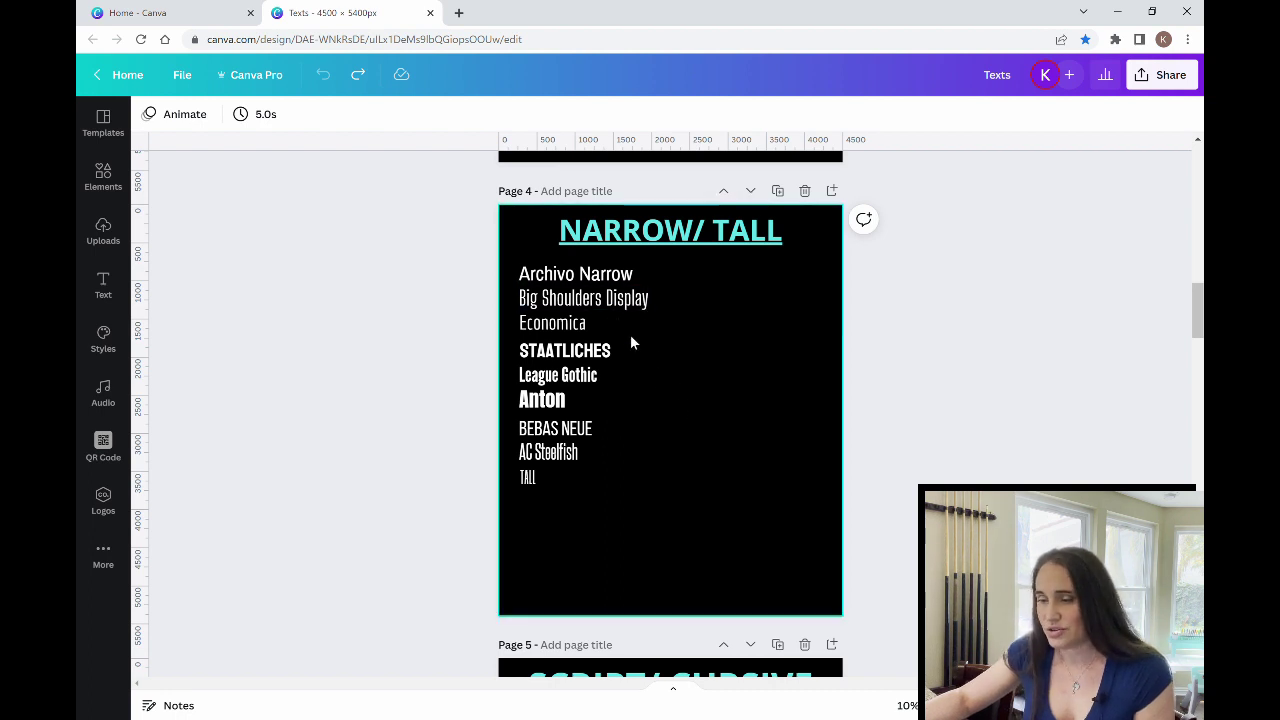
left_click(620, 280)
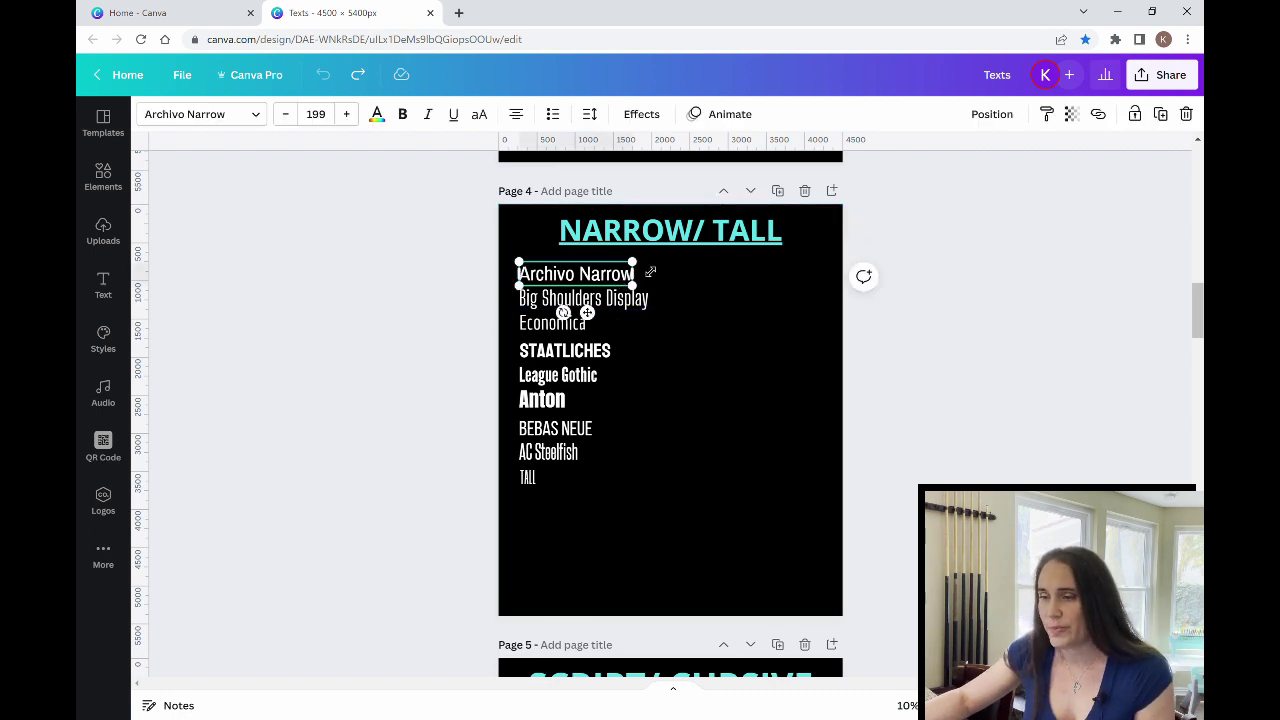
left_click(593, 115)
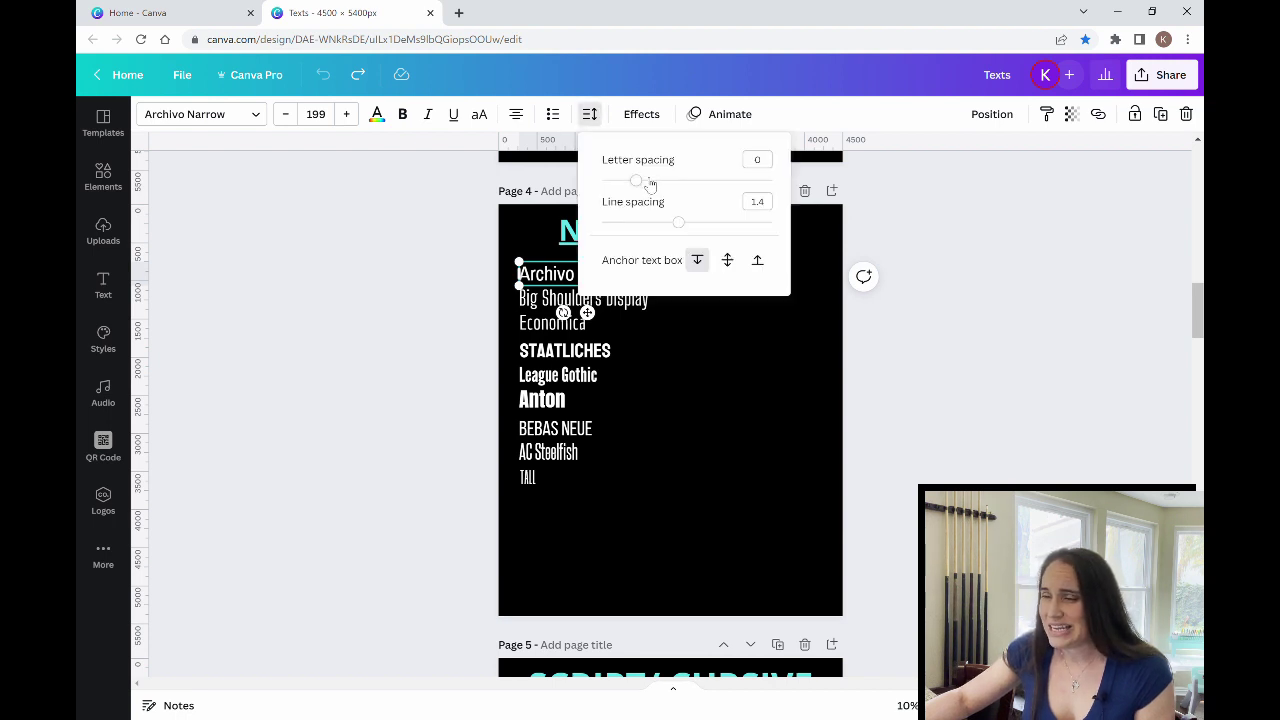
left_click(636, 181)
left_click_drag(636, 182, 628, 182)
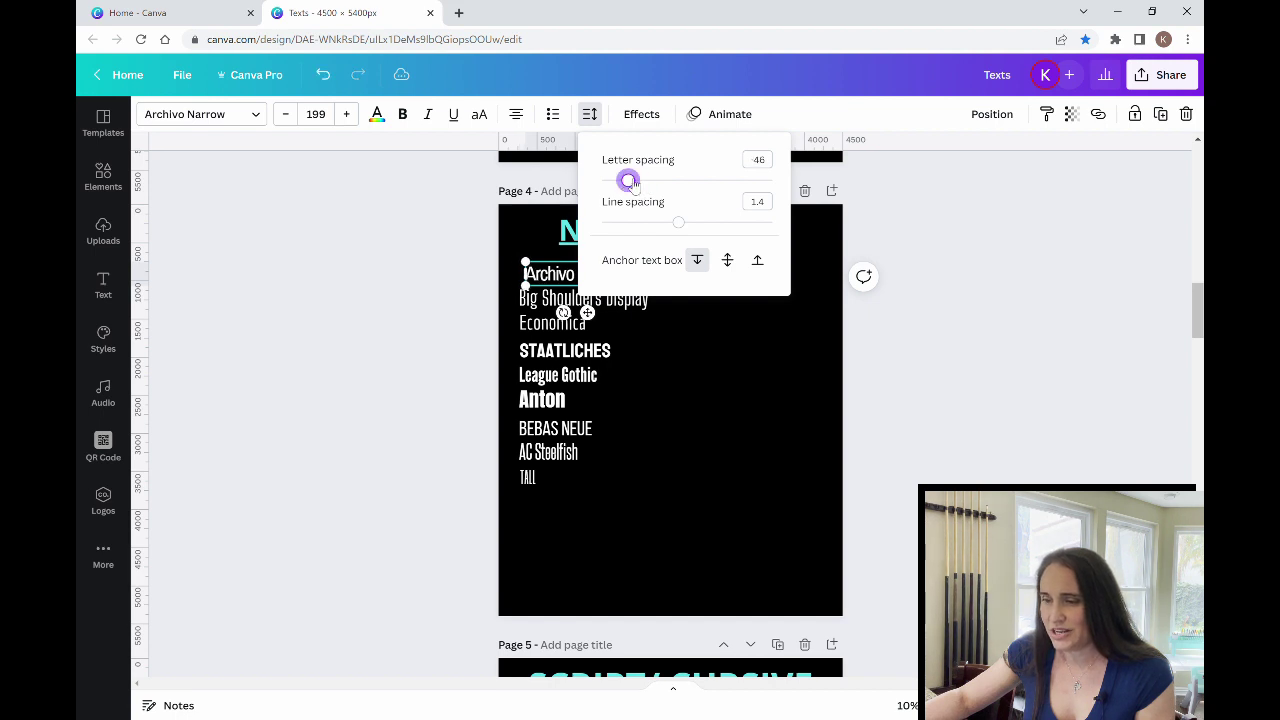
left_click(708, 436)
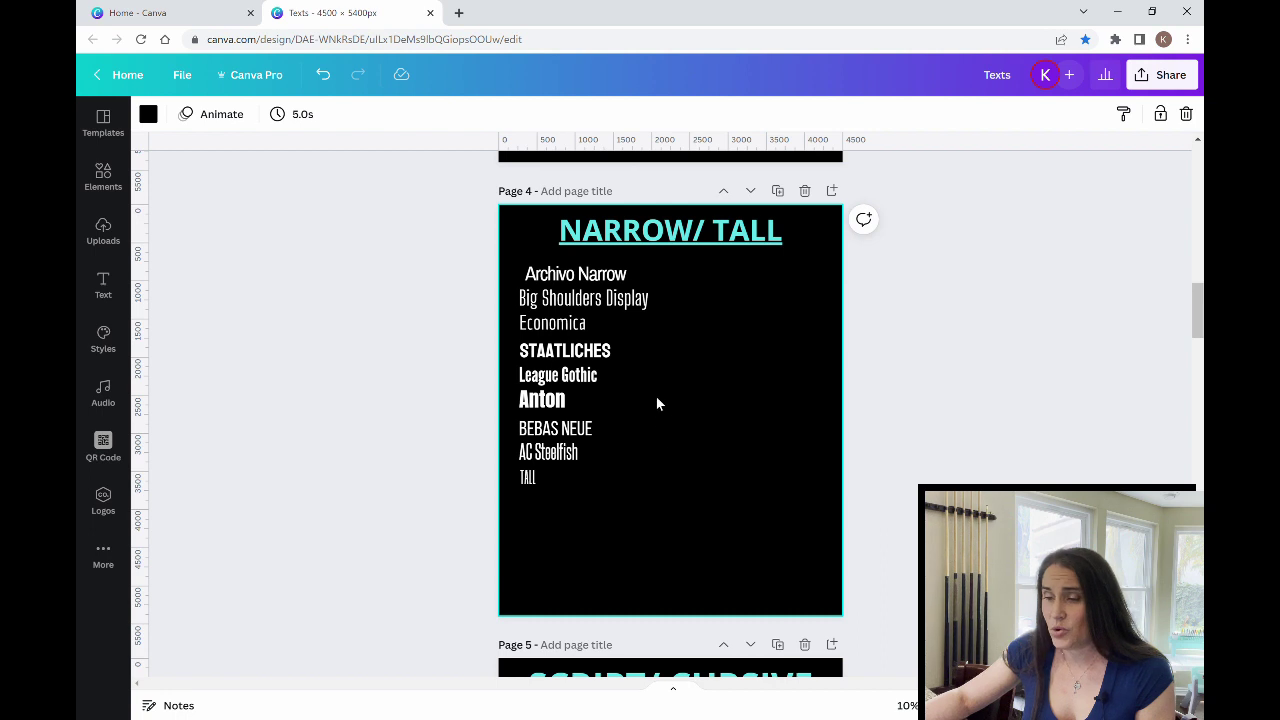
left_click(612, 280)
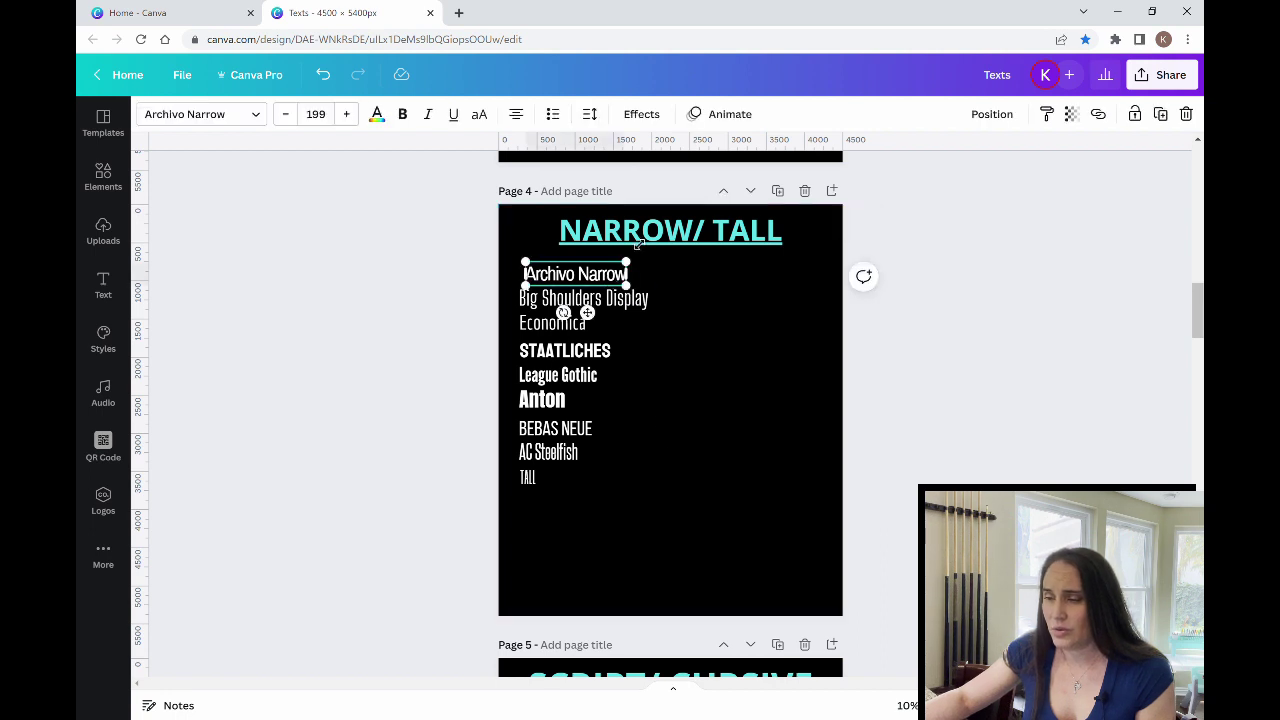
left_click(589, 114)
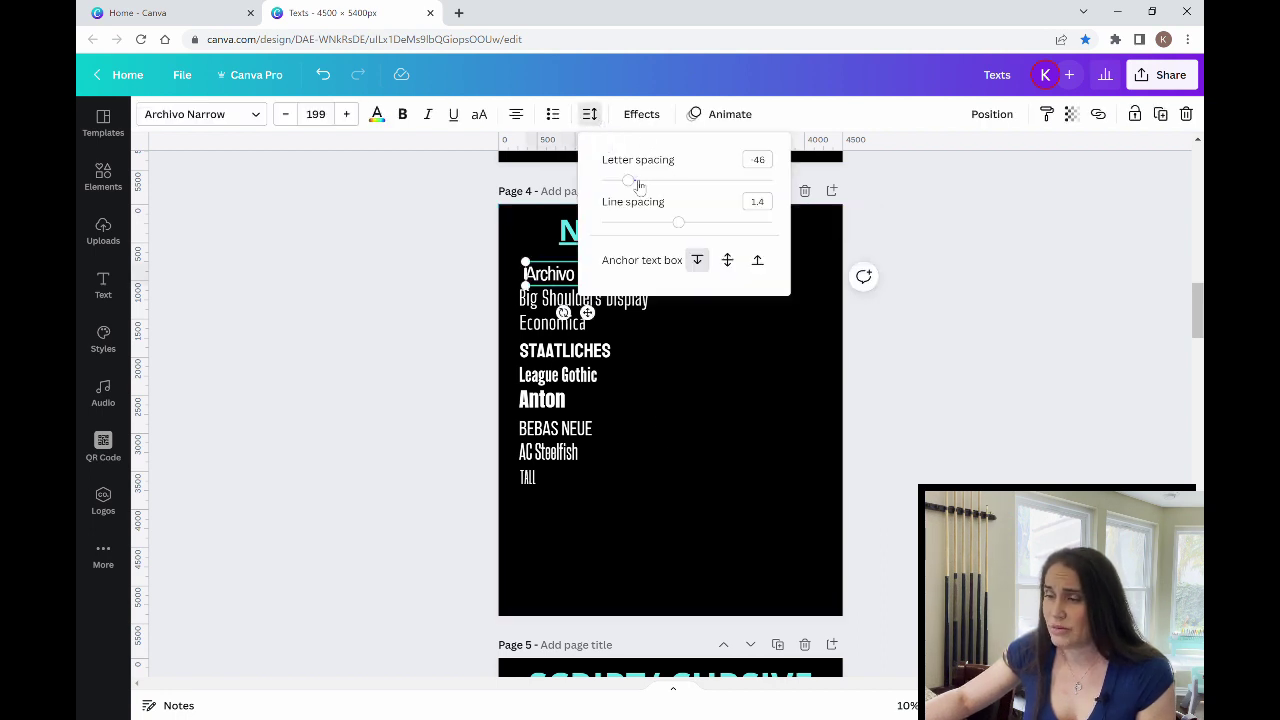
left_click_drag(630, 181, 658, 188)
left_click(696, 515)
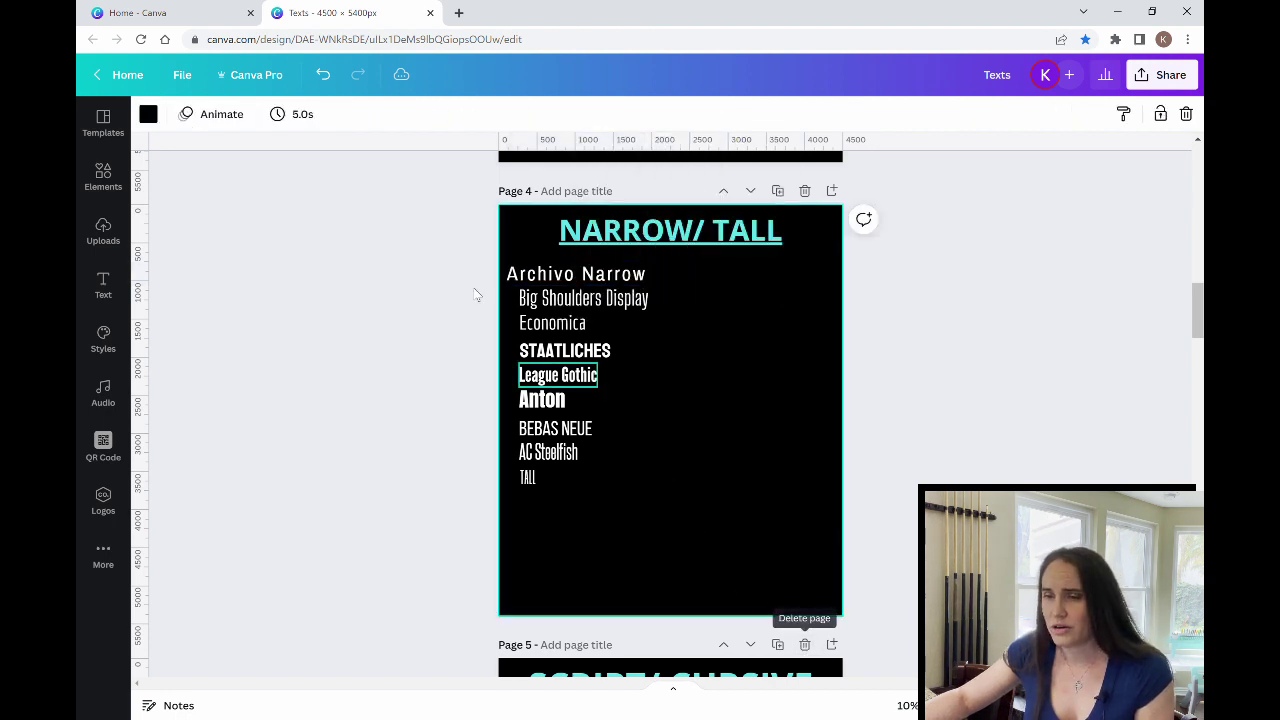
left_click(325, 80)
left_click(325, 80)
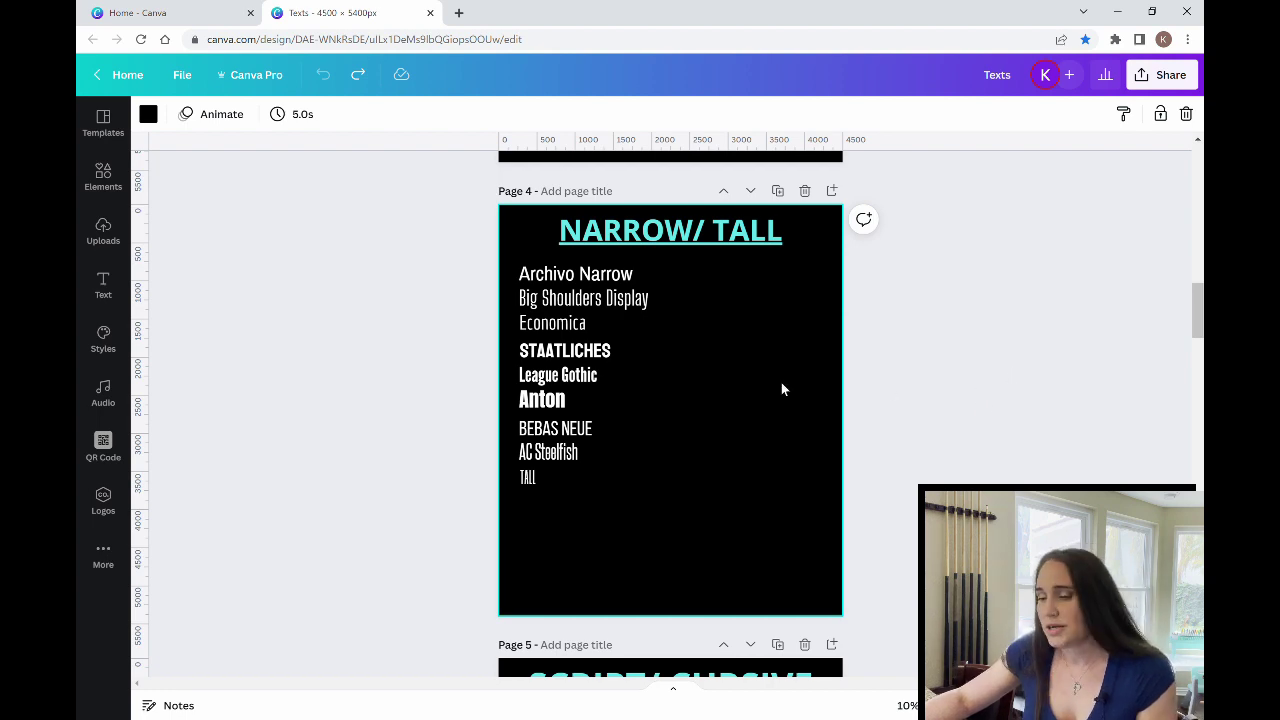
Scroll to page 5's SCRIPT/CURSIVE fonts, from Amsterdam Four to Mistrully.
scroll(790, 345, "down", 5)
scroll(786, 278, "down", 3)
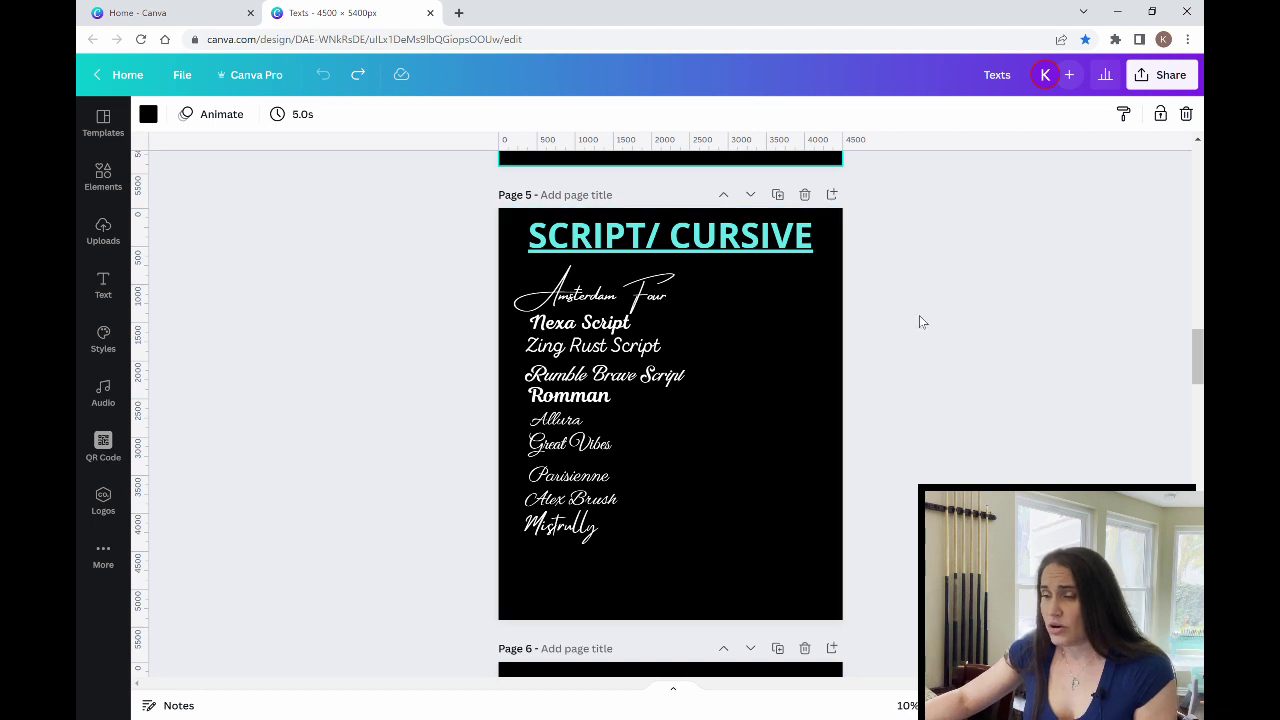
scroll(918, 345, "down", 1)
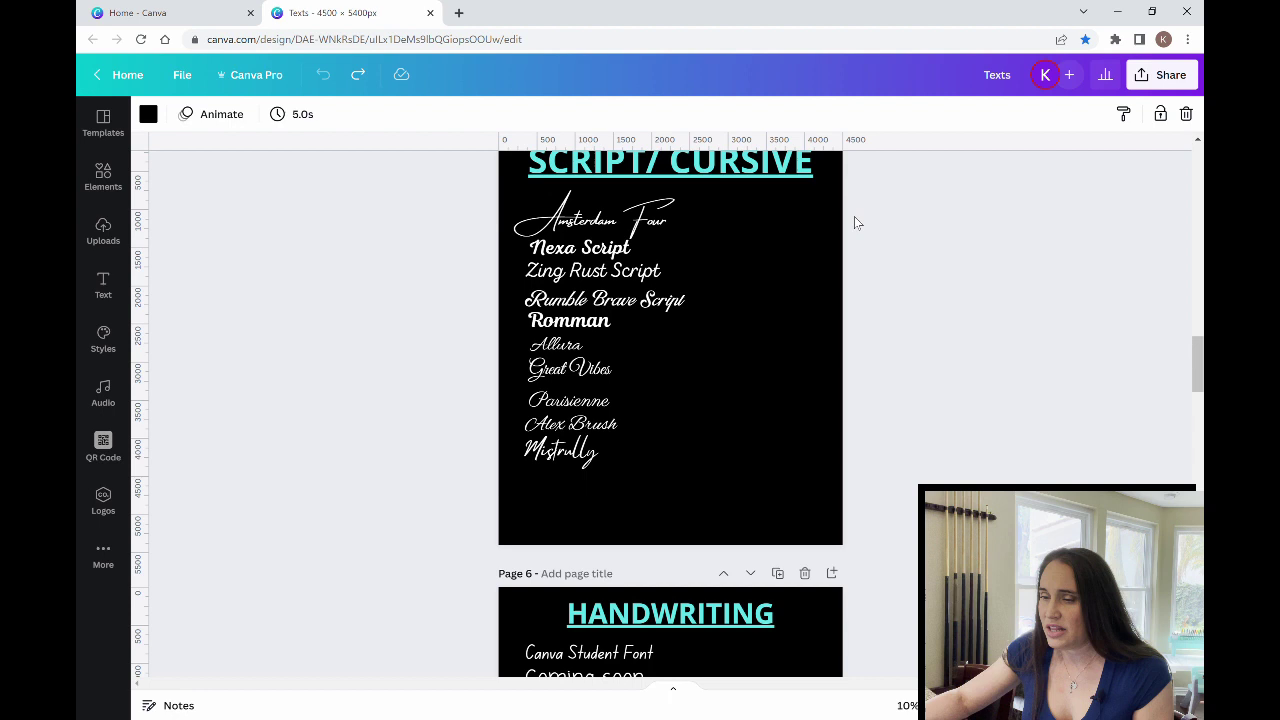
scroll(816, 304, "up", 1)
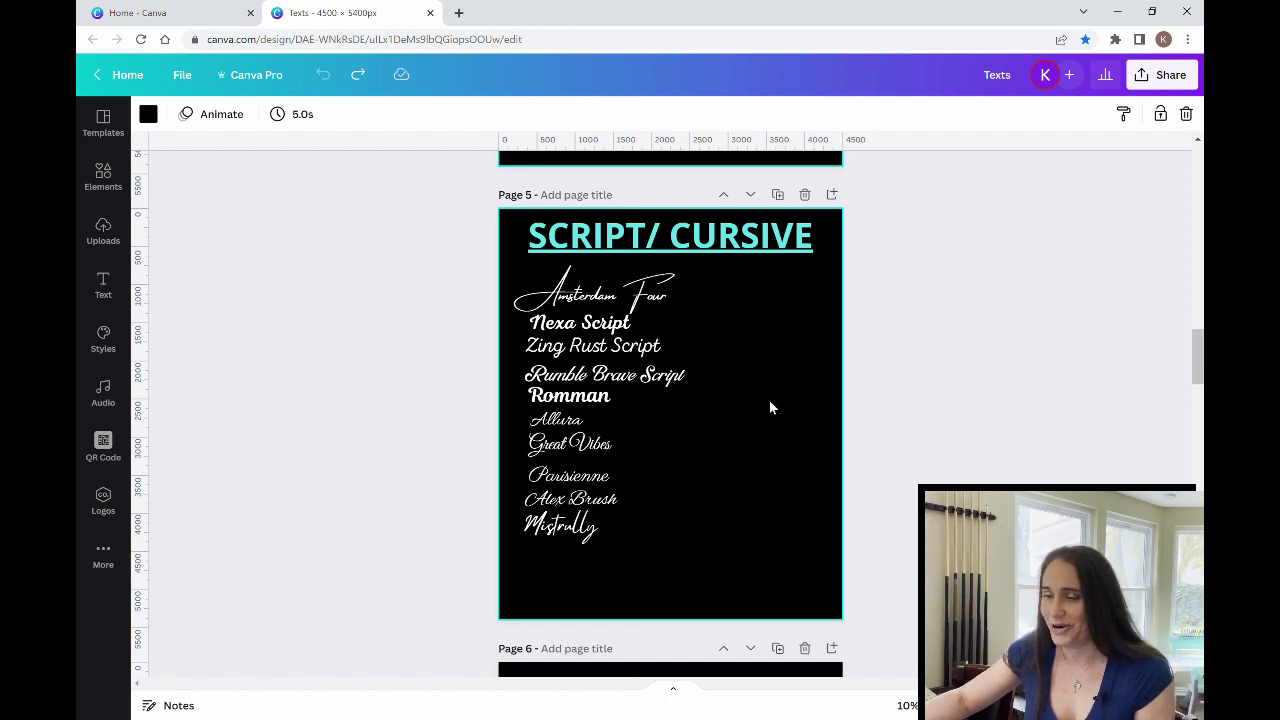
Scroll to page 6's HANDWRITING fonts, from Canva Student Font to Playlist Script.
scroll(770, 407, "down", 2)
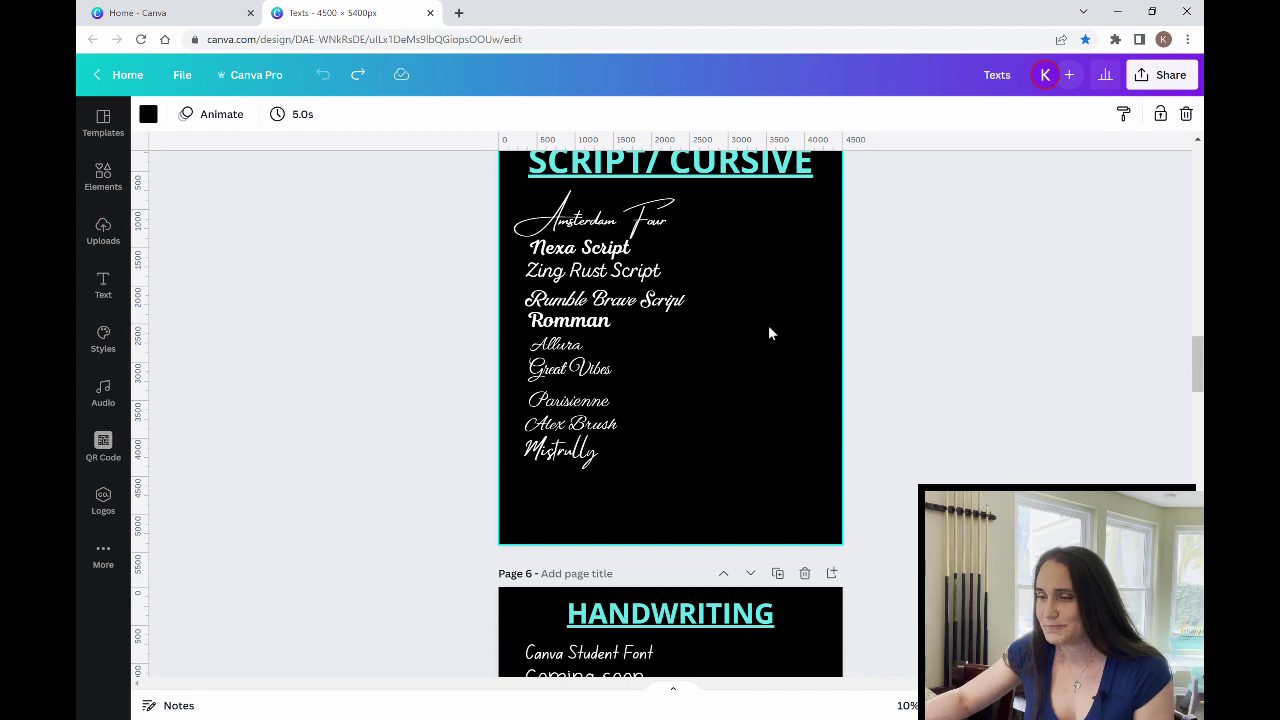
scroll(785, 340, "down", 5)
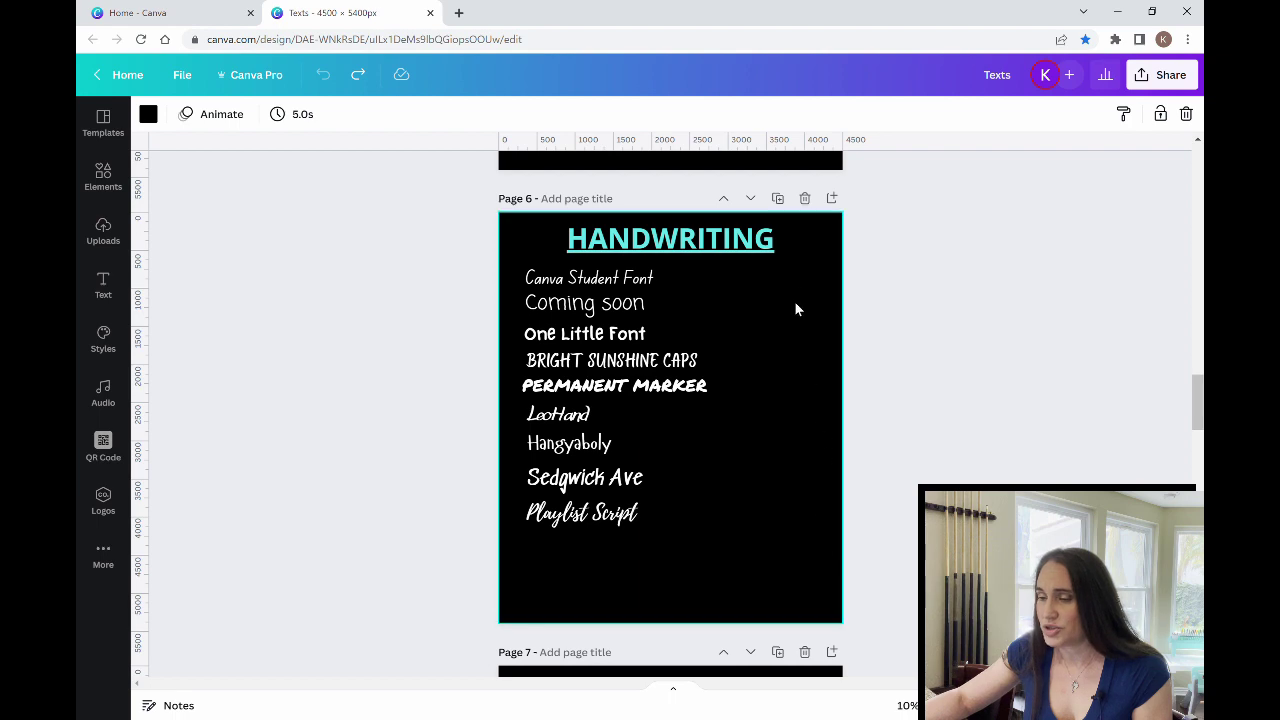
Scroll to page 7's DISPLAY fonts, from Flying Circus to Charu Chandan Blood.
scroll(914, 372, "down", 5)
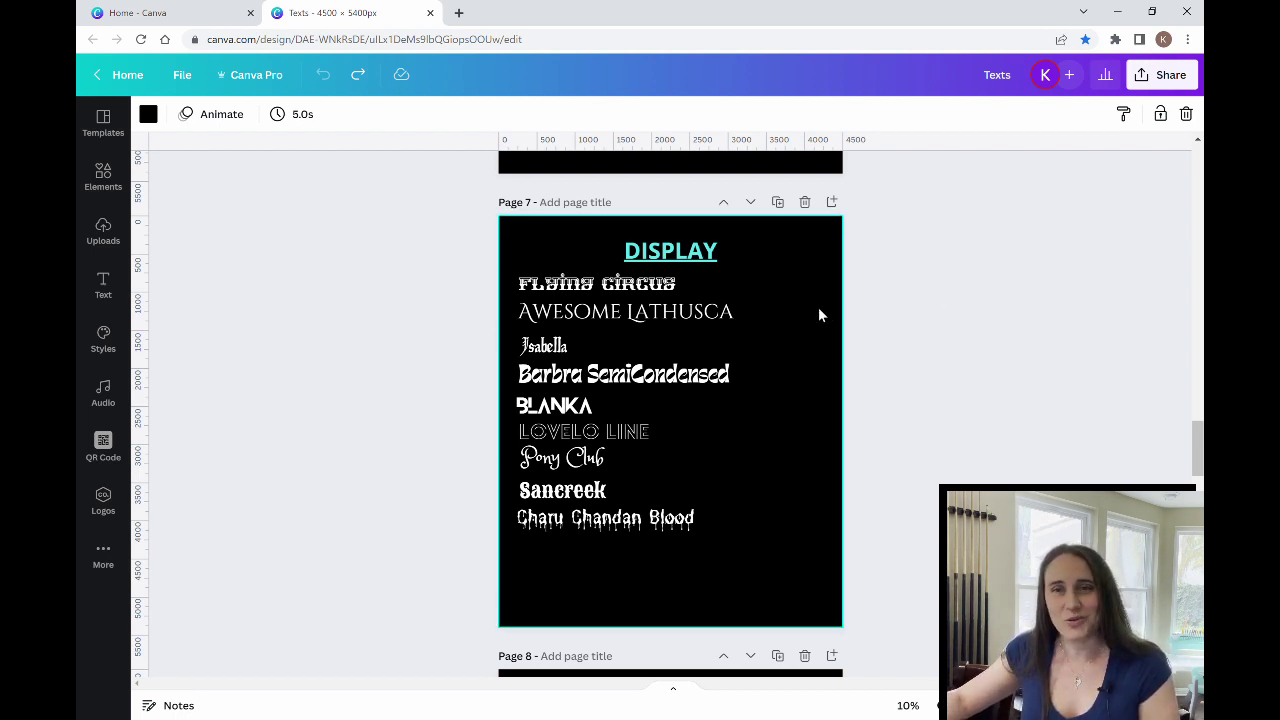
Scroll past page 8's VINTAGE fonts to page 9's ROUNDED list, TT Rounds Condensed Black to Coiny.
scroll(823, 334, "down", 3)
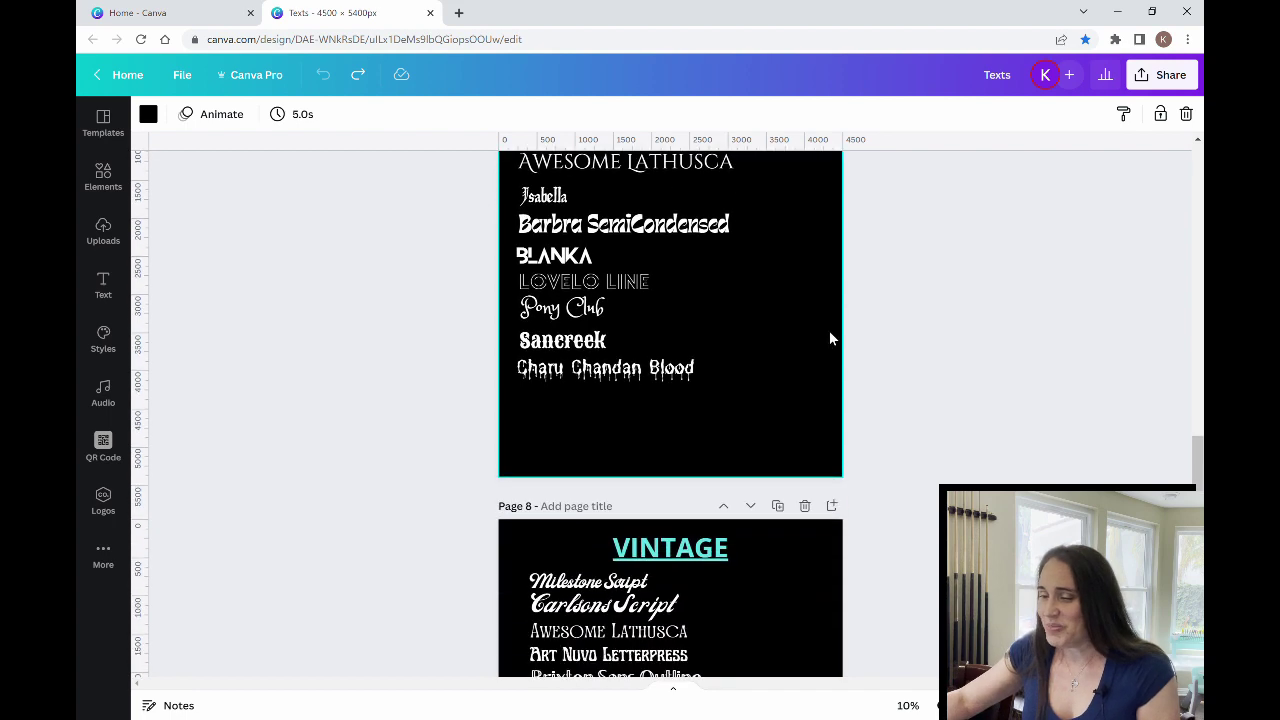
scroll(940, 395, "down", 2)
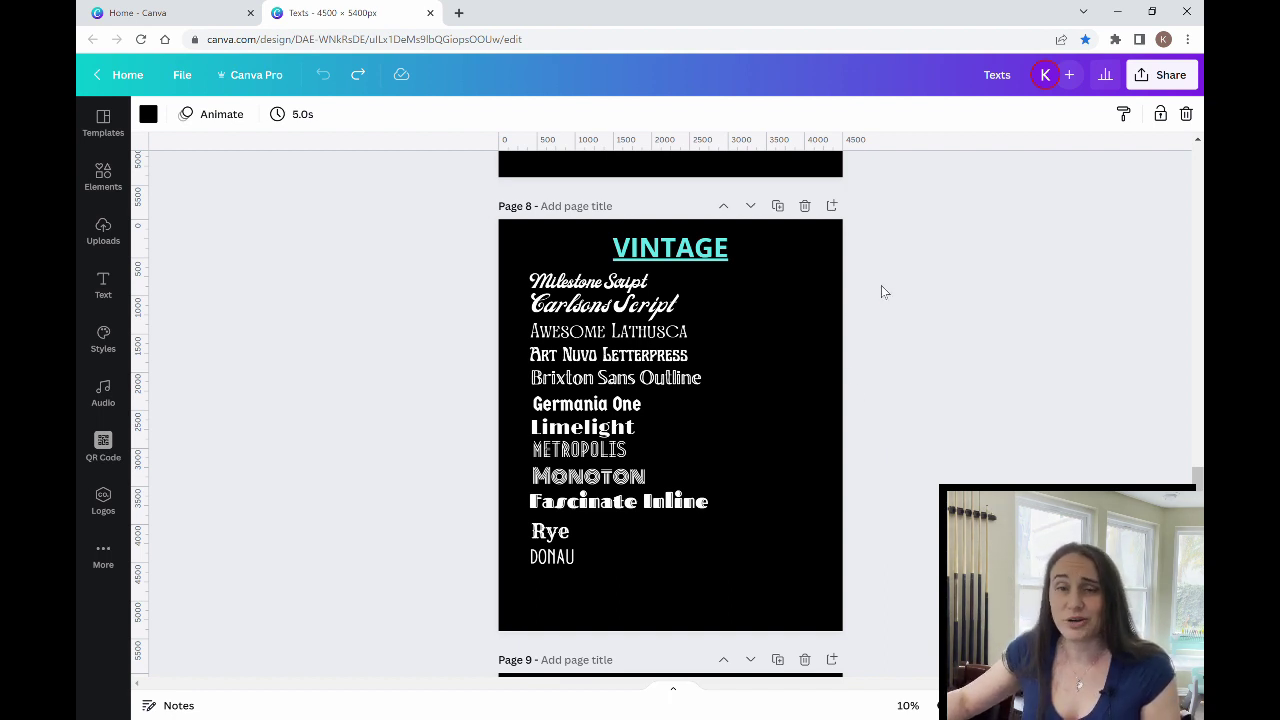
scroll(776, 442, "down", 5)
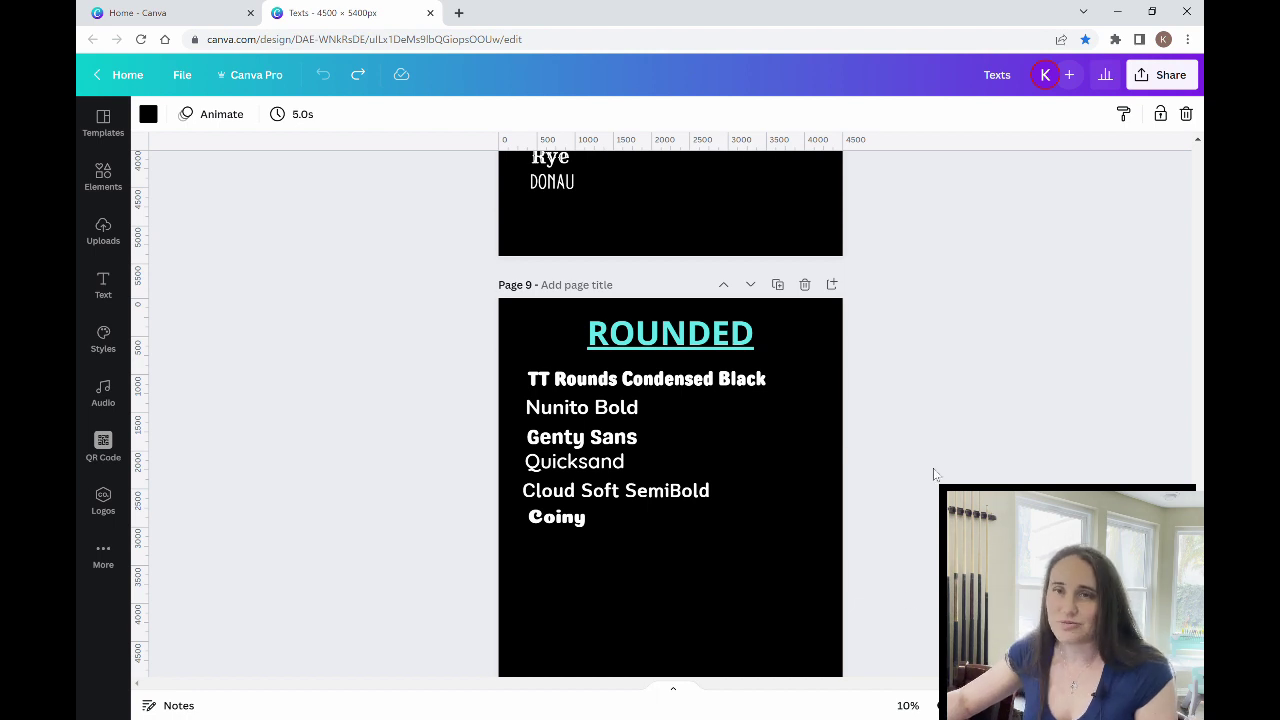
Scroll past page 10's KIDS/FUN fonts to page 11's SCI-FI/TECH list, starting with Mage and Mokoto.
scroll(907, 457, "down", 1)
scroll(905, 457, "down", 7)
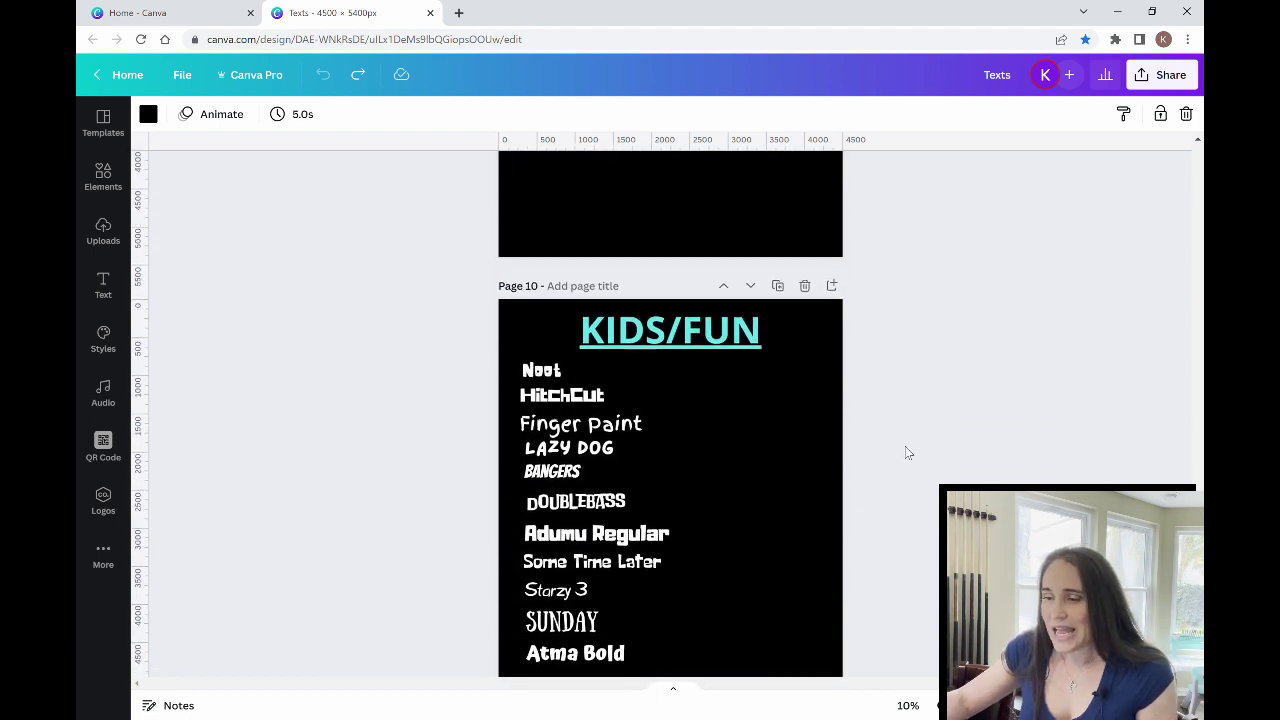
scroll(900, 410, "up", 1)
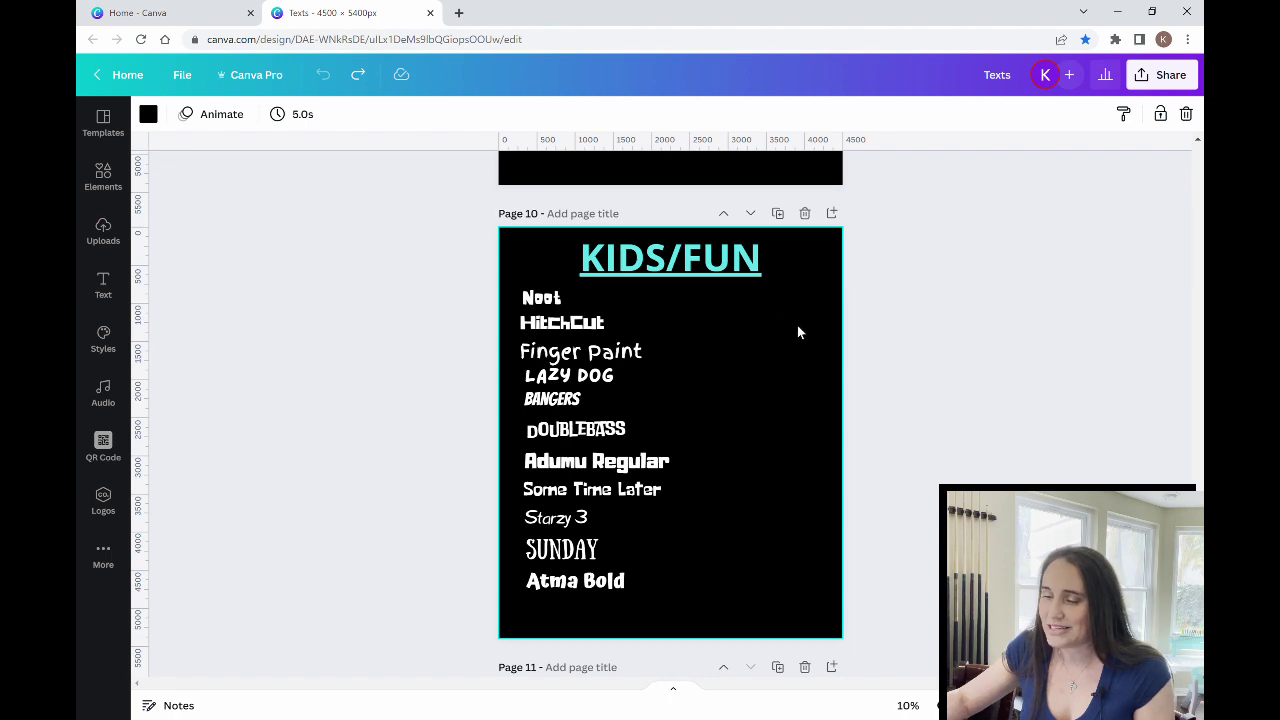
scroll(822, 368, "down", 4)
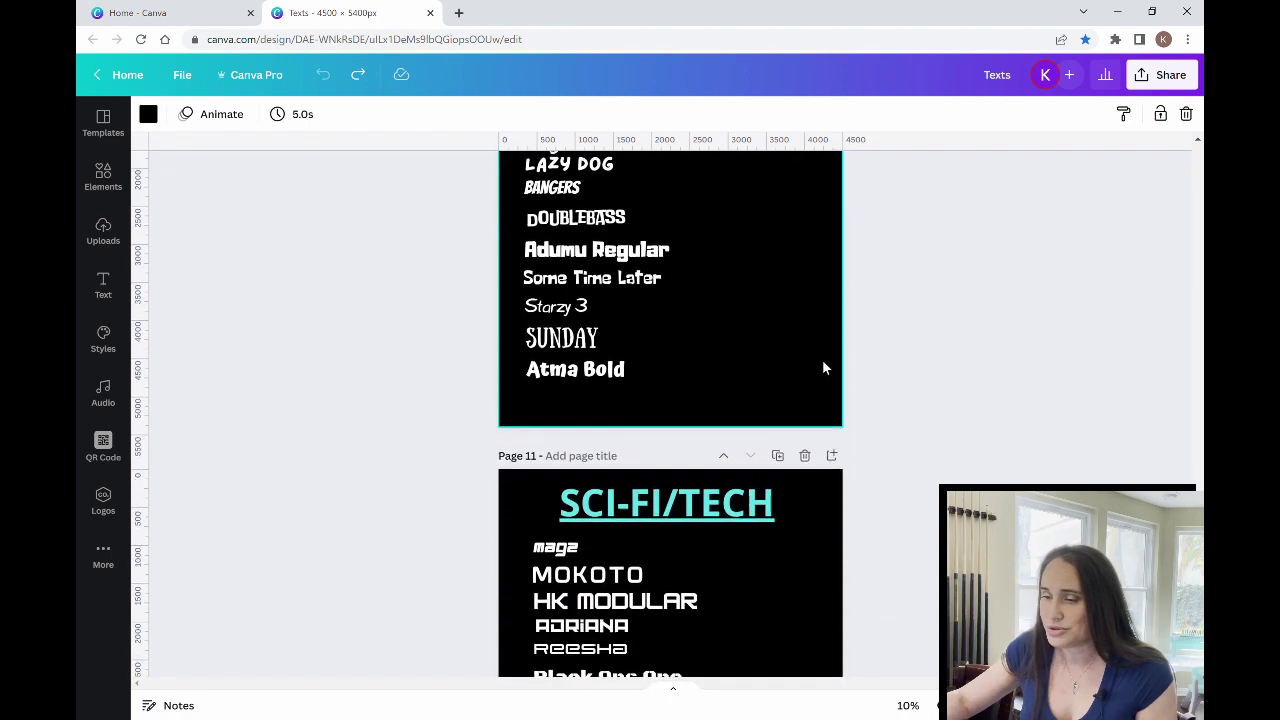
scroll(960, 379, "down", 2)
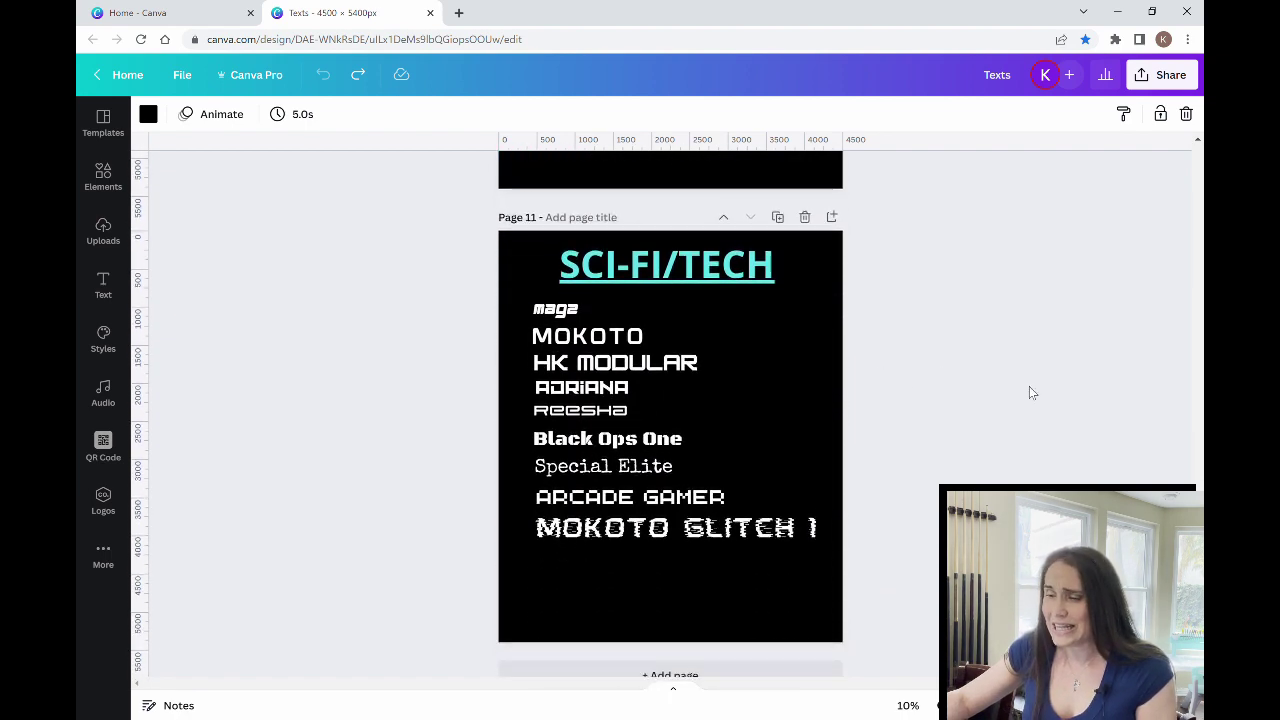